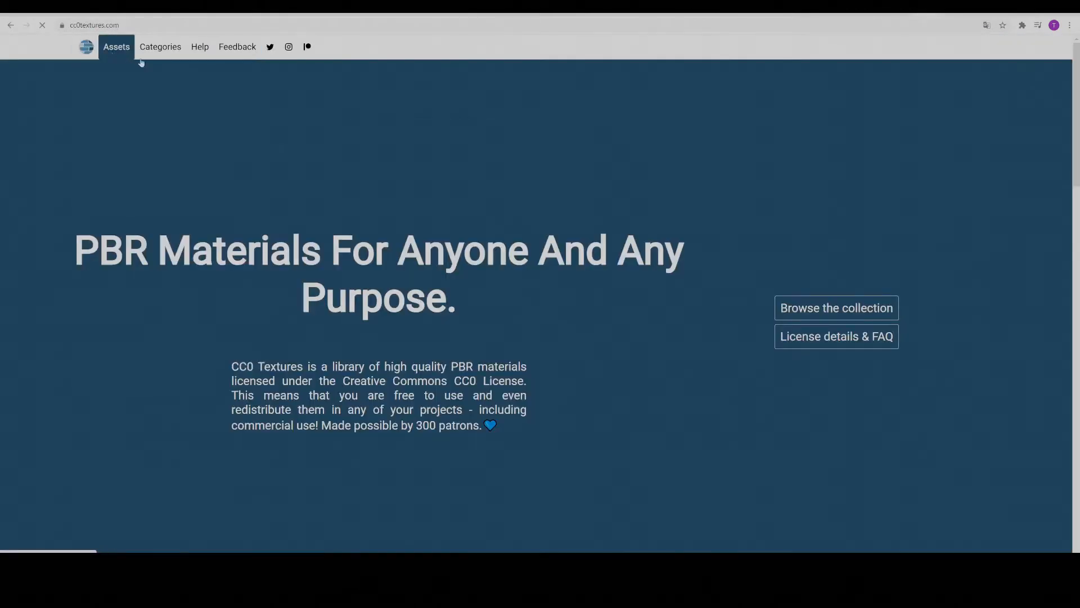
Step: Search the CC0 Textures asset collection for "Rock 023" and open the matching material
click(115, 48)
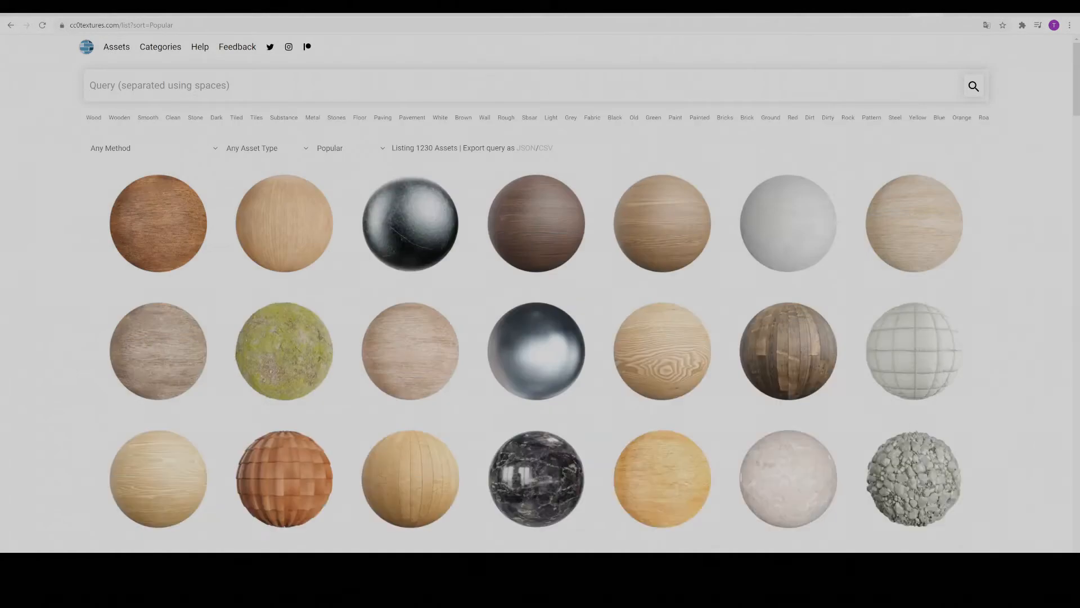
text(Rock 023)
key(Return)
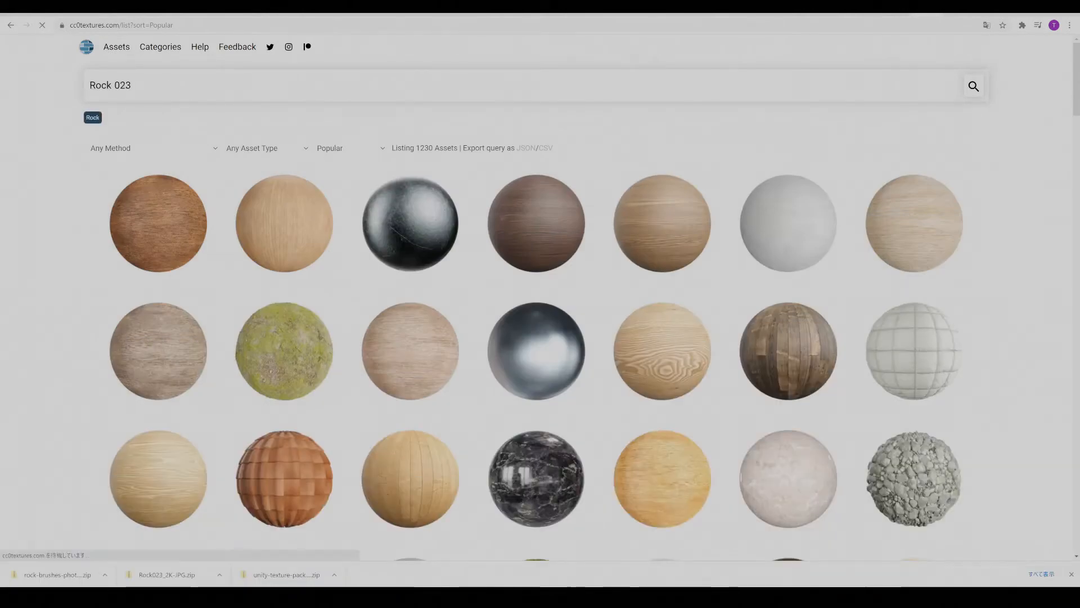
click(554, 252)
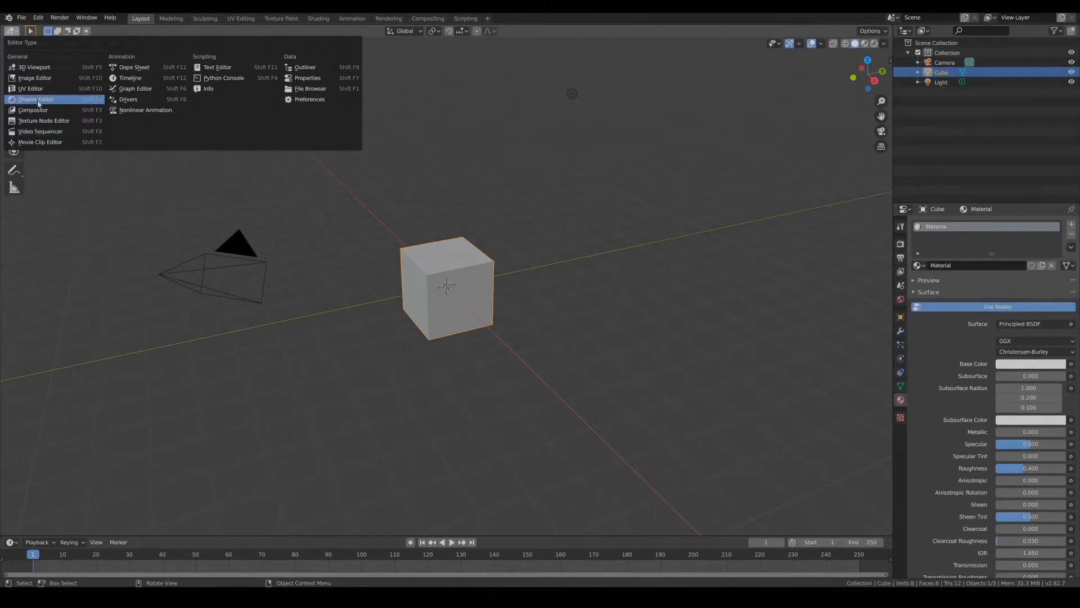
Step: Switch to Blender and change the 3D viewport into the Shader Editor showing the cube's material nodes
click(35, 100)
middle_drag(233, 217, 419, 180)
scroll(321, 178, down, 1)
middle_drag(321, 226, 219, 212)
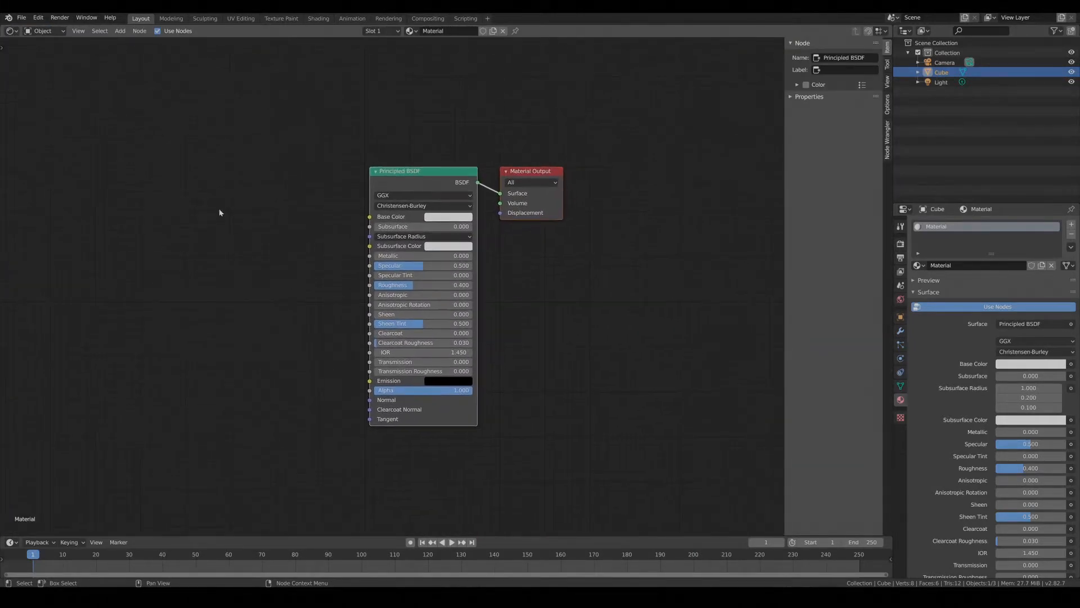
Step: Rename the cube's material to rock2
click(450, 32)
text(roc)
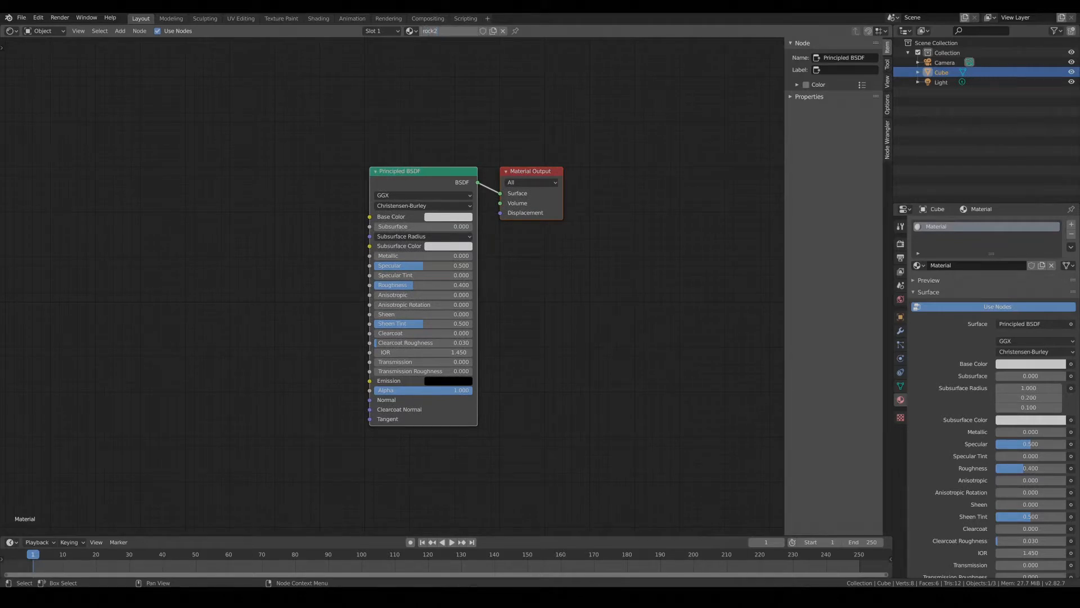
text(k2)
key(Return)
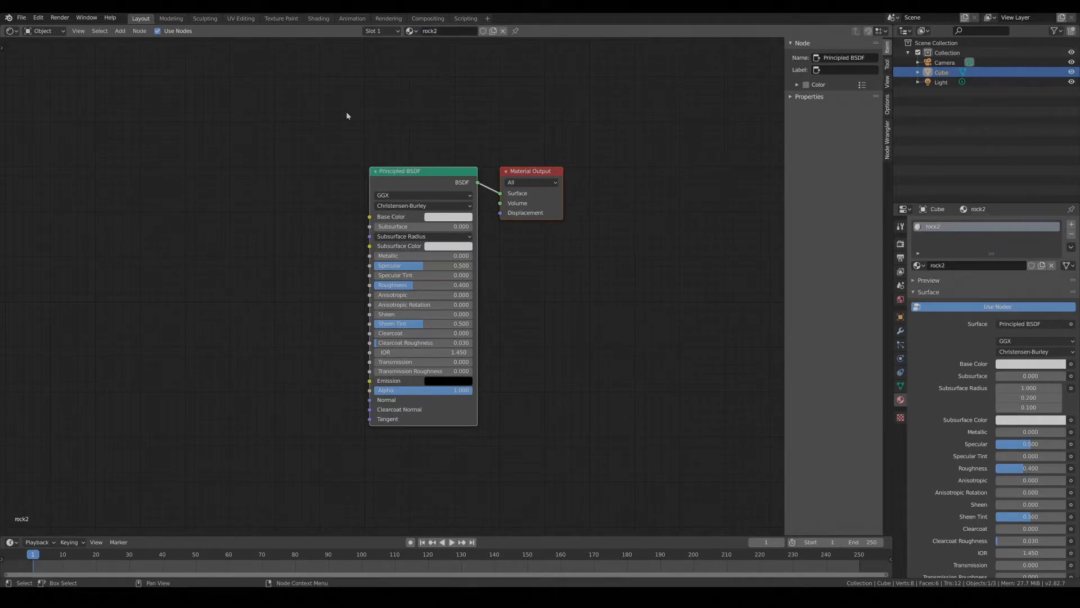
Step: Add an Image Texture node to the upper left of the Principled BSDF node and widen it
middle_drag(200, 208, 269, 216)
key(shift+a)
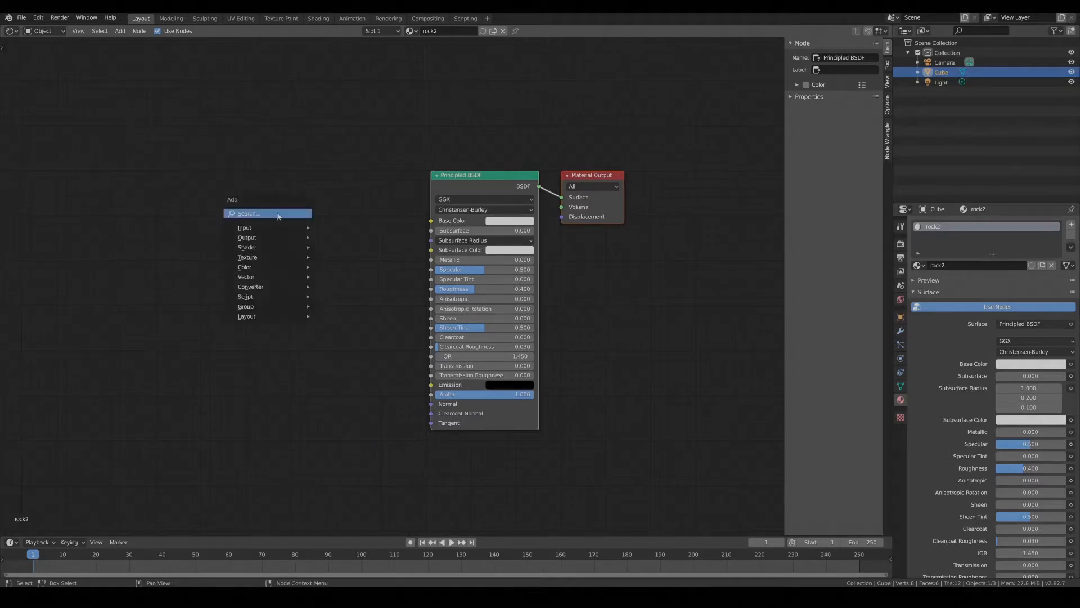
mouse_move(283, 232)
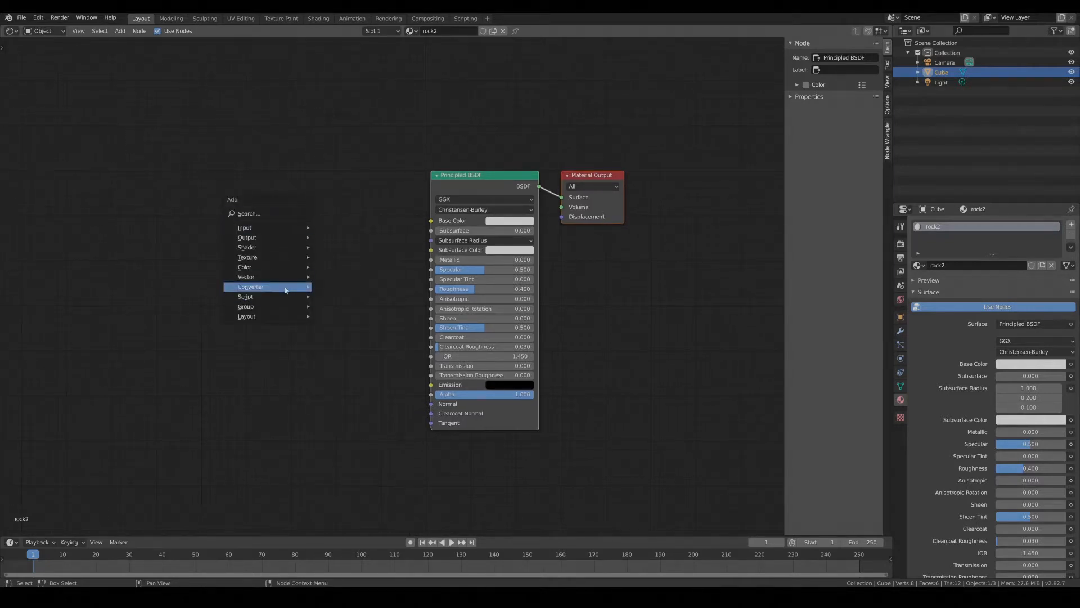
mouse_move(299, 257)
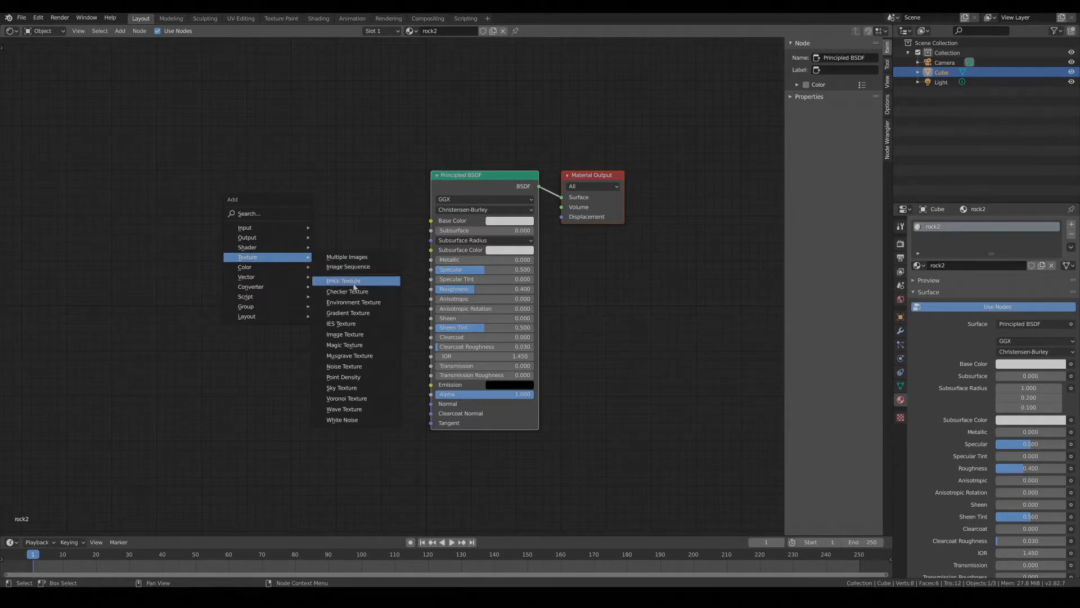
click(348, 334)
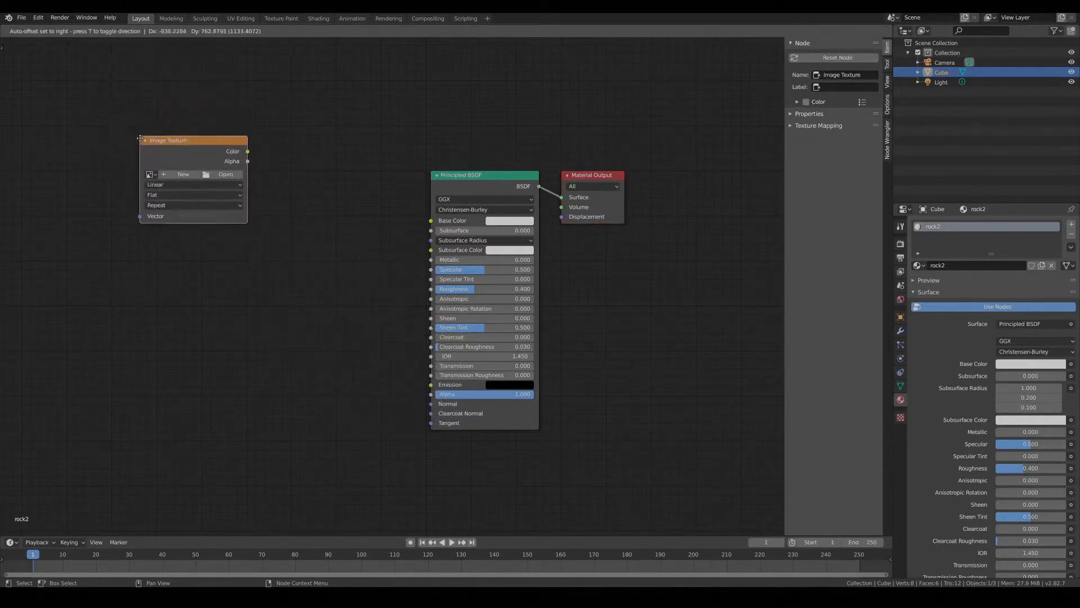
click(119, 124)
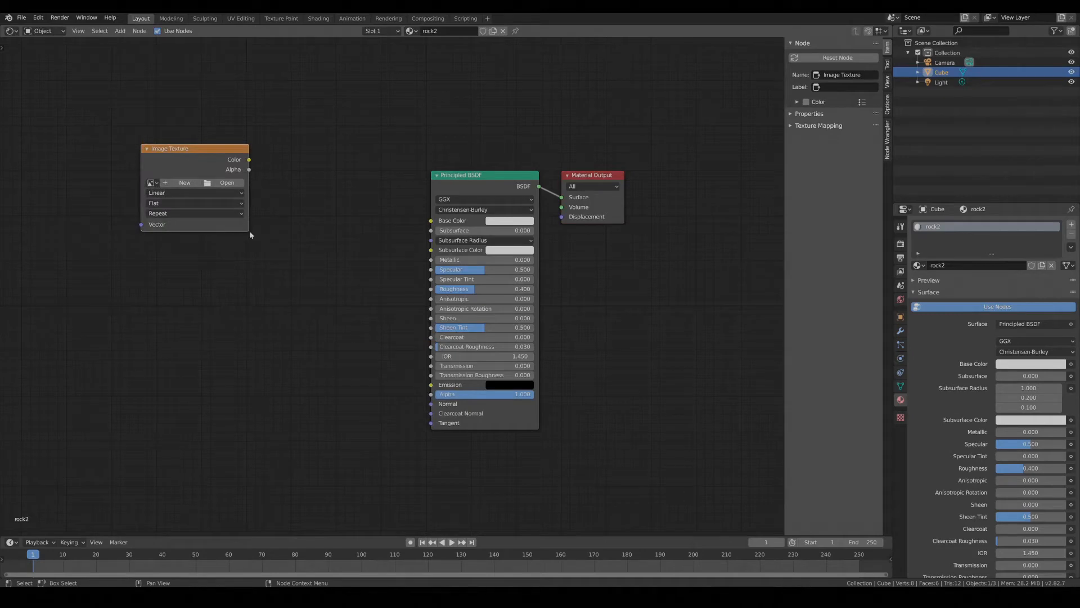
drag(245, 234, 211, 204)
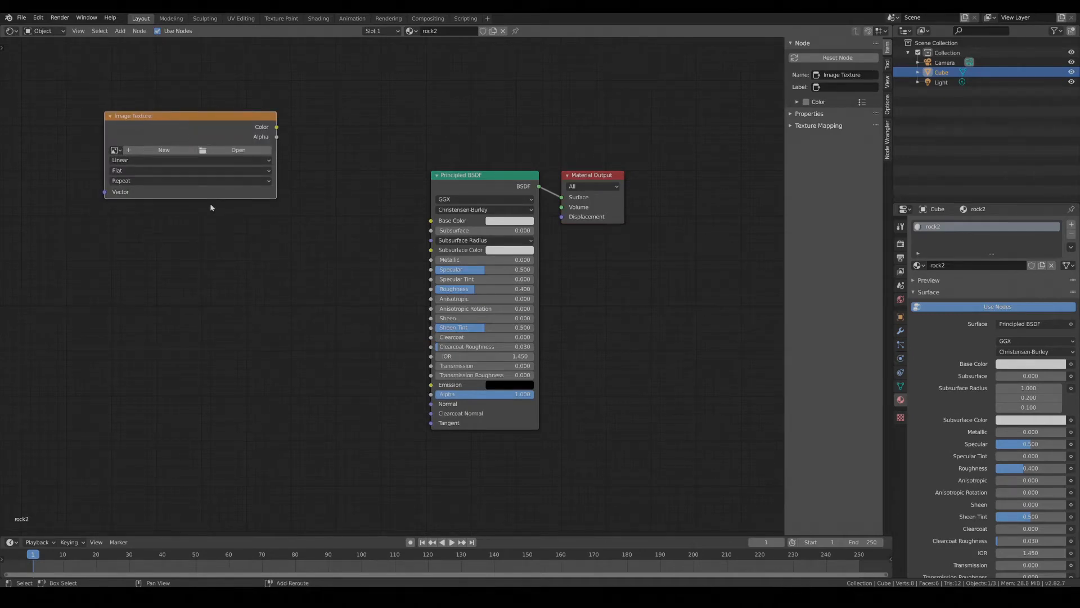
Step: Duplicate the Image Texture node three times, stacking the copies below the original
key(shift+d)
click(153, 337)
key(shift+d)
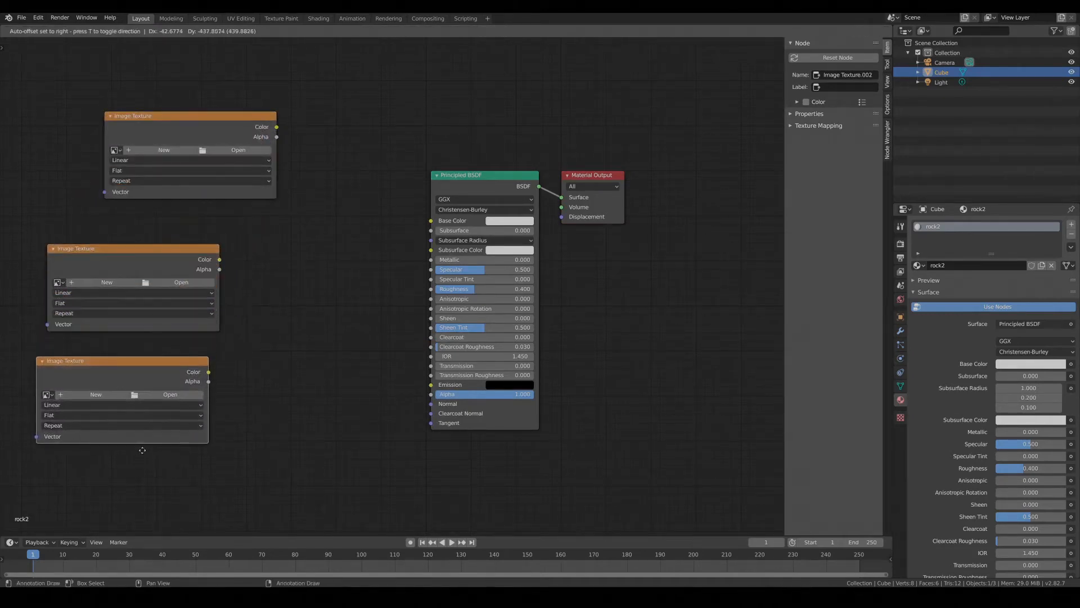
click(143, 451)
middle_drag(274, 418, 343, 436)
key(shift+d)
click(352, 458)
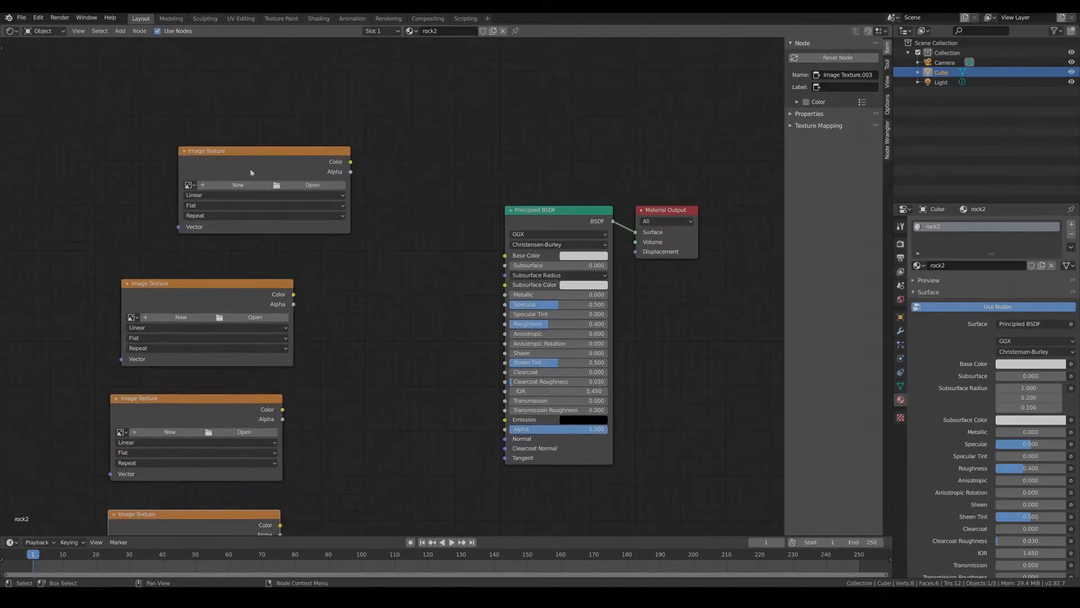
Step: Load Rock023_2K_Color.jpg into the topmost Image Texture node
click(300, 186)
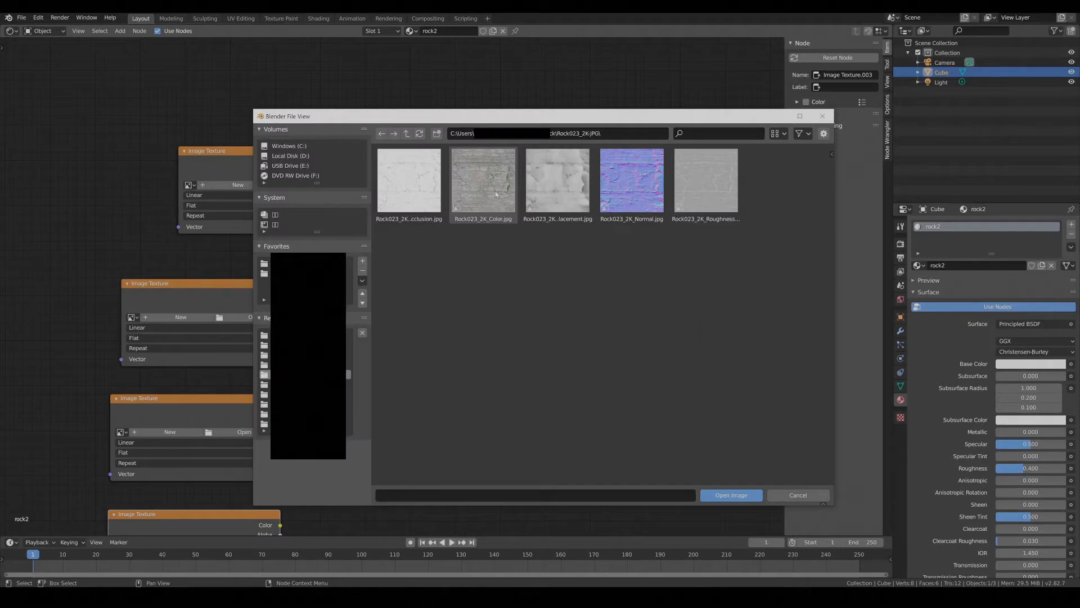
click(495, 190)
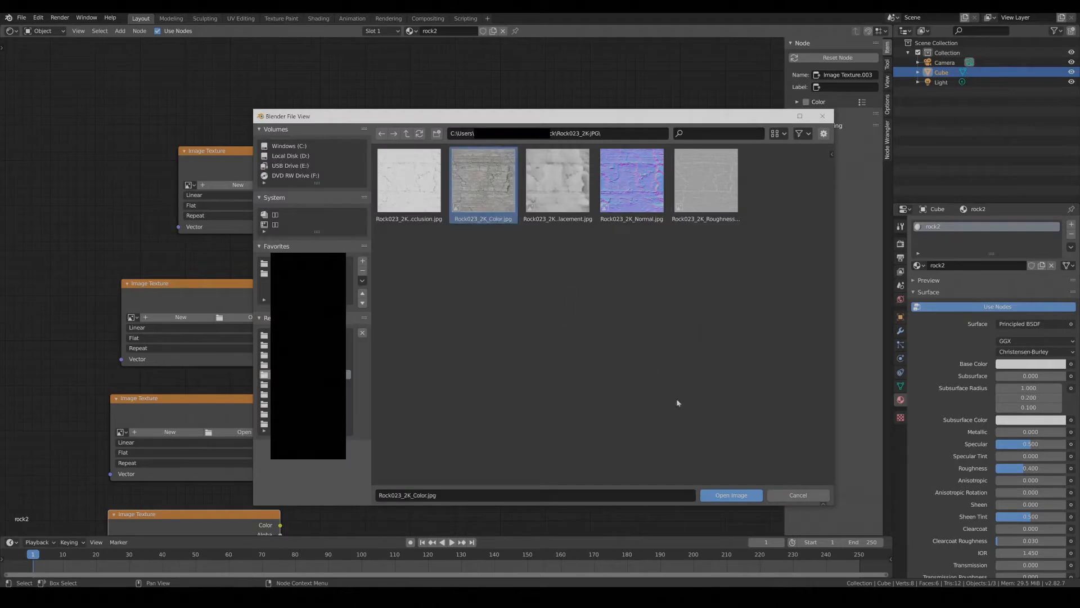
click(729, 496)
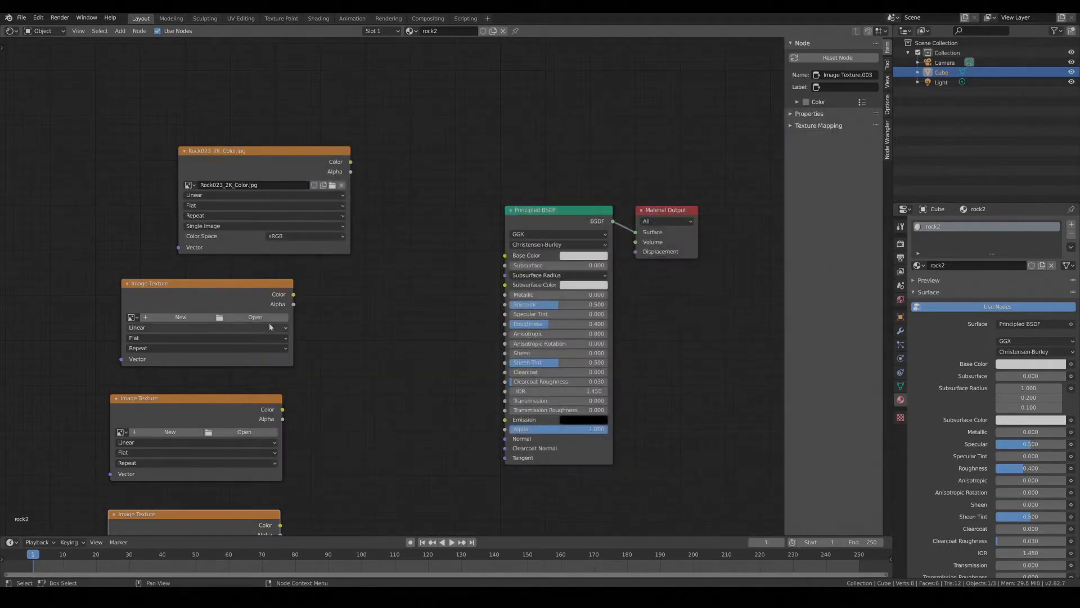
Step: Load Rock034_2K_Roughness.jpg into the second Image Texture node and set its color space to Non-Color
click(231, 317)
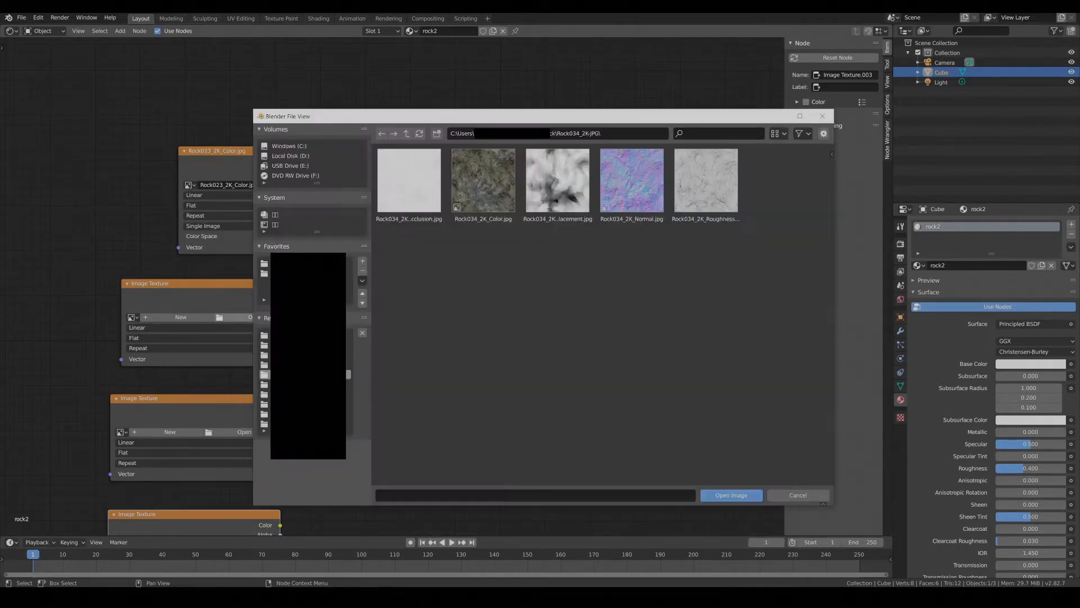
double_click(704, 206)
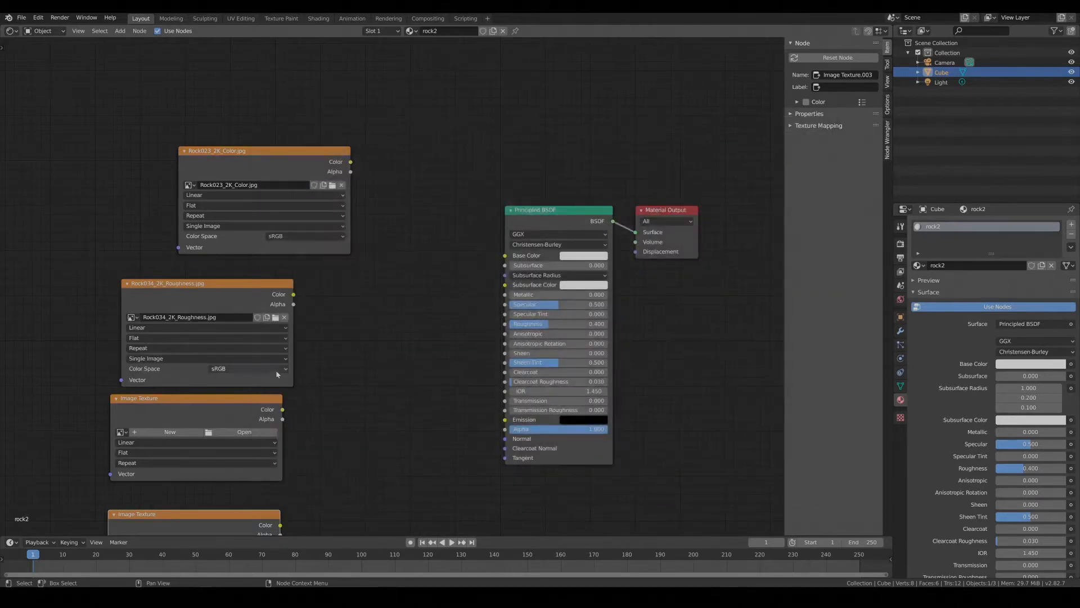
click(247, 368)
click(256, 409)
Step: Load Rock023_2K_Displacement.jpg into the third Image Texture node
click(238, 435)
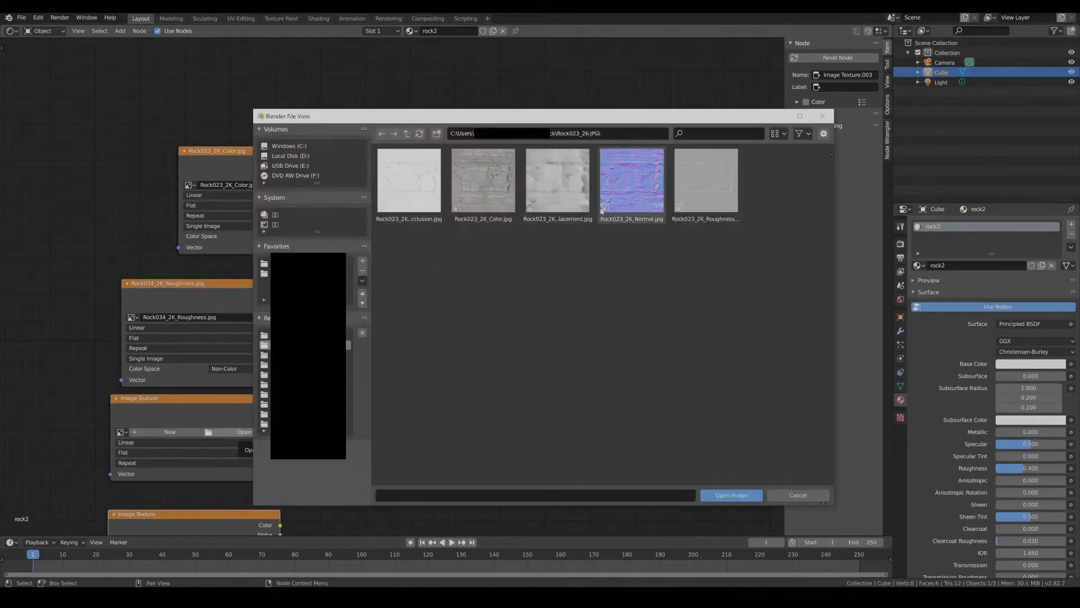
click(581, 205)
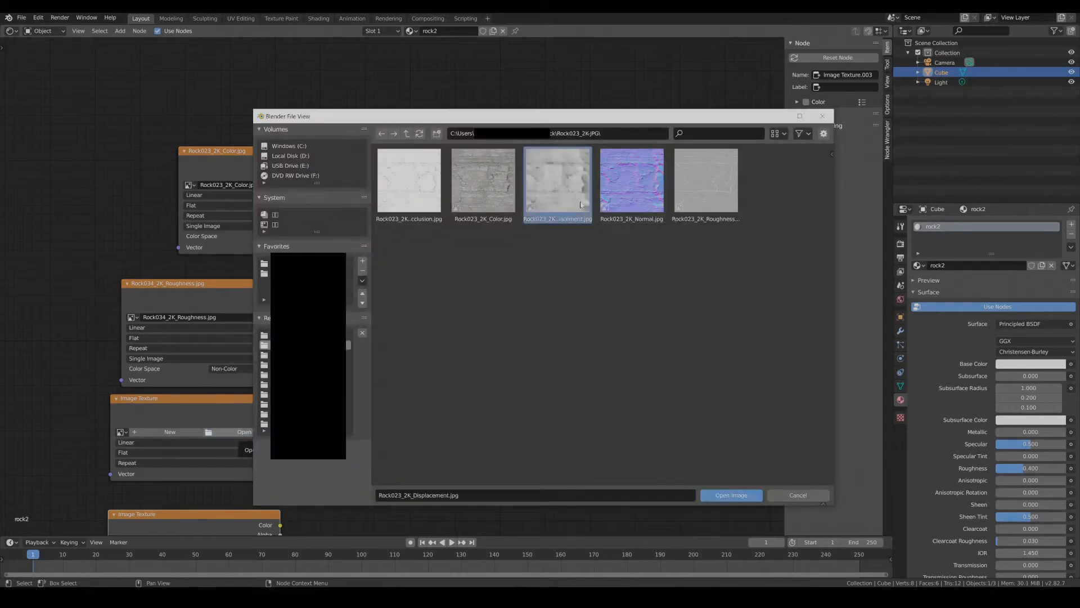
double_click(581, 204)
Step: Load Rock023_2K_Normal.jpg into the lowest Image Texture node
middle_drag(349, 366, 417, 209)
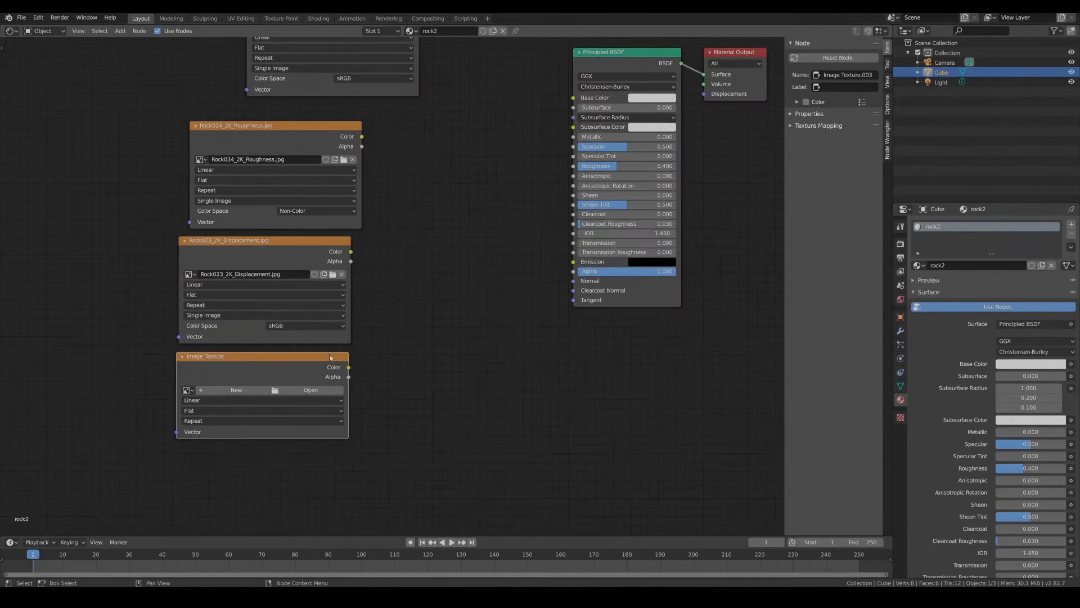
click(309, 393)
click(632, 181)
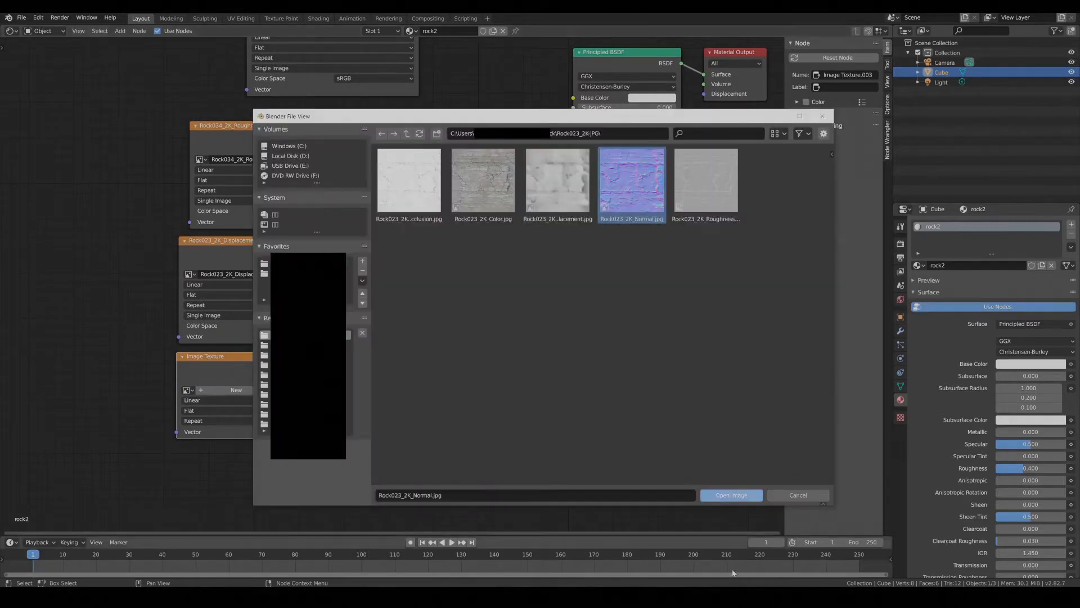
click(730, 494)
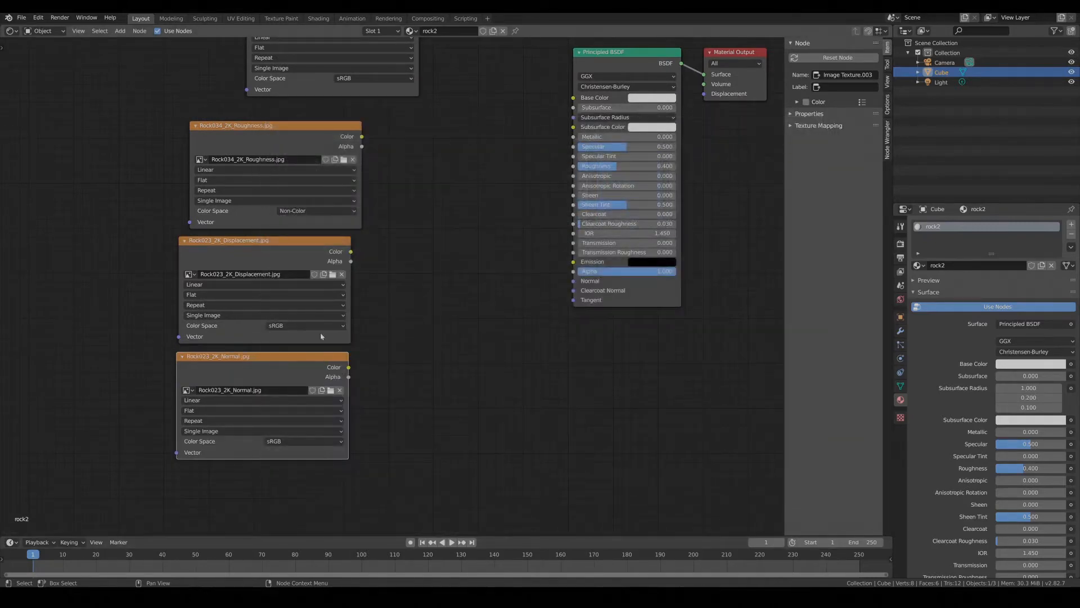
Step: Set the color space of the displacement and normal textures to Non-Color
click(321, 326)
click(322, 371)
click(304, 441)
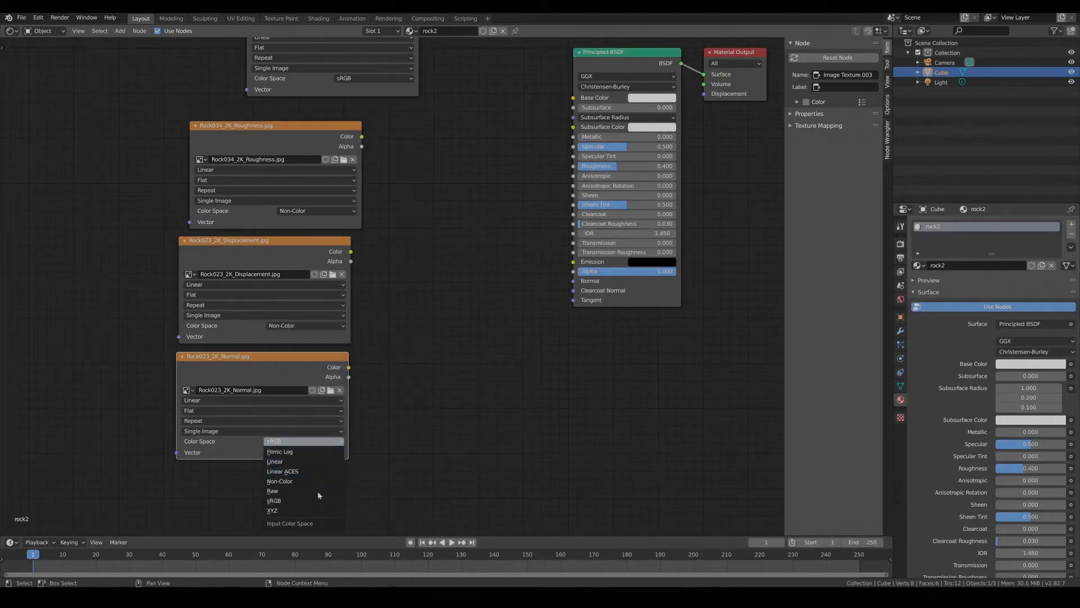
click(321, 481)
Step: Connect the color texture to the Principled BSDF's Base Color and the roughness texture's Color output to Roughness
middle_drag(371, 297, 357, 426)
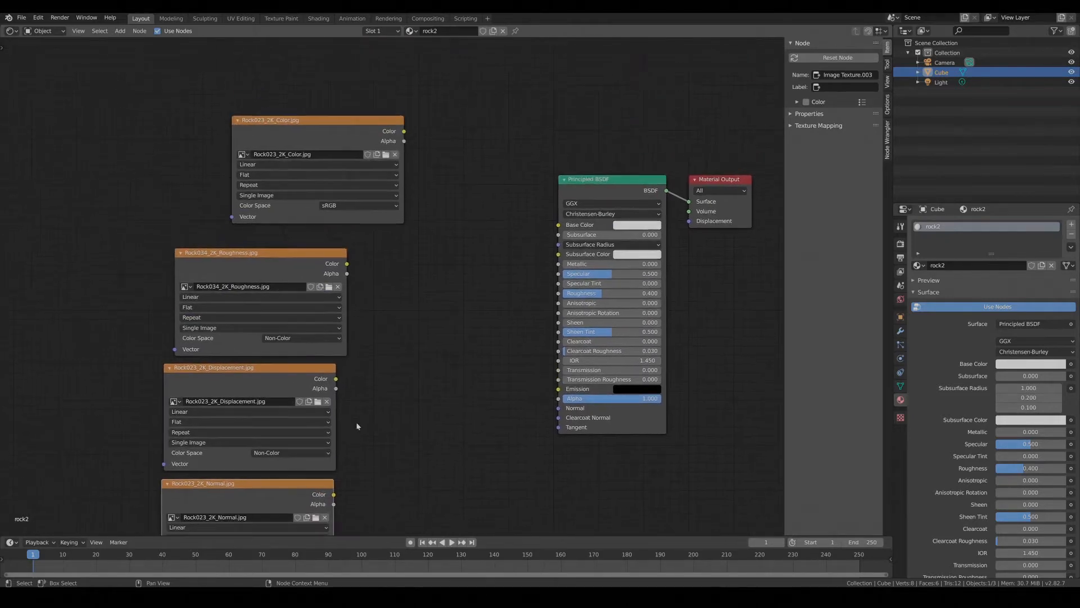
drag(404, 131, 558, 225)
middle_drag(350, 343, 367, 304)
drag(363, 225, 575, 254)
Step: Add a Bump node between the displacement texture and the Principled BSDF, with its strength set to 0.371
middle_drag(546, 274, 459, 275)
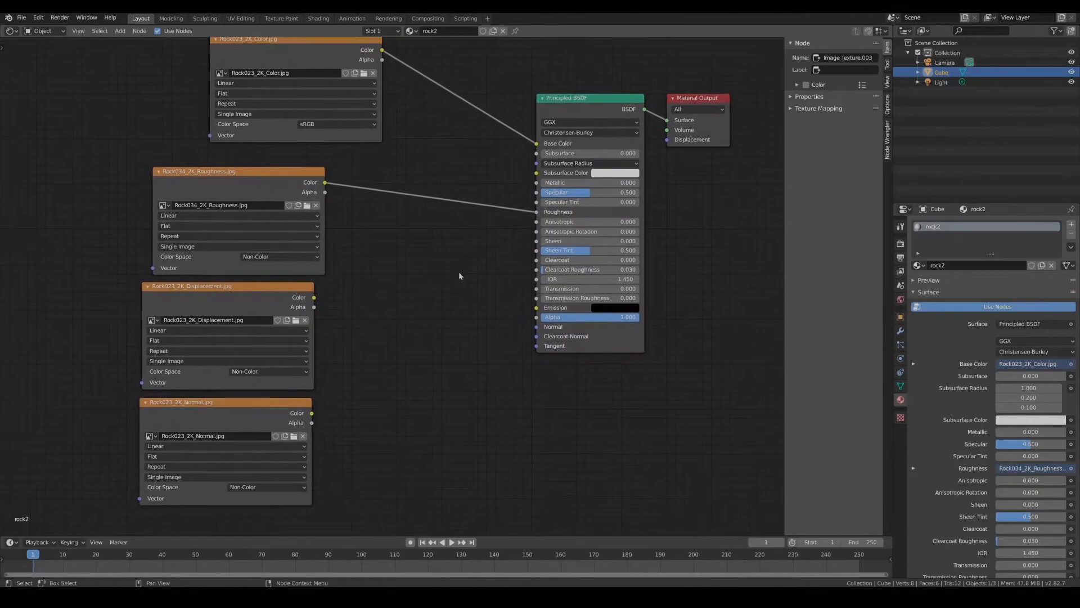
key(shift+a)
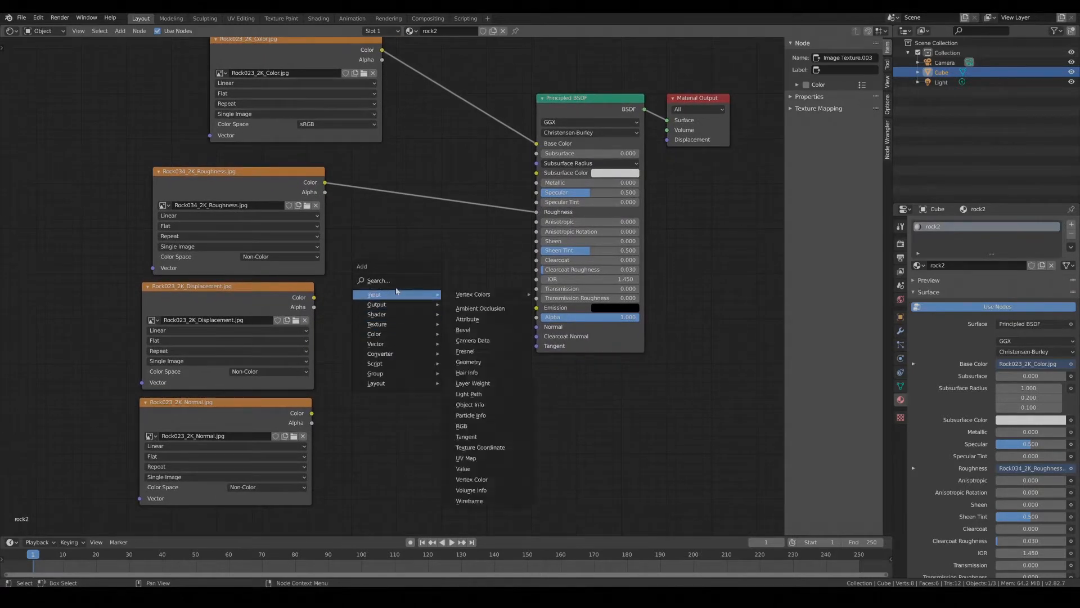
click(393, 281)
text(bump)
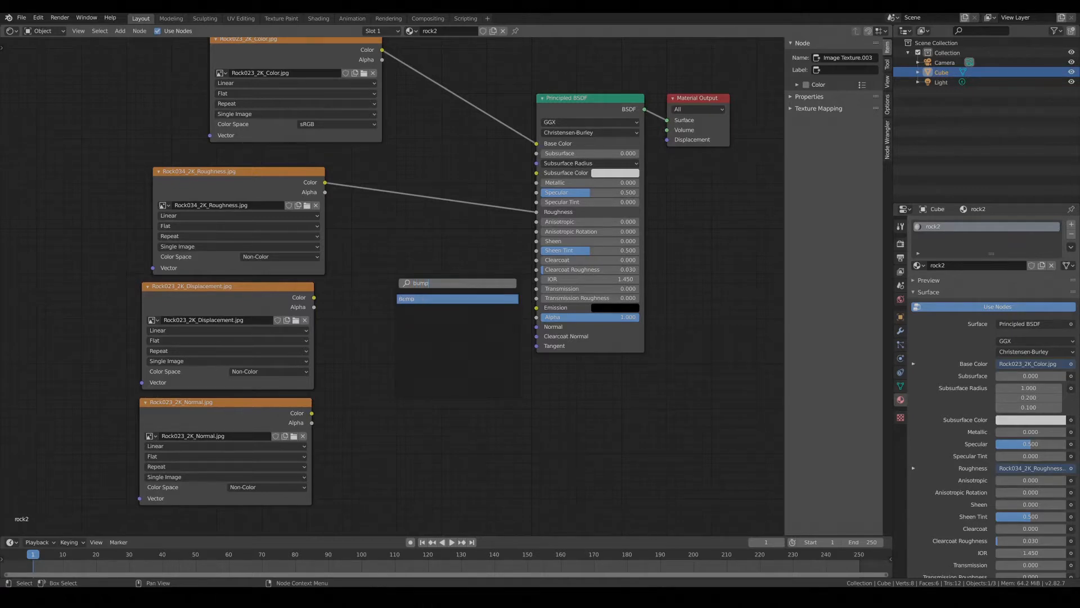
key(Return)
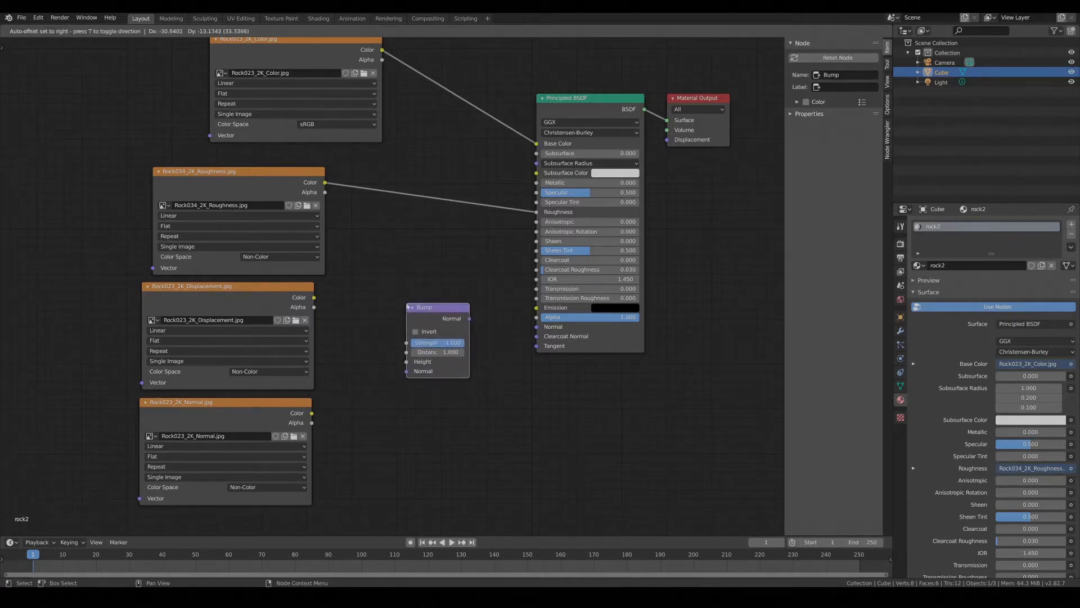
click(414, 431)
click(438, 343)
text(0.37)
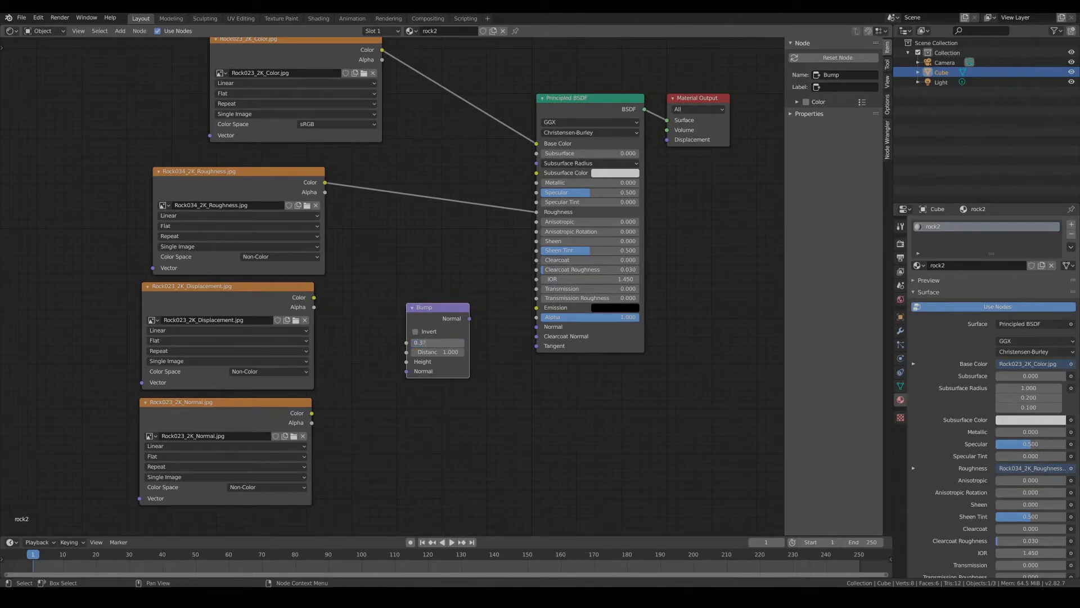
text(1)
key(Return)
Step: Add a Normal Map node below the Bump node and connect the normal texture's Color output to its Color input
key(shift+a)
click(446, 472)
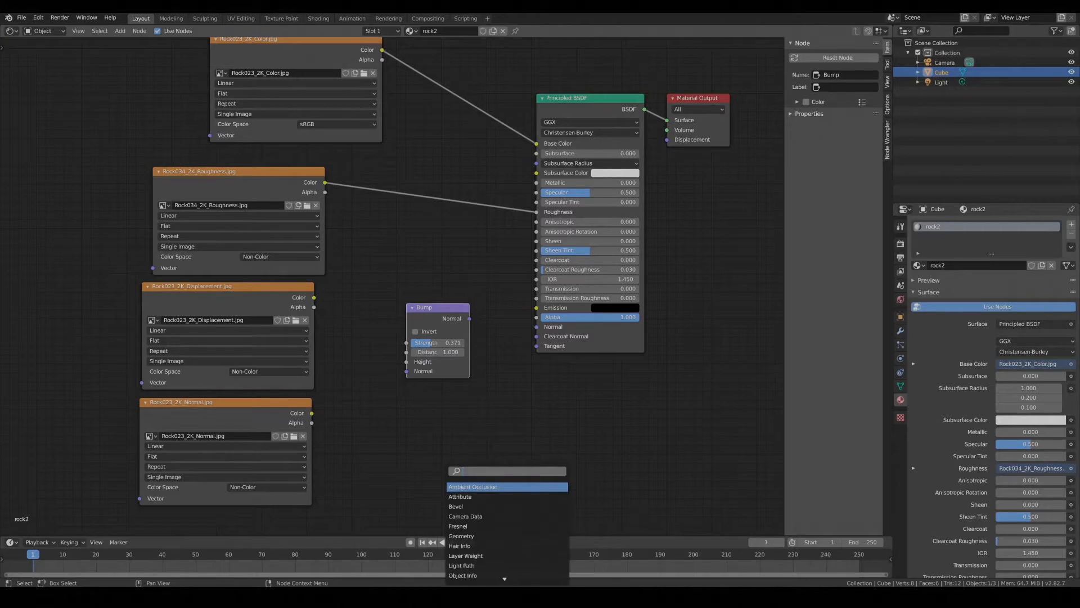
text(norma)
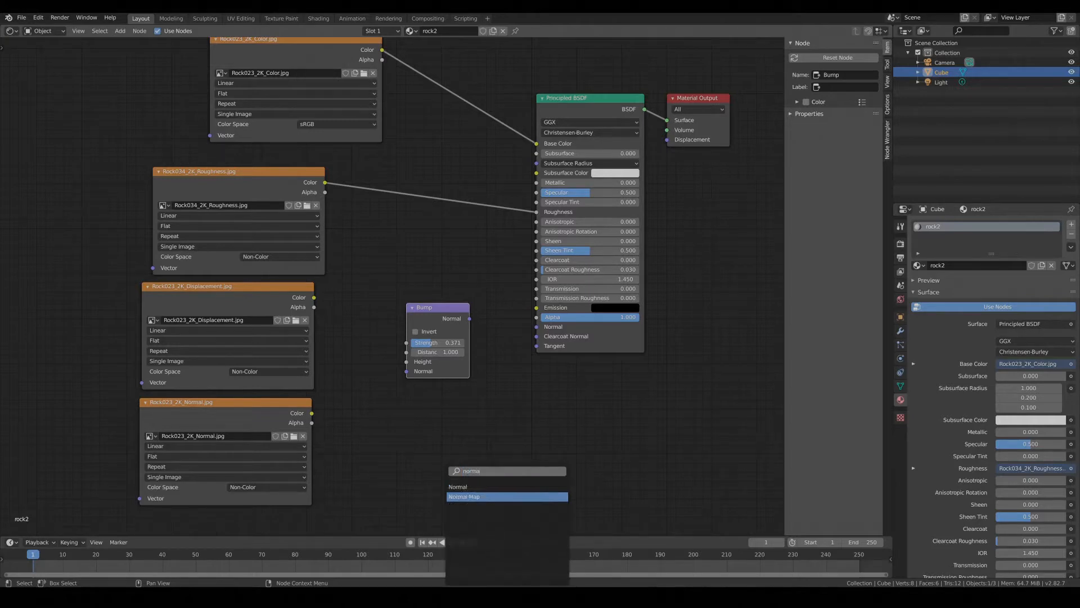
click(461, 496)
click(378, 422)
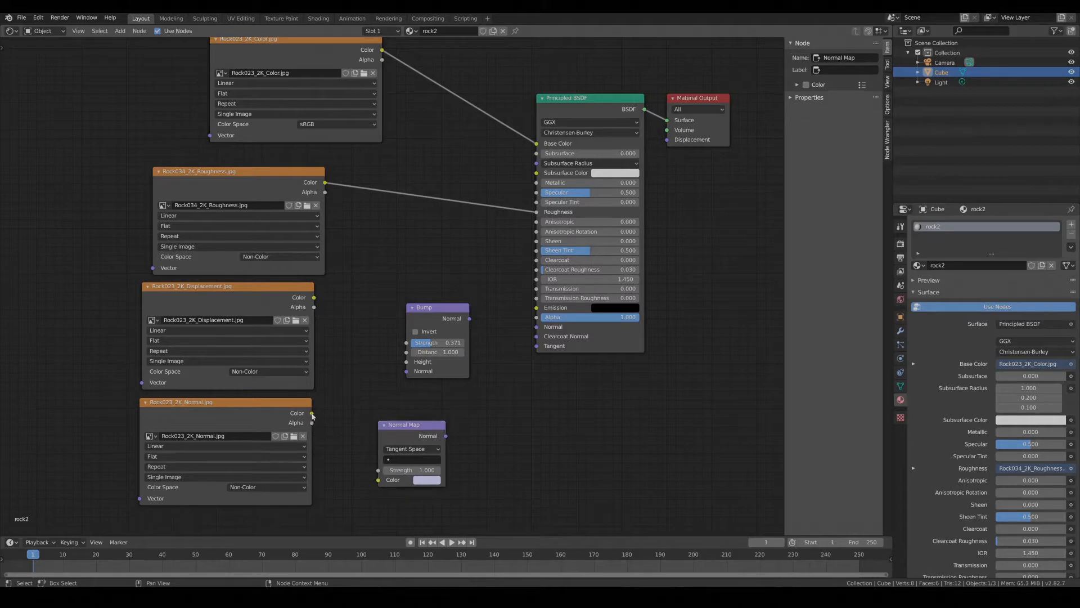
drag(313, 417, 378, 480)
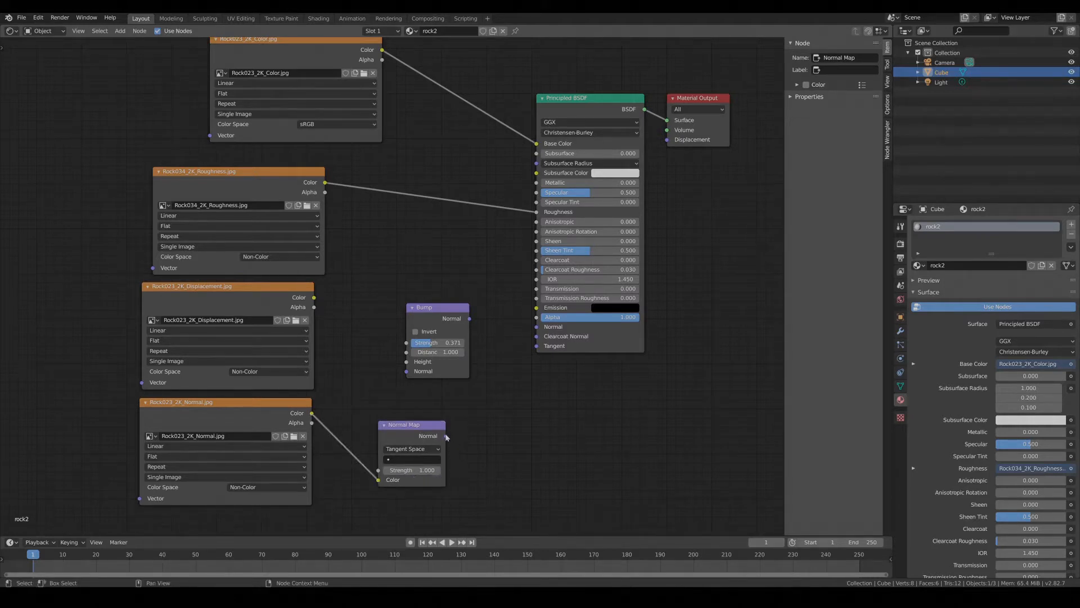
Step: Connect the Normal Map to the Bump node's Normal input, displacement Color to Bump Height, and Bump output to the Principled BSDF's Normal
drag(446, 437, 406, 366)
drag(314, 298, 407, 362)
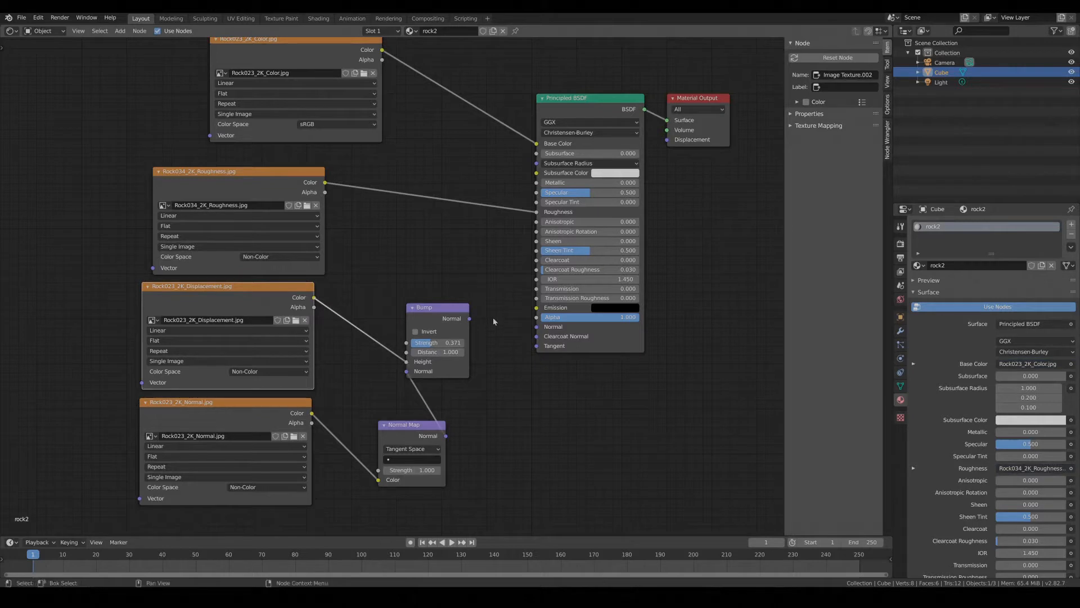
drag(469, 319, 536, 327)
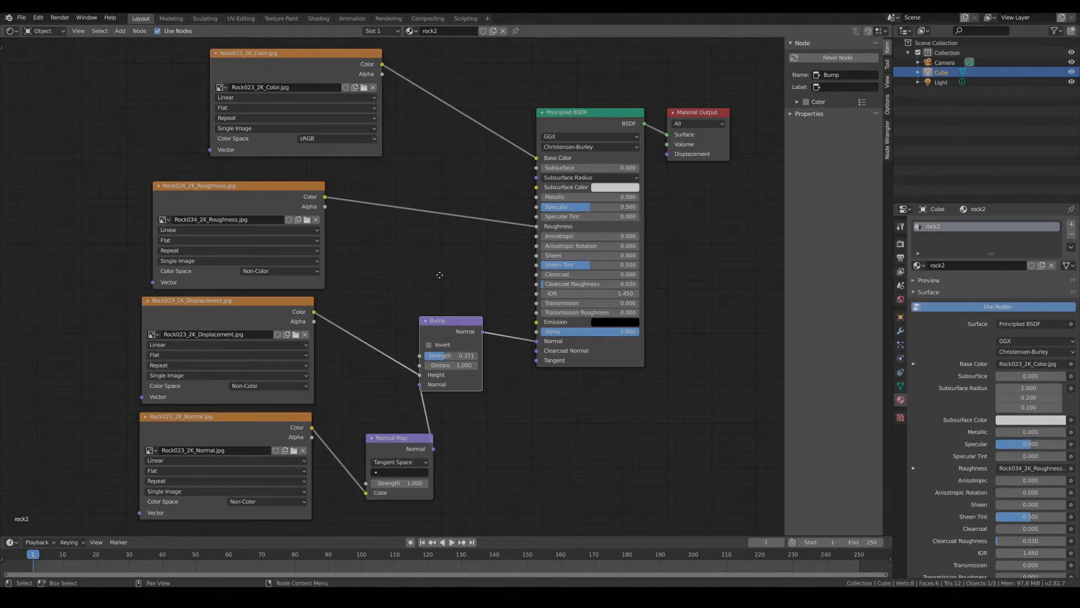
middle_drag(440, 273, 424, 273)
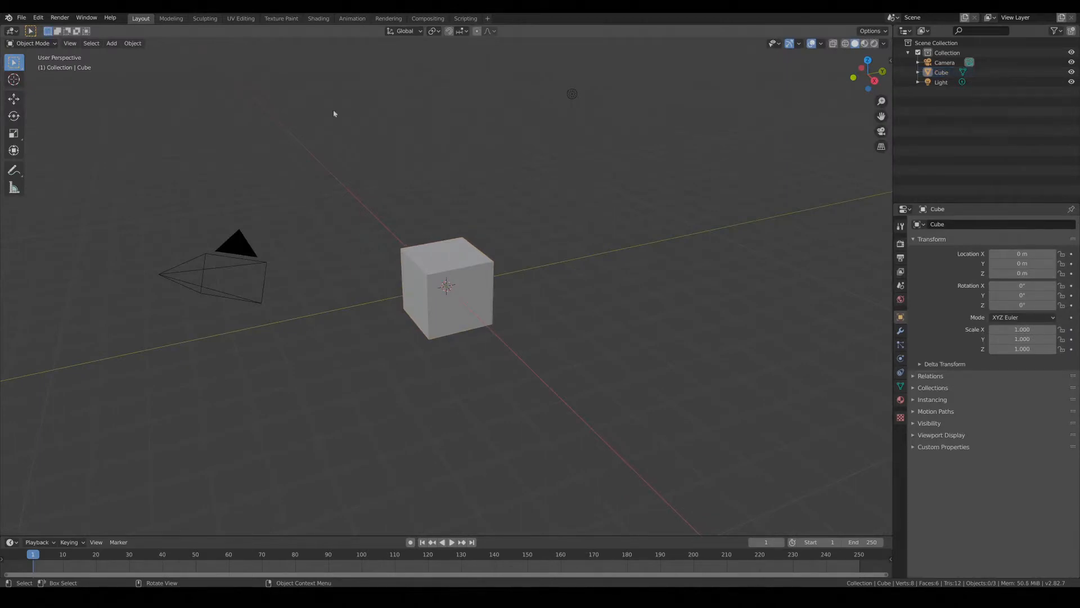
Step: Start an Append and browse into the Brush category of rock_brushes.blend in the rock-brushes-photoscanned folder
click(21, 18)
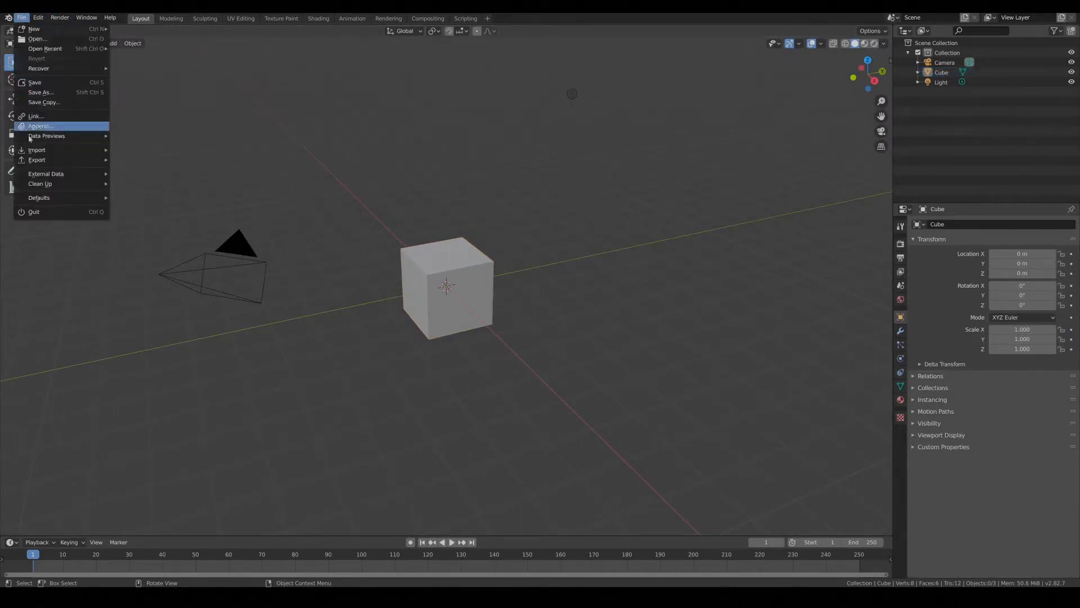
click(37, 126)
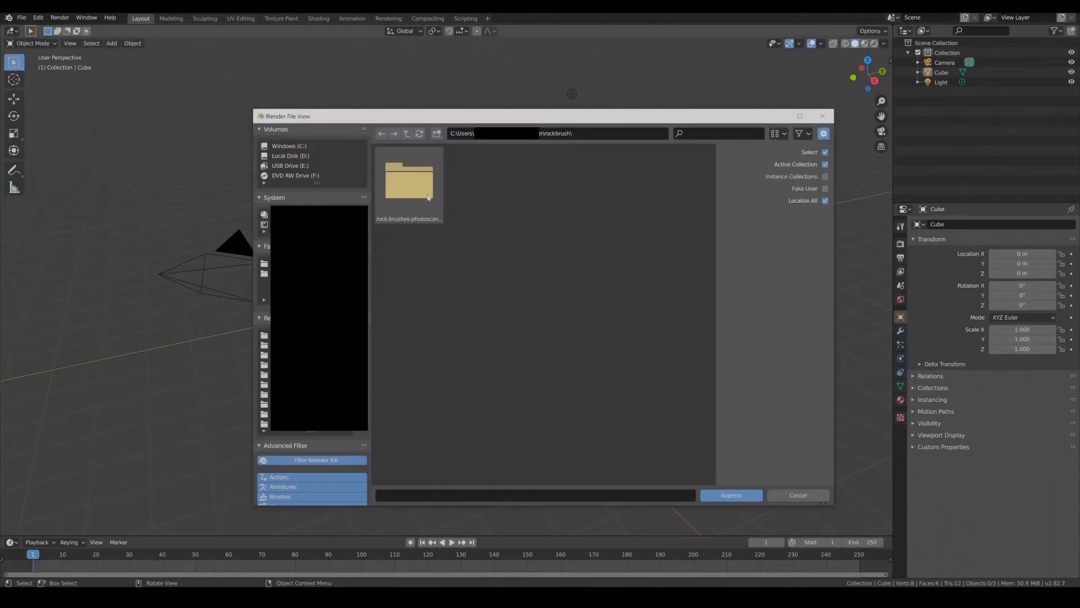
double_click(428, 197)
click(484, 210)
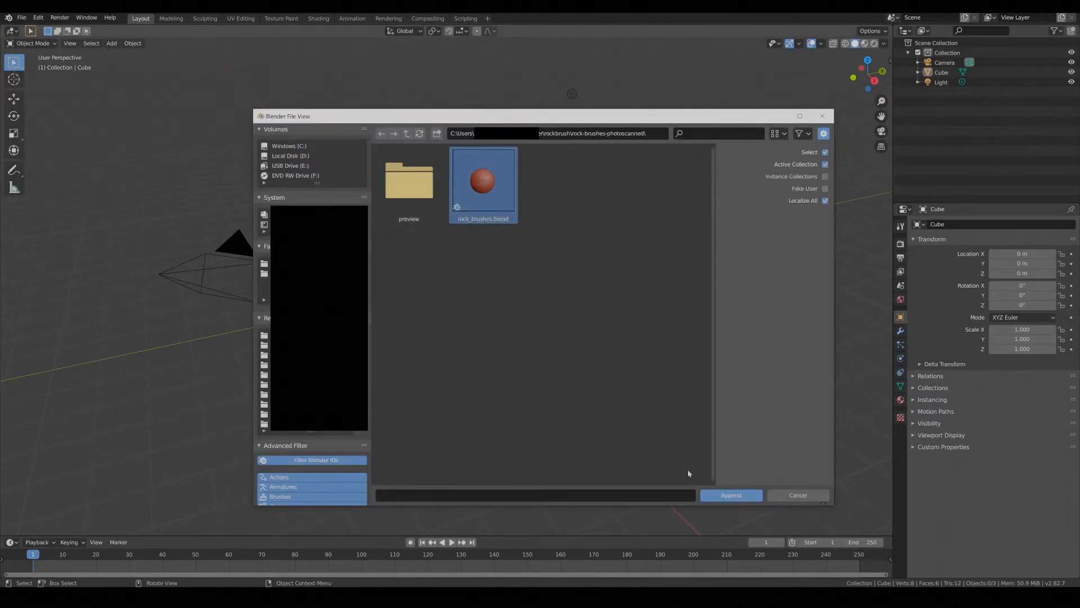
click(718, 498)
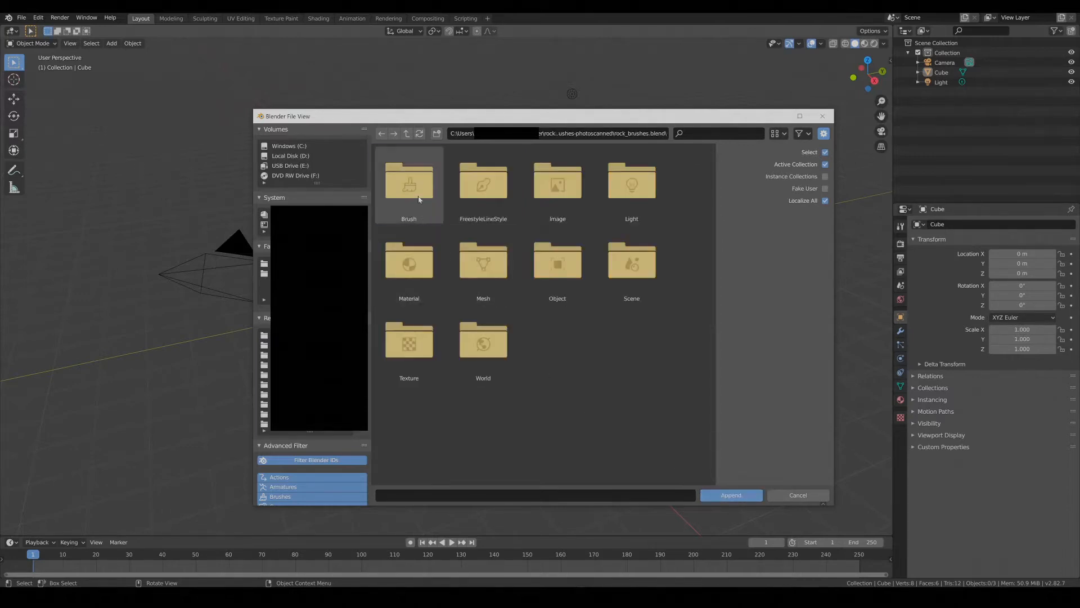
click(419, 199)
Step: Select all brushes from RB_01 through RB_32 and append them to the file
click(557, 183)
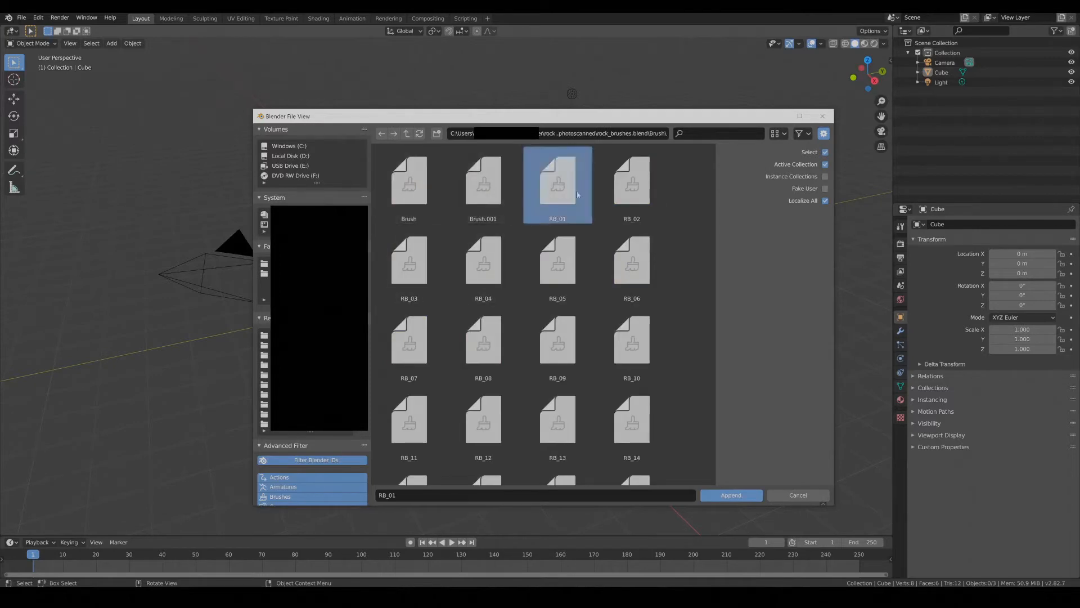
ctrl+click(632, 183)
ctrl+click(637, 248)
ctrl+click(565, 262)
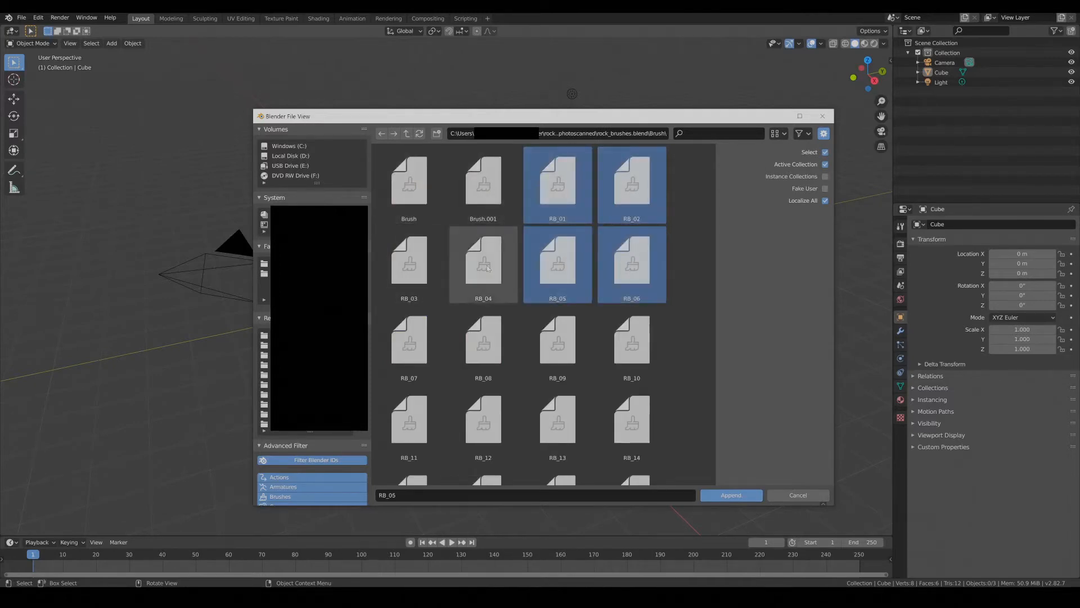
ctrl+click(485, 265)
ctrl+click(409, 264)
ctrl+click(409, 340)
ctrl+click(495, 337)
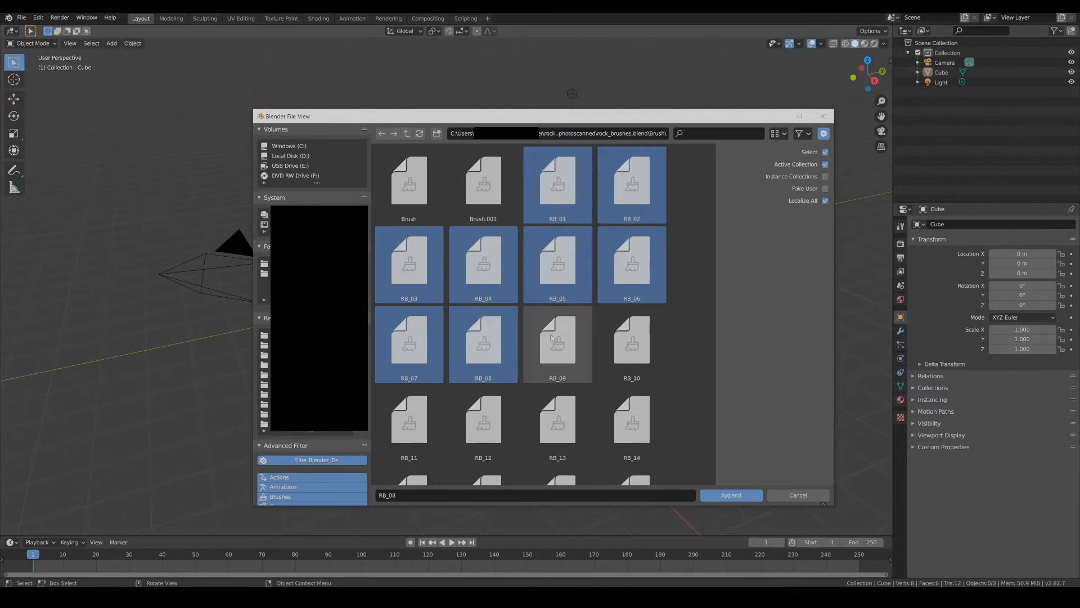
ctrl+click(552, 337)
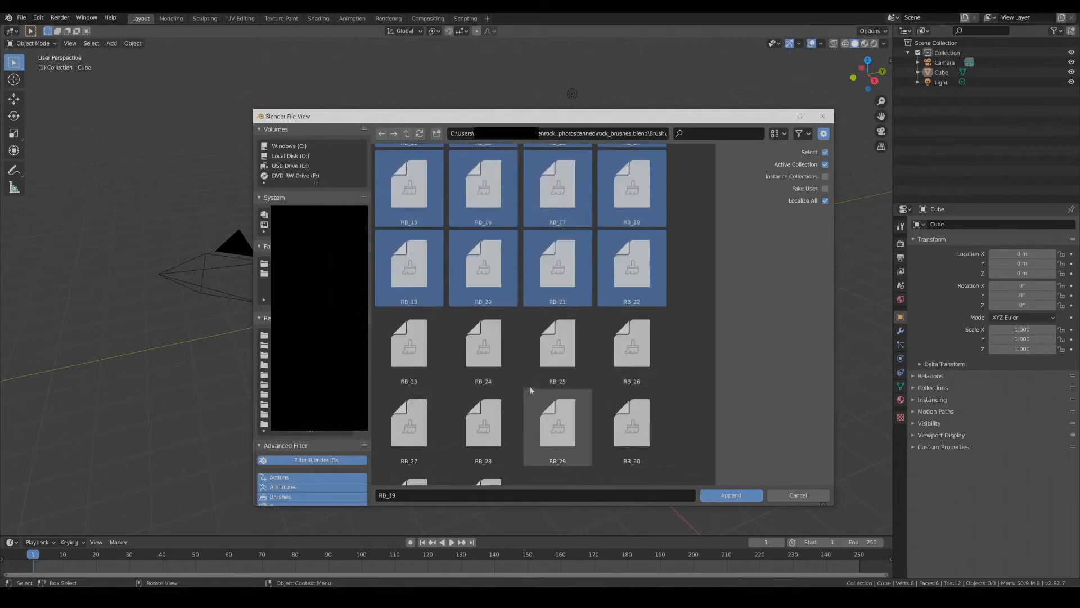
scroll(529, 386, down, 1)
ctrl+click(411, 317)
ctrl+click(494, 317)
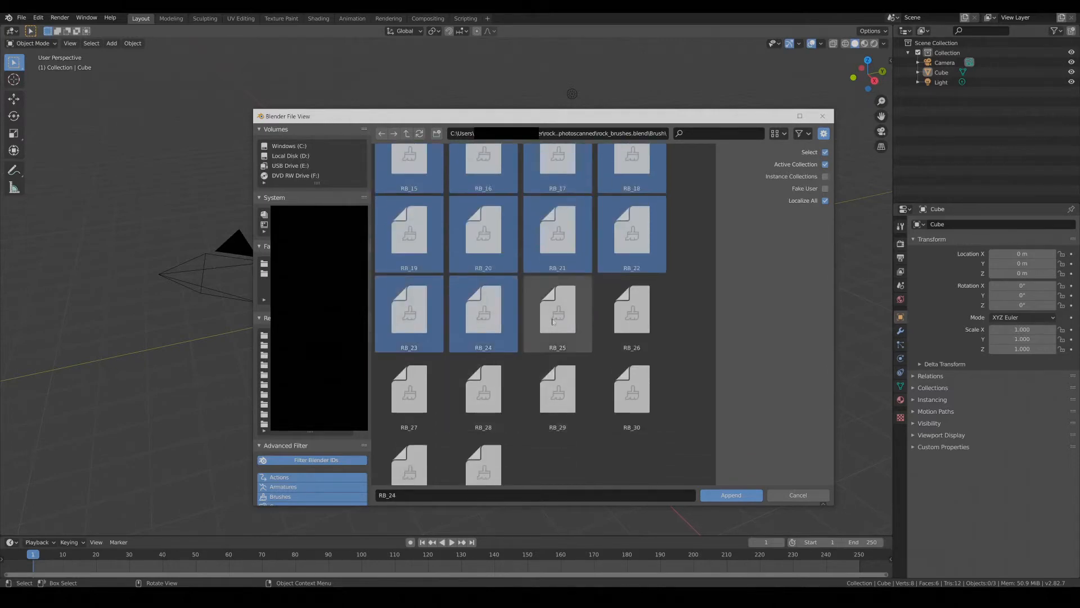
ctrl+click(563, 316)
ctrl+click(612, 321)
ctrl+click(612, 378)
ctrl+click(568, 383)
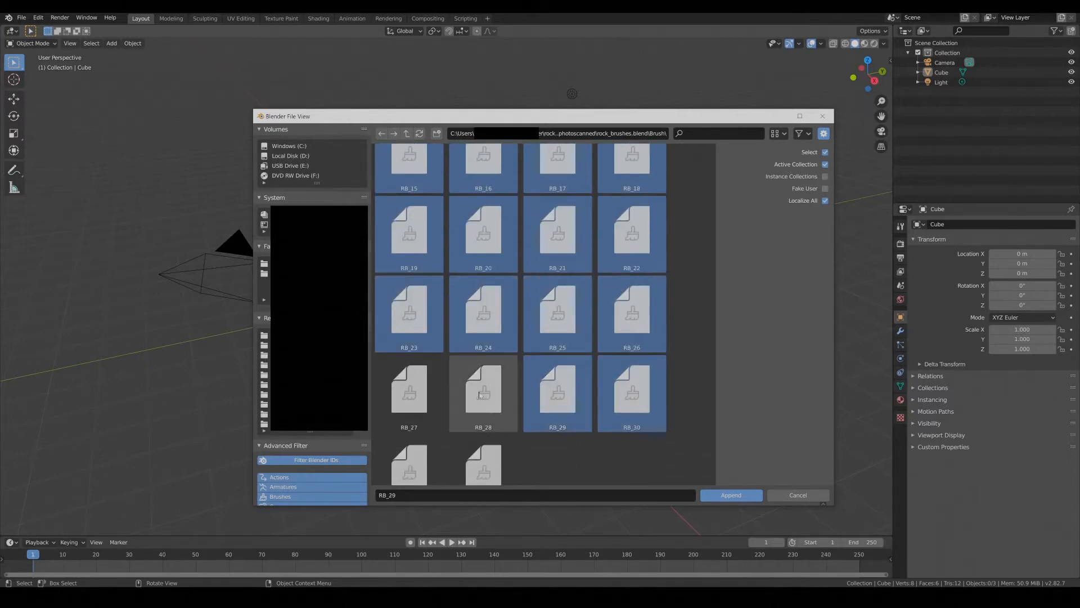
ctrl+click(485, 388)
ctrl+click(411, 389)
ctrl+click(413, 470)
scroll(465, 459, down, 1)
ctrl+click(465, 459)
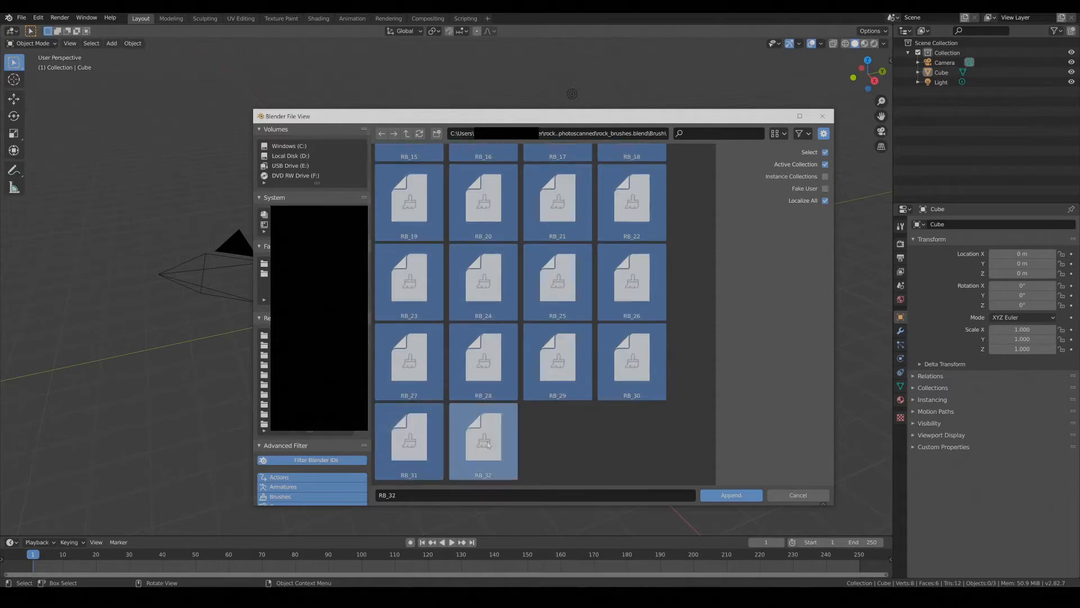
click(729, 494)
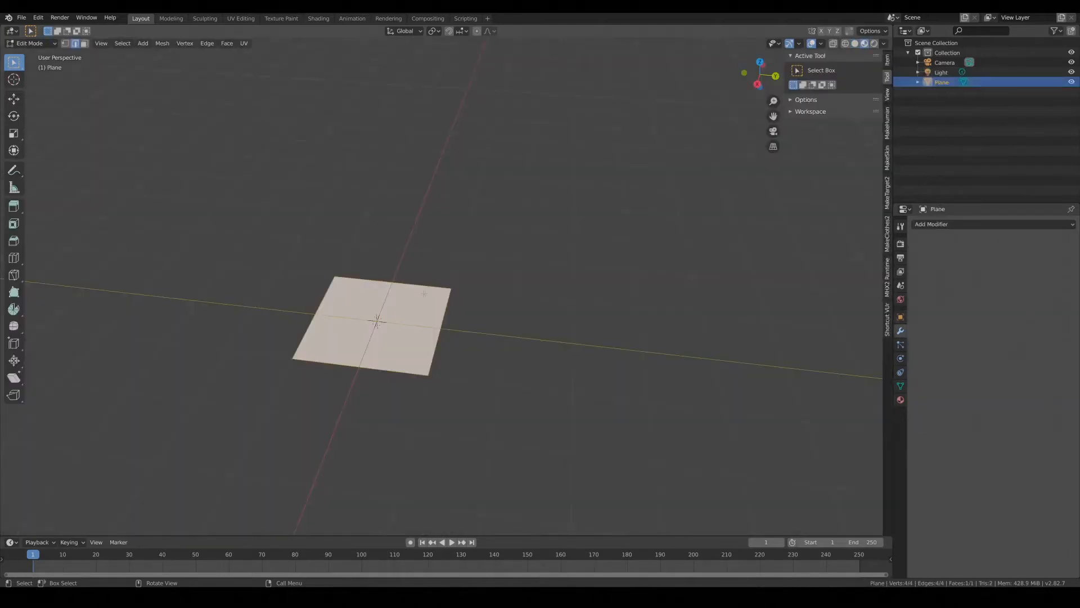
Step: Add four evenly spaced parallel loop cuts to the plane, without sliding them
key(ctrl+r)
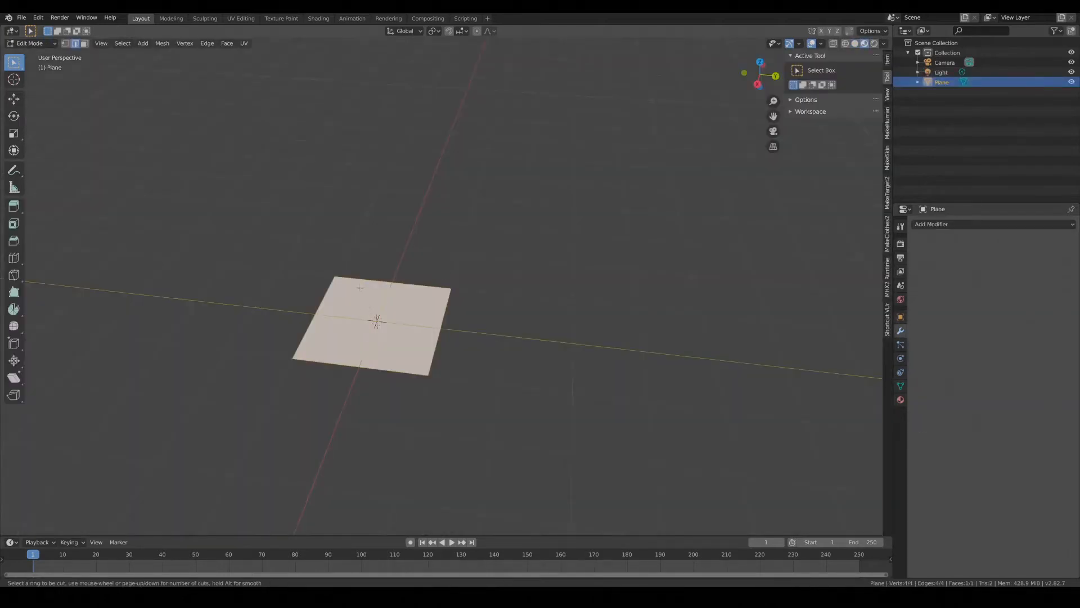
scroll(360, 288, up, 1)
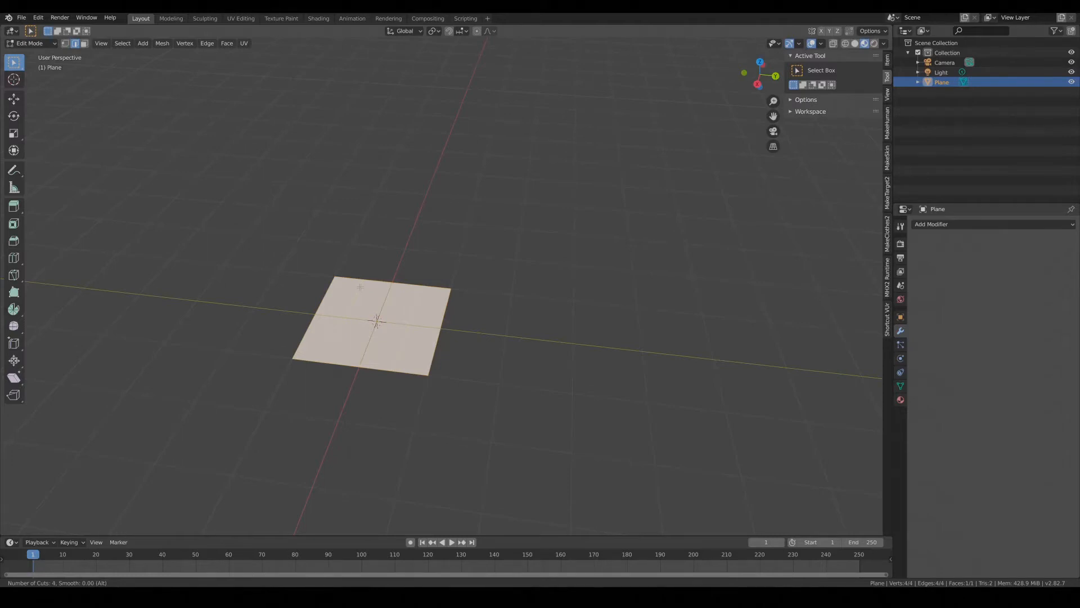
click(360, 287)
click(360, 287)
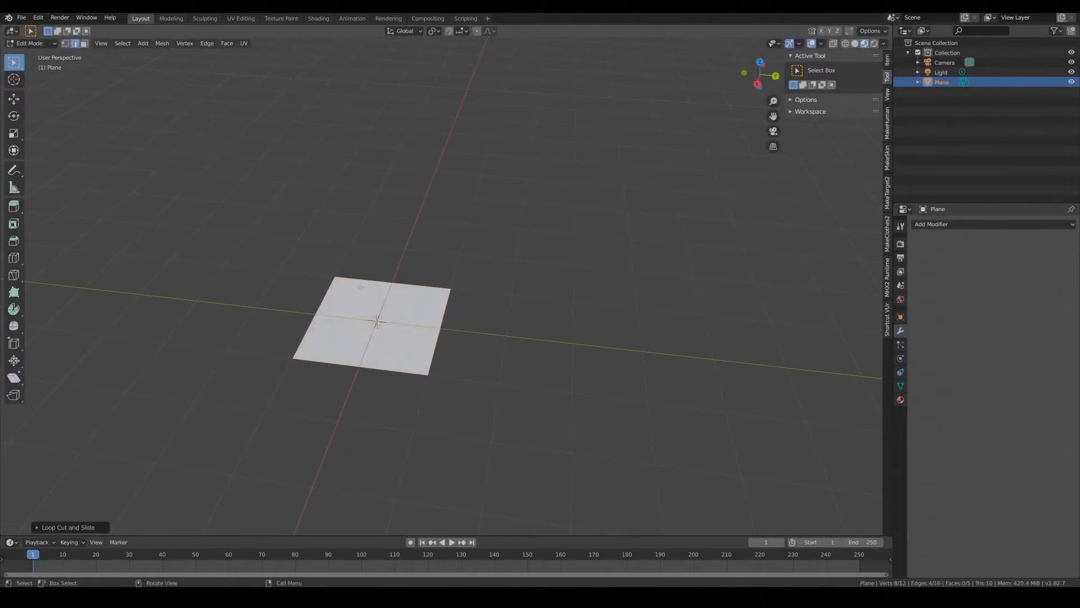
Step: Select the two outermost strip faces of the plane and raise them about 0.6 m along global Z
key(3)
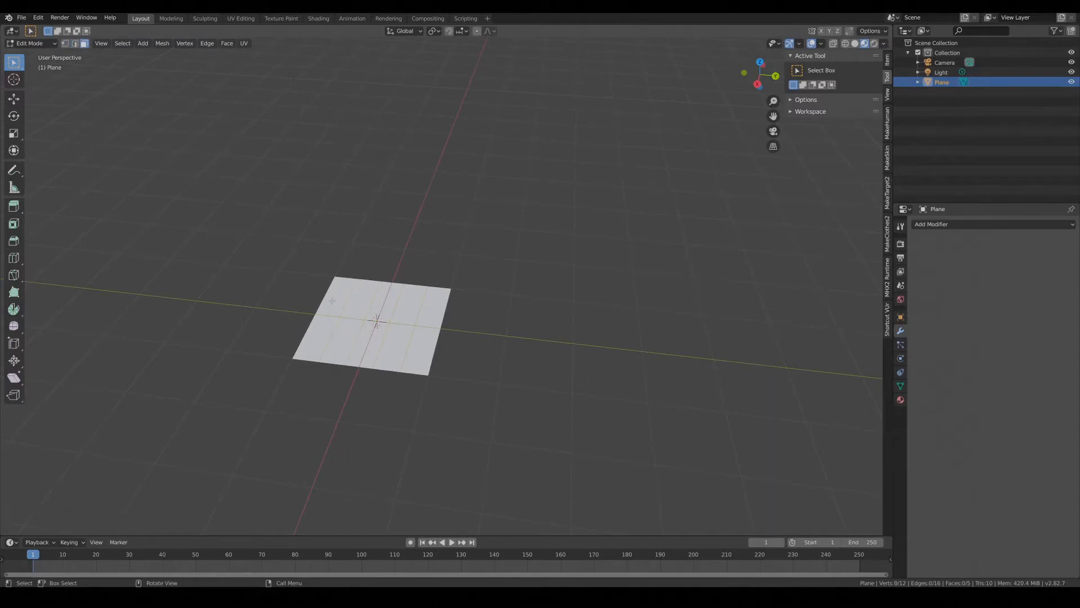
click(332, 301)
shift+click(429, 314)
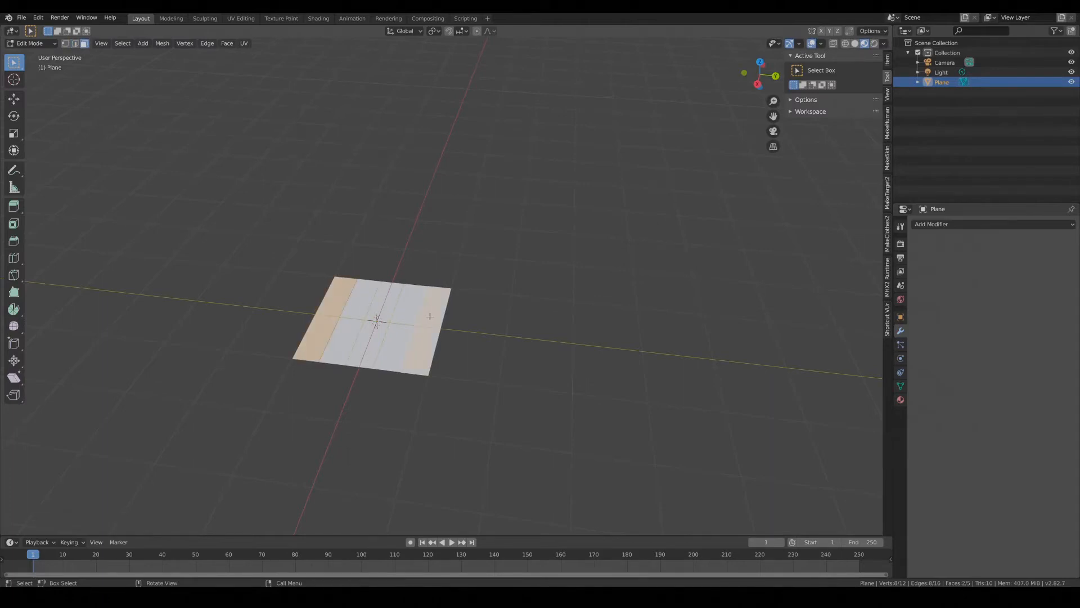
key(g)
key(z)
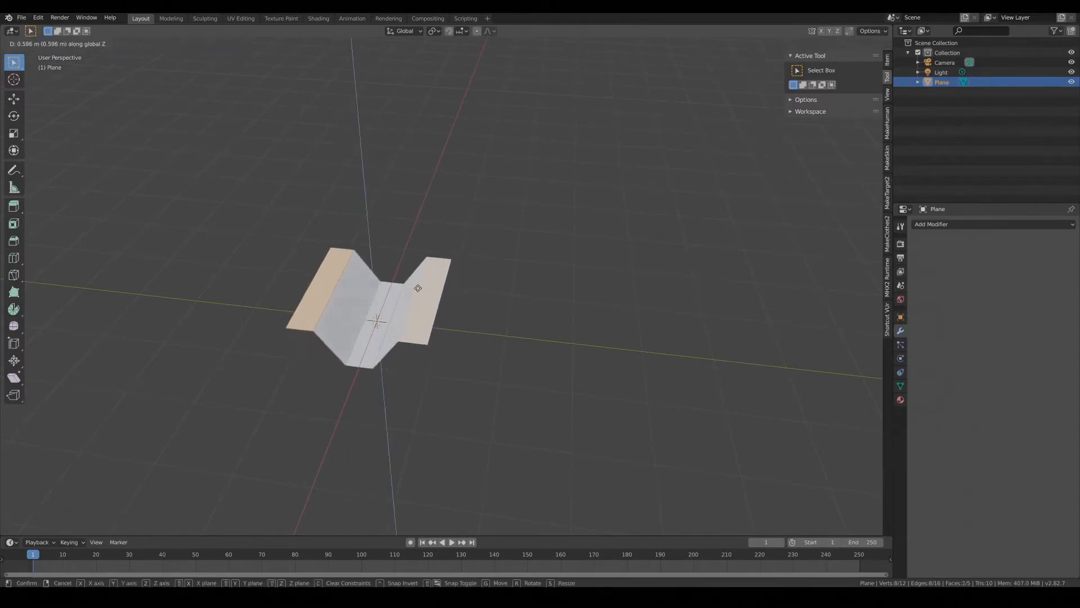
click(417, 288)
Step: Widen the middle strip face by scaling it about 1.7 times along global Y
click(380, 304)
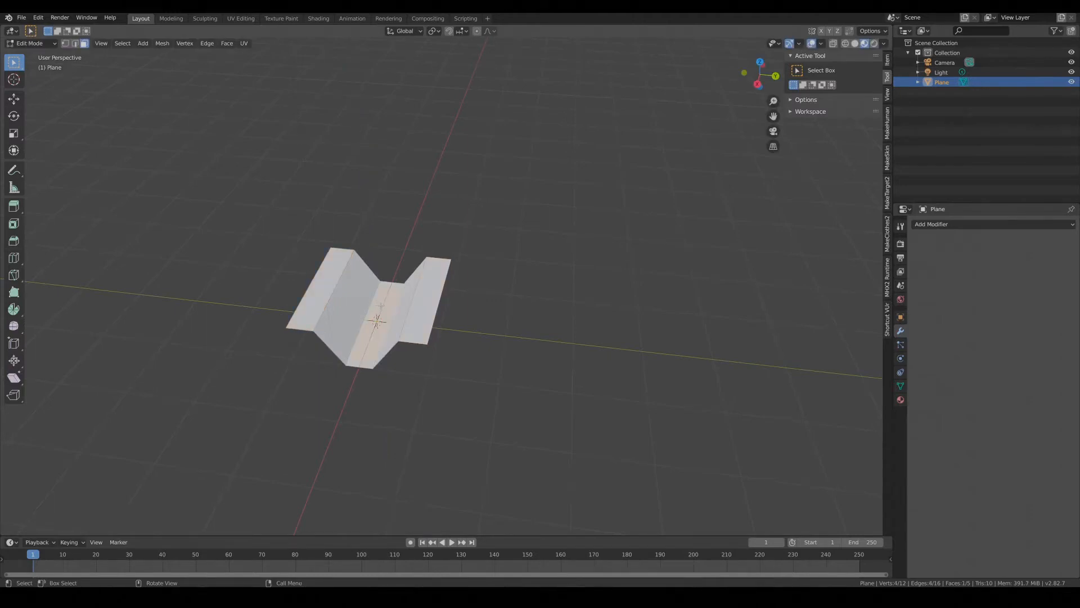
key(s)
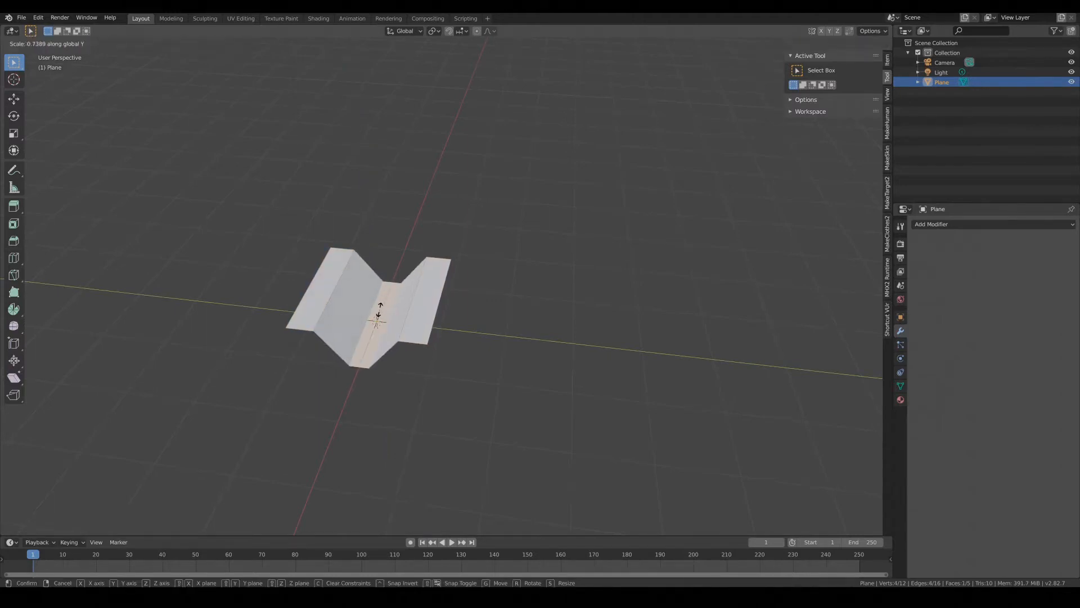
key(y)
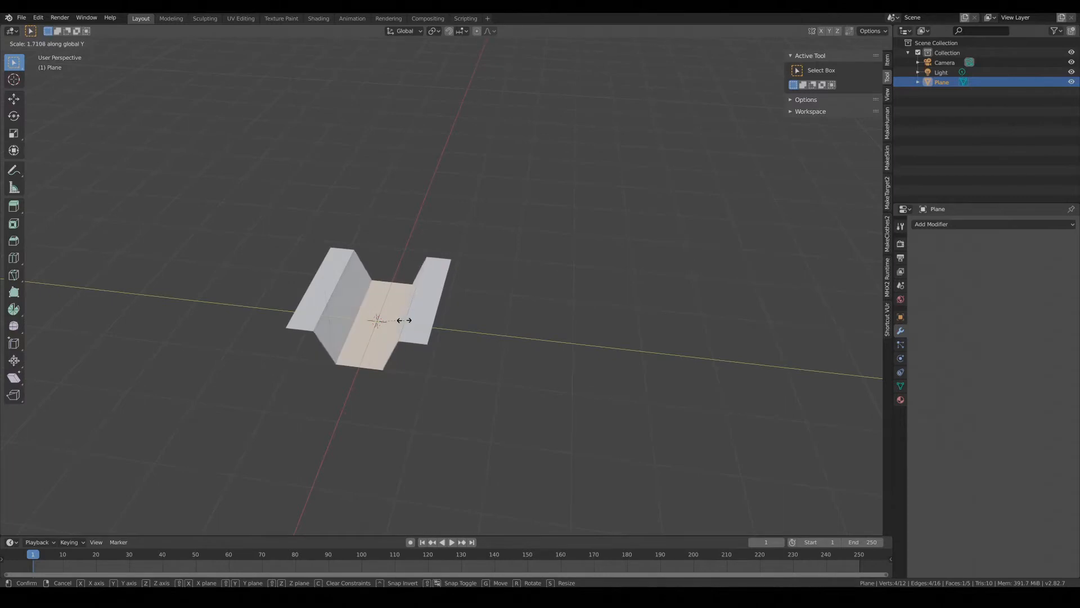
click(404, 322)
Step: Select the whole mesh and stretch it to about 5 times its length along global X
scroll(381, 322, up, 1)
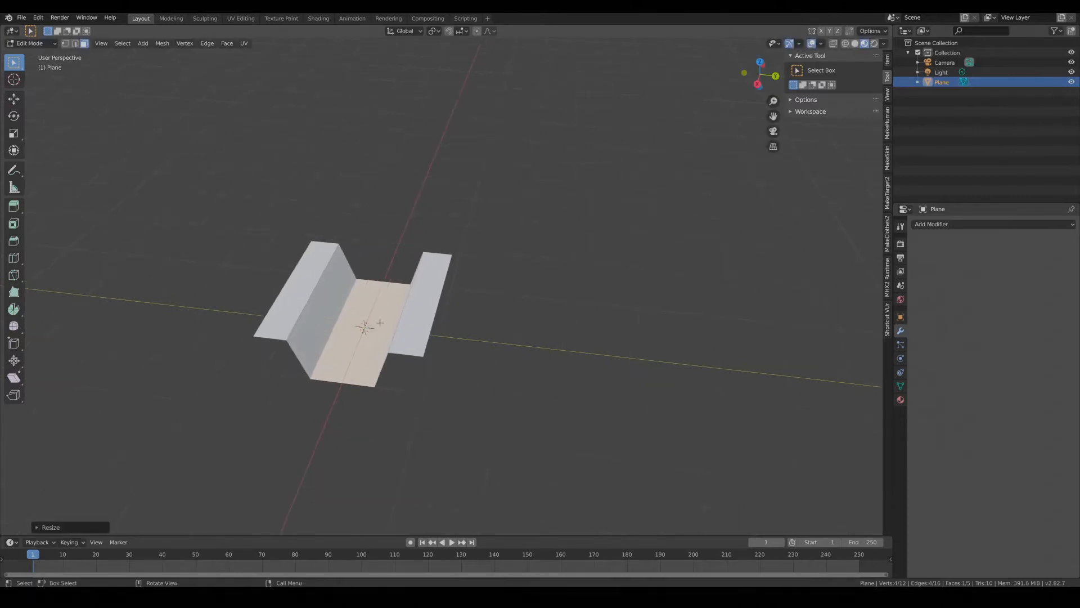
key(a)
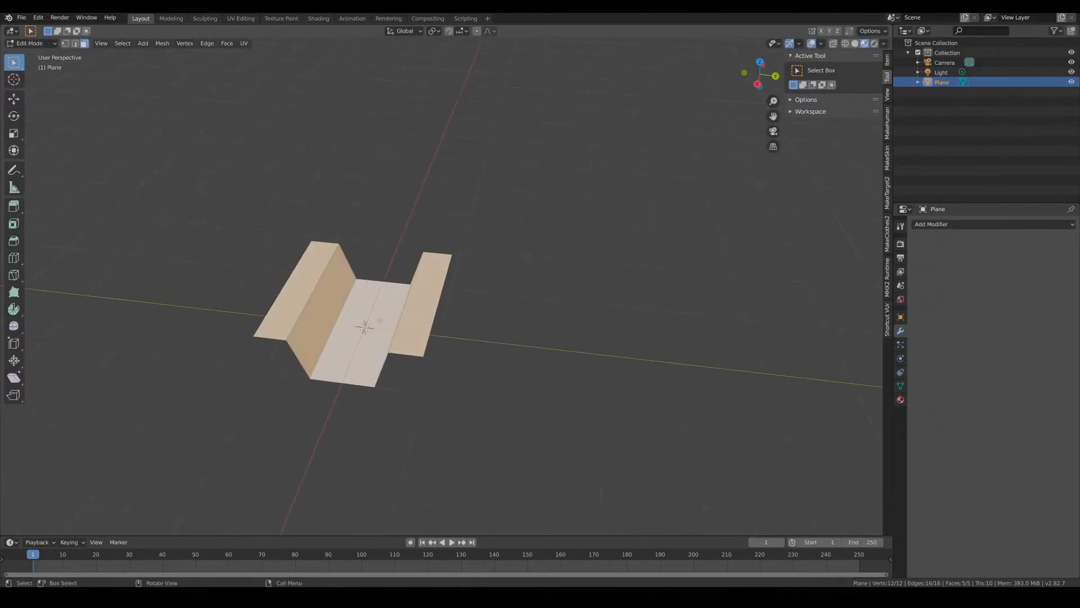
key(s)
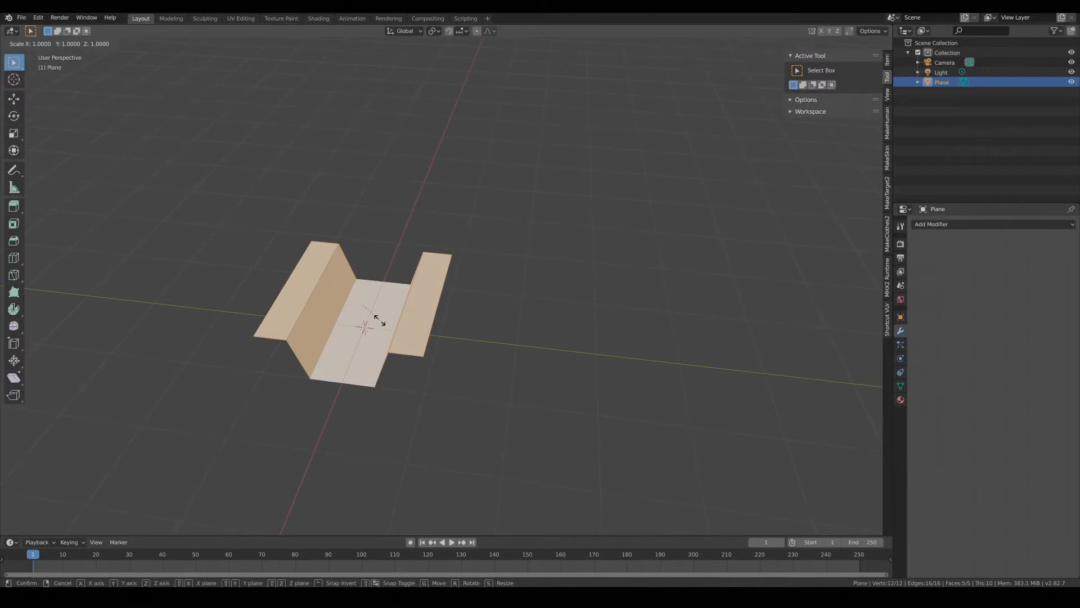
key(x)
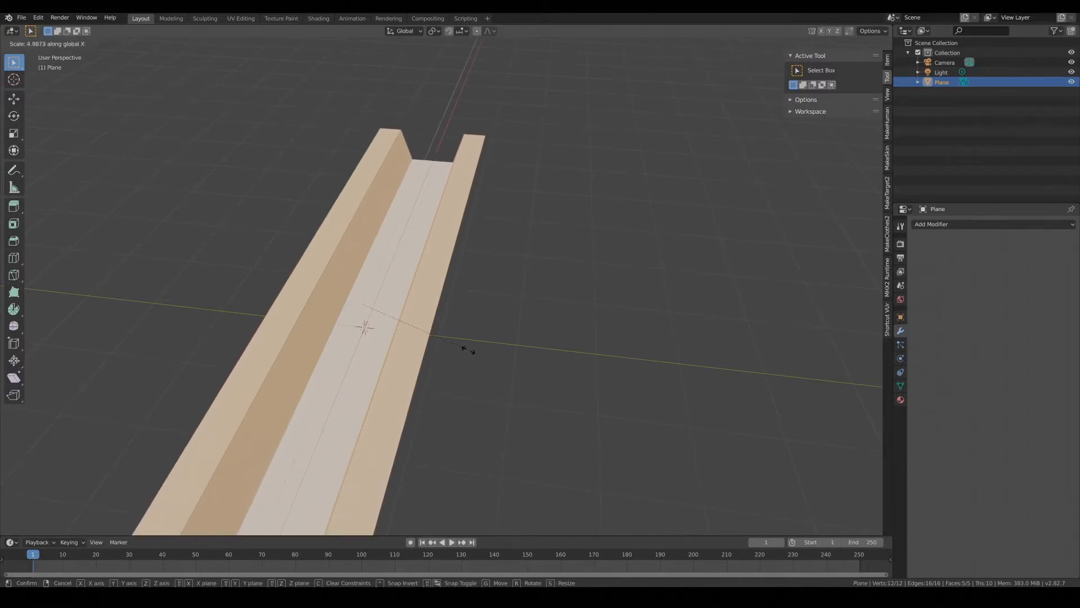
click(468, 353)
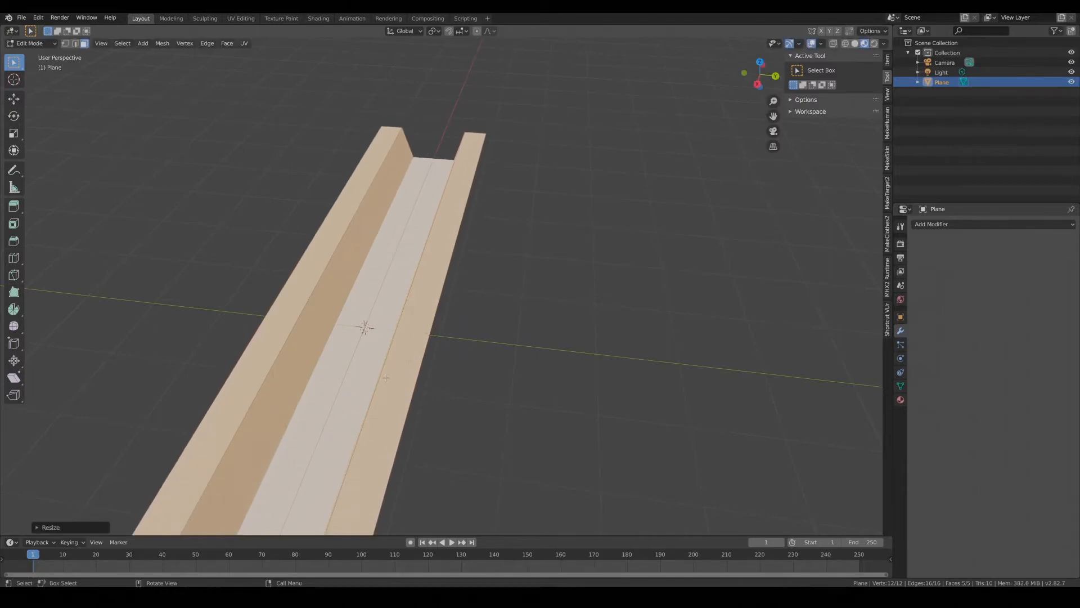
Step: Split the long channel mesh crosswise with several evenly spaced loop cuts along its length
scroll(392, 372, down, 2)
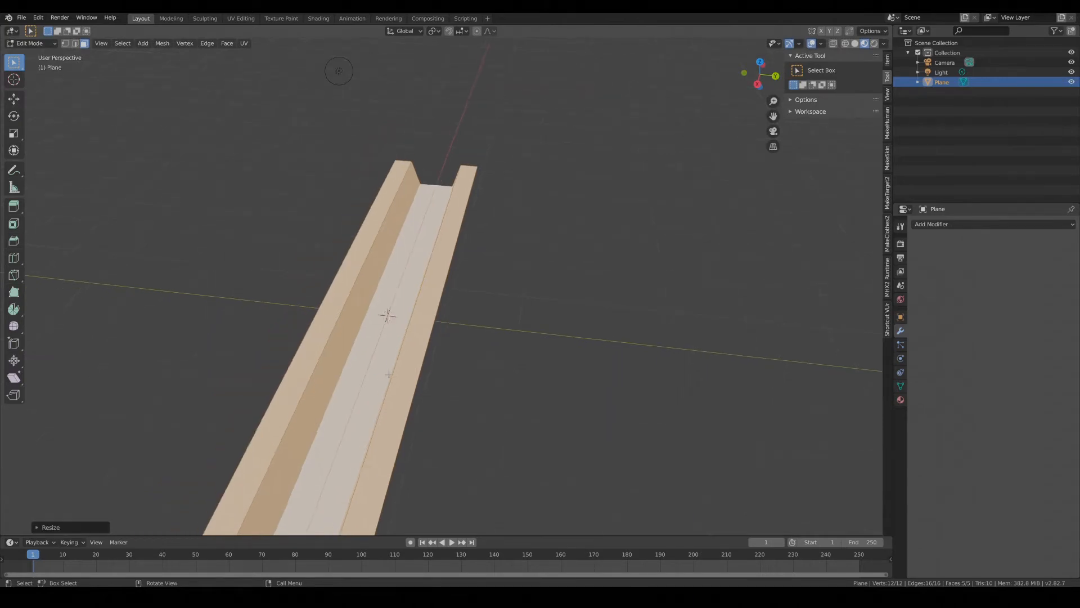
scroll(428, 335, down, 3)
right_click(428, 336)
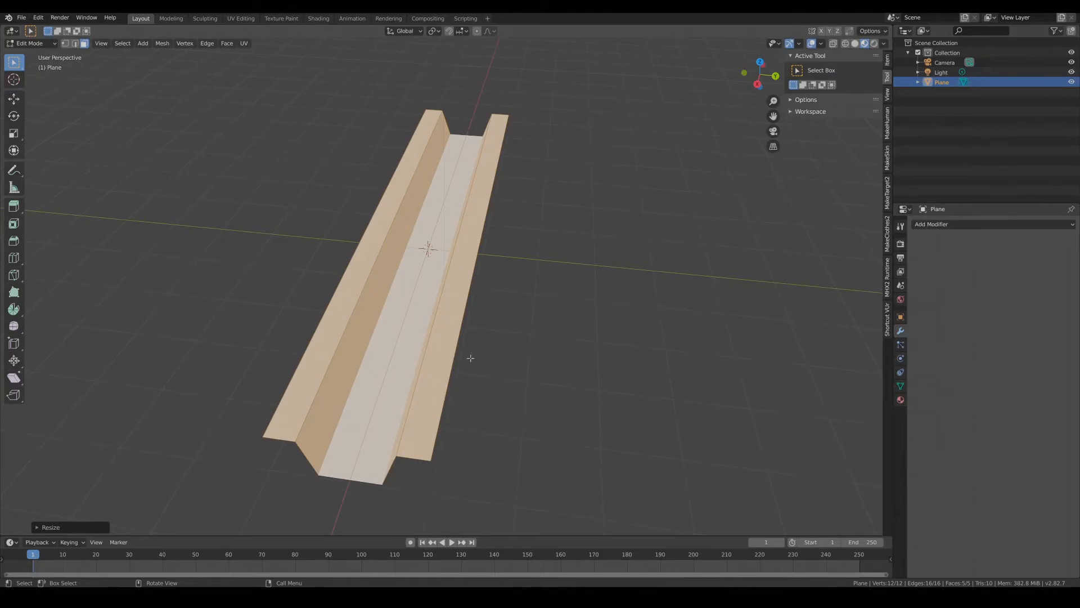
click(470, 360)
scroll(450, 365, up, 2)
click(440, 368)
scroll(423, 372, down, 1)
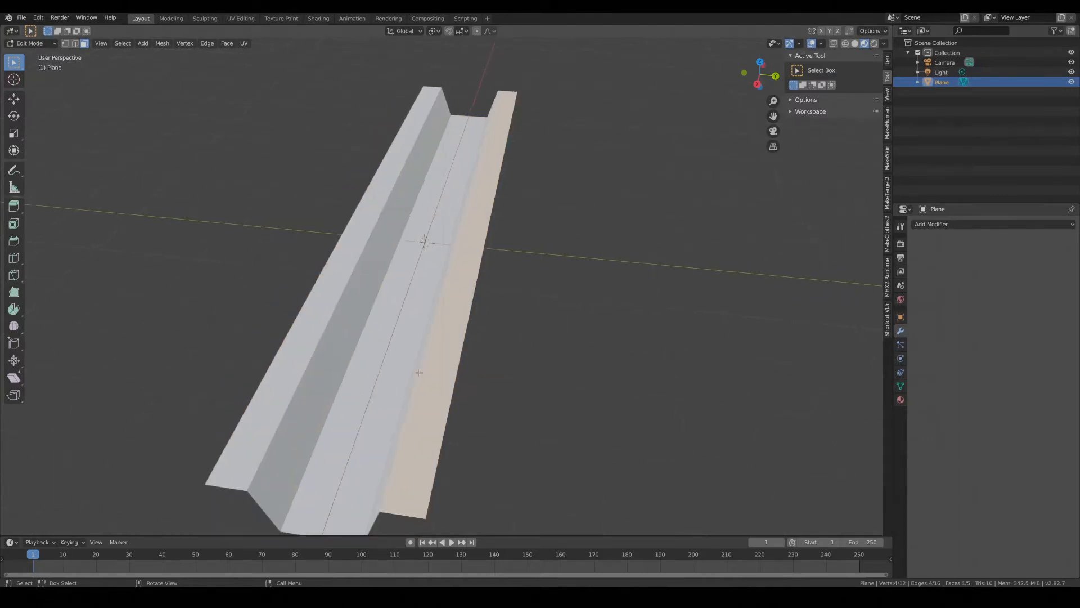
key(Tab)
middle_drag(476, 377, 441, 365)
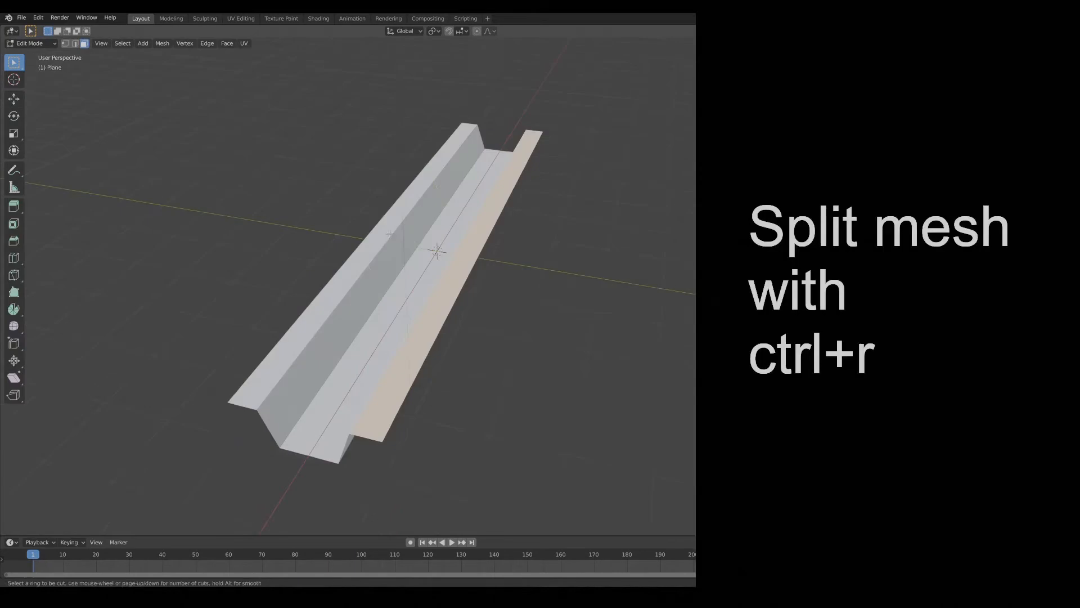
scroll(388, 234, up, 5)
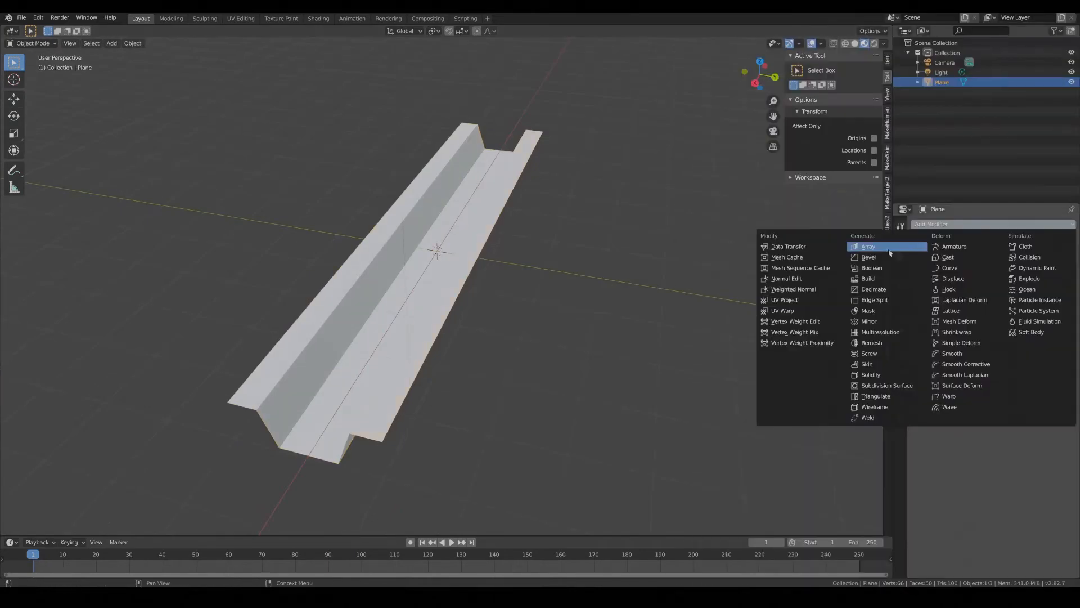
Step: Add a Multiresolution modifier to the channel mesh and subdivide it once
click(886, 338)
click(1033, 280)
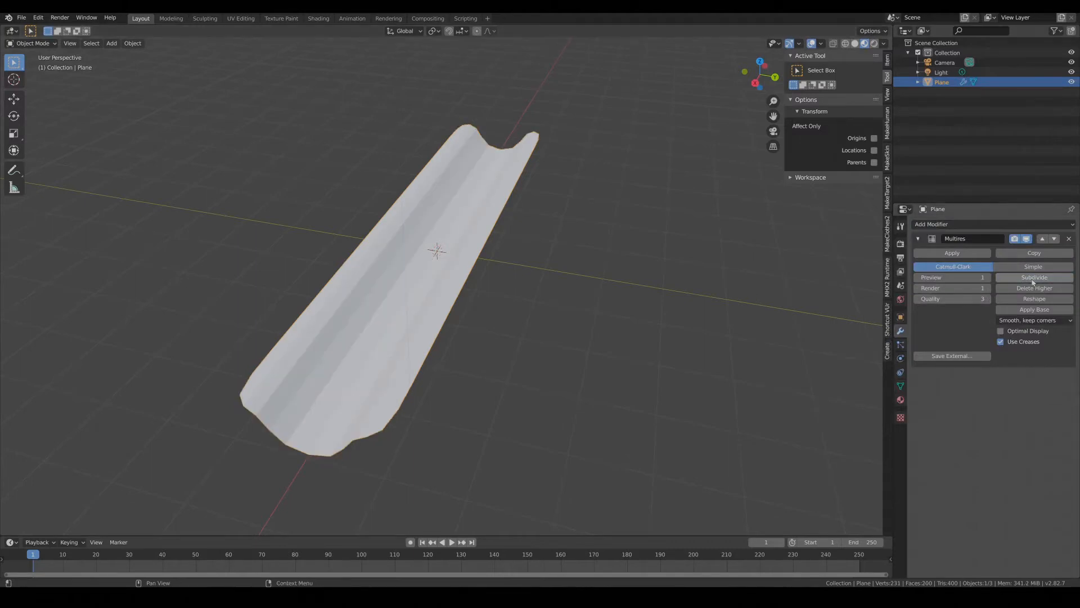
Step: Subdivide the channel's Multiresolution modifier repeatedly until it reaches level 7
click(1033, 279)
click(1033, 279)
click(1033, 279)
click(1033, 279)
click(1033, 279)
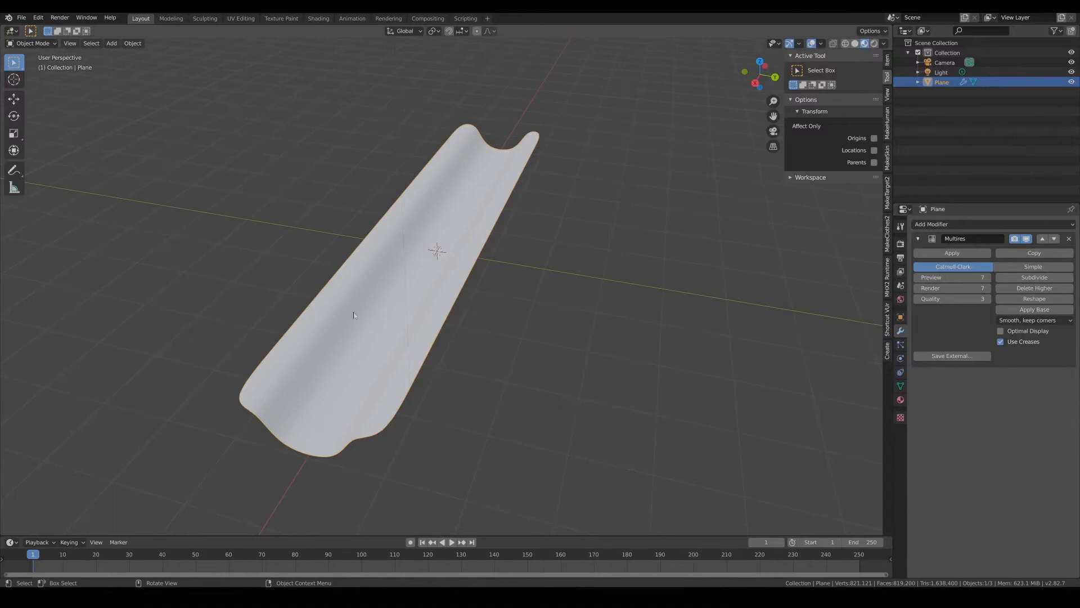
Step: Switch the channel to Sculpt Mode and stamp rock relief along one side wall with the RB_18 brush
click(32, 44)
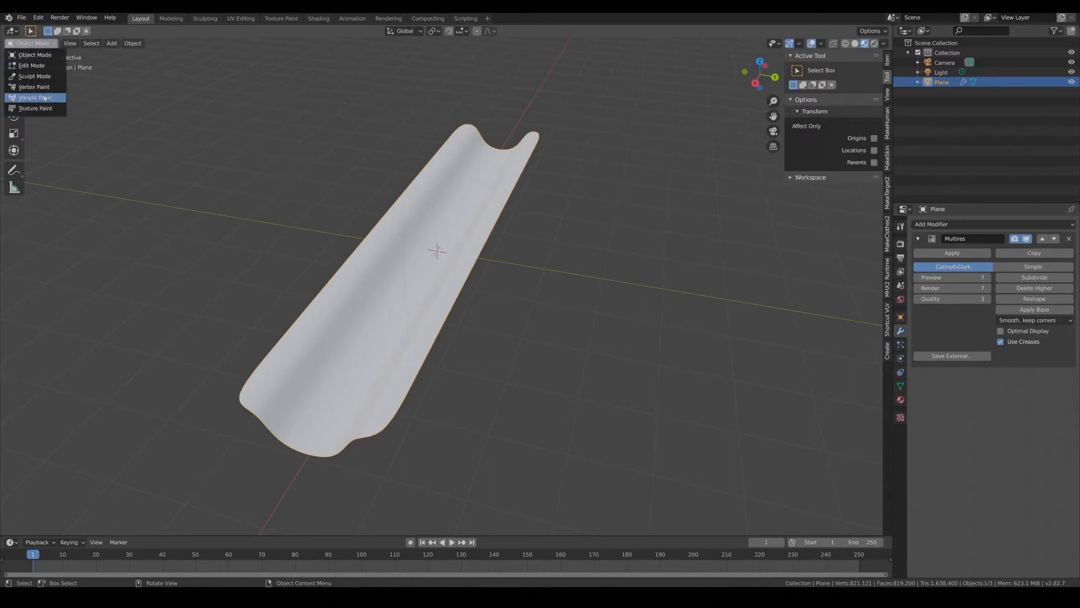
click(39, 76)
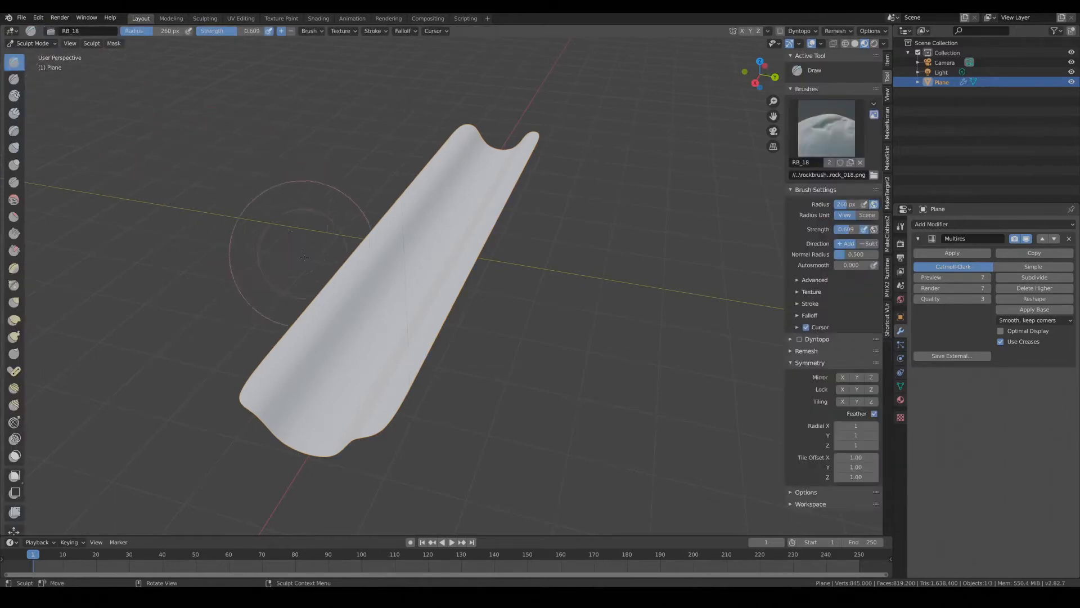
scroll(293, 265, up, 3)
drag(292, 280, 315, 298)
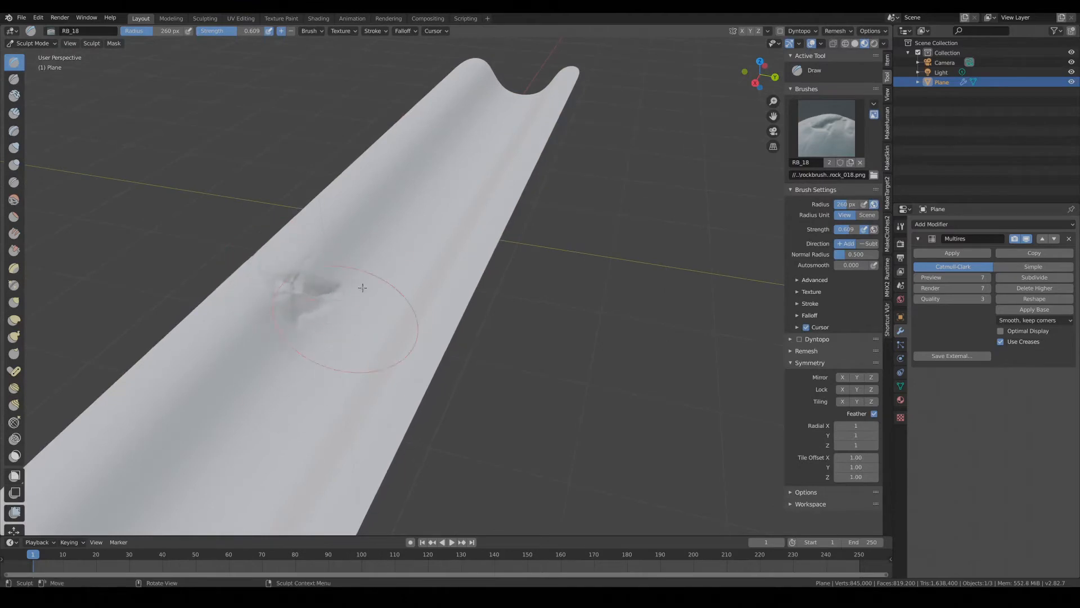
drag(375, 180, 388, 205)
drag(346, 248, 398, 321)
drag(468, 152, 554, 229)
middle_drag(555, 229, 458, 289)
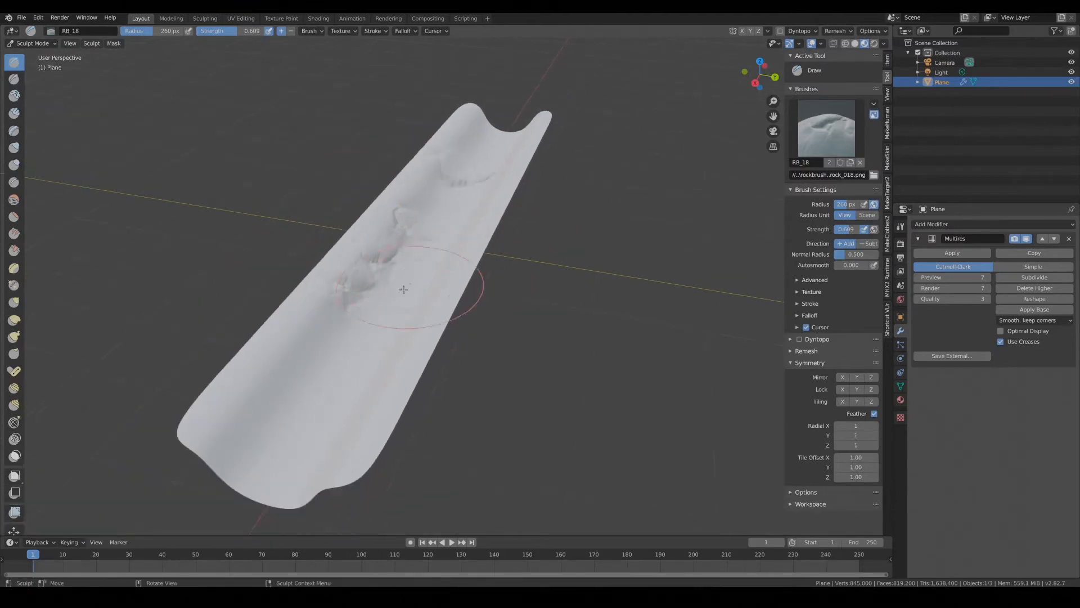
Step: Choose the RB_20 rock brush and sculpt more rock relief onto the channel
mouse_move(360, 344)
middle_down()
mouse_move(431, 366)
mouse_move(430, 313)
mouse_move(418, 335)
middle_up()
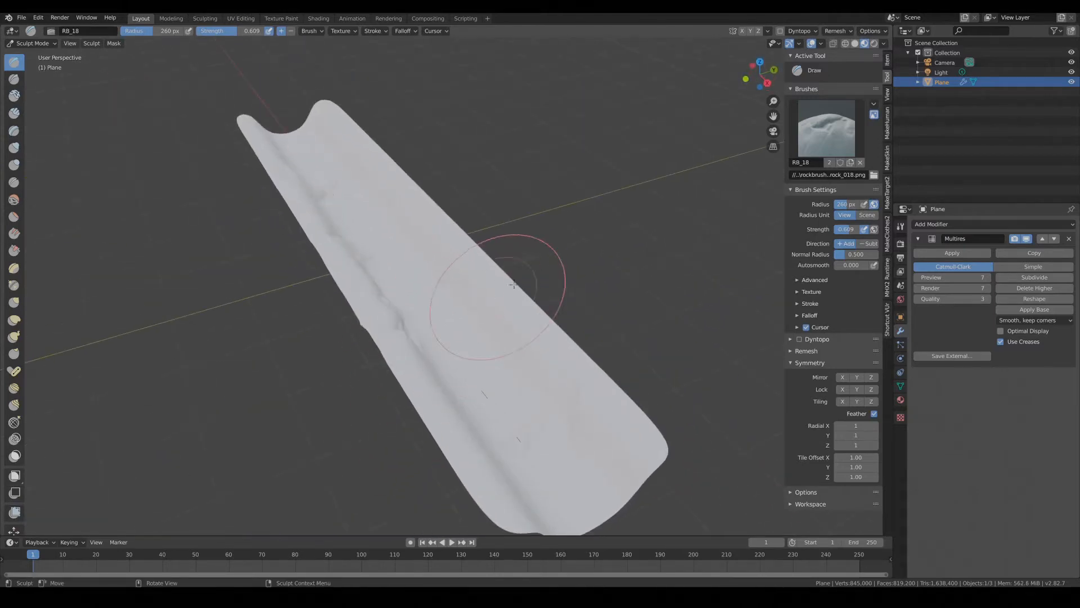
click(827, 128)
click(681, 282)
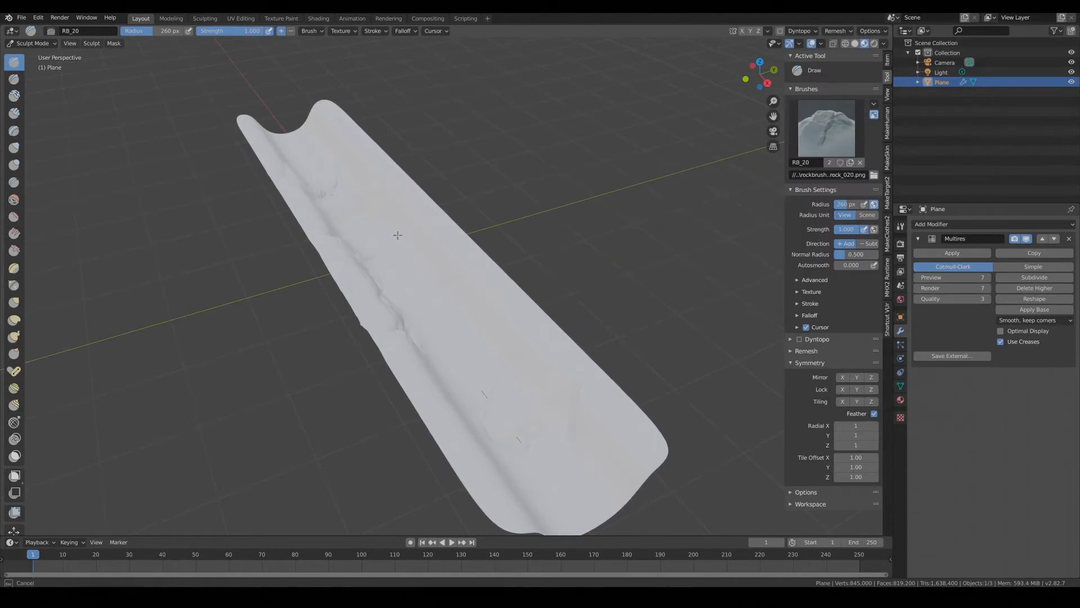
mouse_move(393, 174)
middle_down()
mouse_move(239, 374)
mouse_move(416, 287)
middle_up()
drag(416, 287, 429, 292)
middle_drag(430, 292, 478, 259)
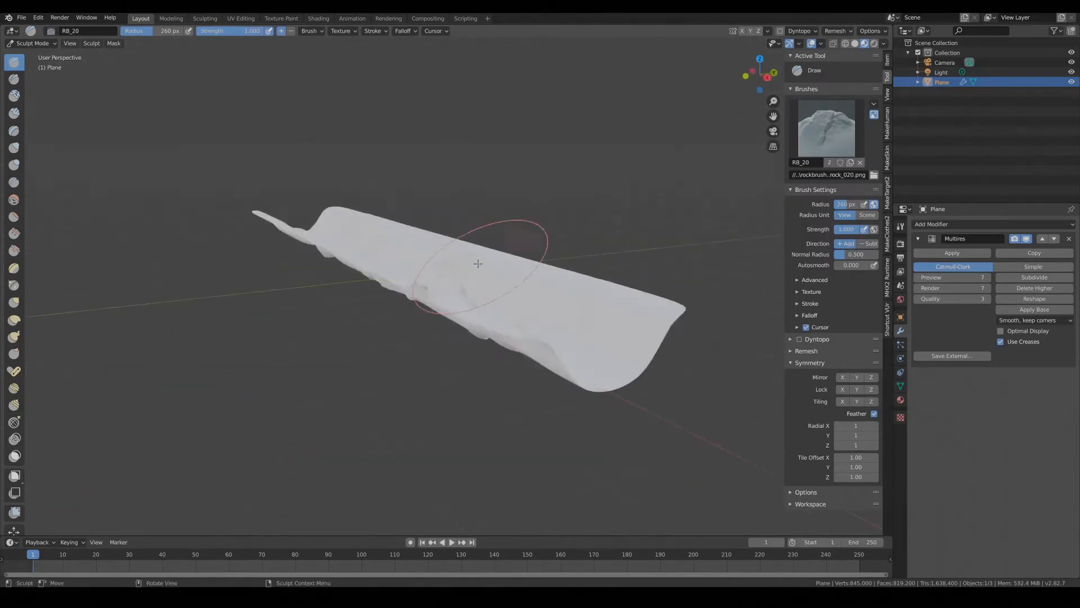
Step: Choose the RB_05 rock brush and sculpt rock forms at several places along the channel from end to end
click(827, 128)
click(725, 138)
middle_drag(418, 239, 293, 304)
mouse_move(288, 308)
mouse_down()
mouse_move(266, 311)
mouse_move(237, 358)
mouse_up()
mouse_move(242, 360)
middle_down()
mouse_move(501, 410)
mouse_move(343, 337)
middle_up()
drag(506, 160, 514, 144)
mouse_move(511, 175)
middle_down()
mouse_move(568, 183)
mouse_move(495, 163)
middle_up()
scroll(405, 150, up, 2)
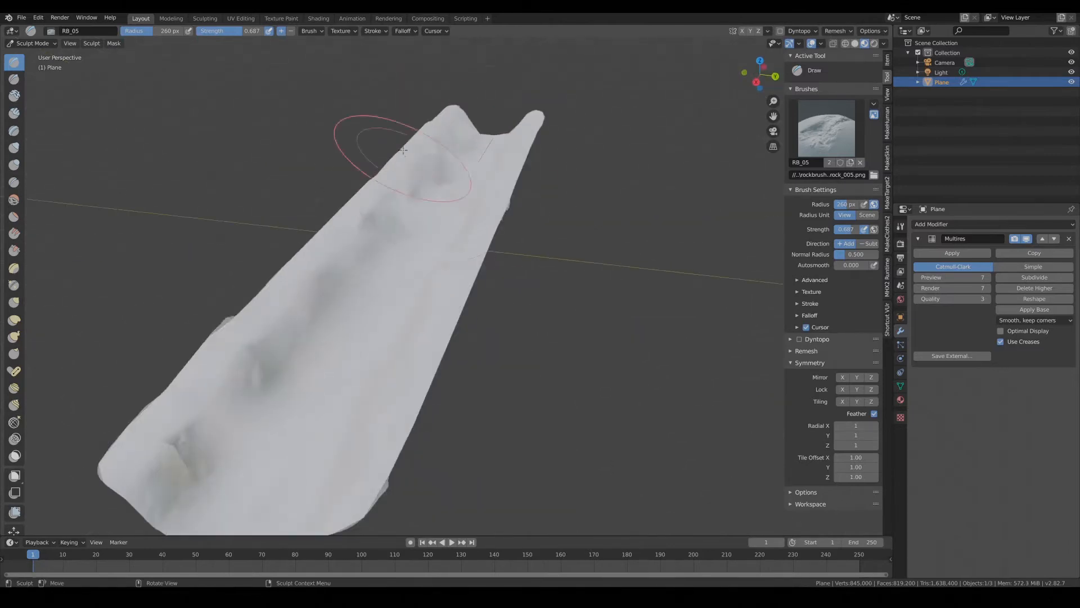
drag(183, 490, 169, 450)
mouse_move(270, 338)
middle_down()
mouse_move(434, 294)
mouse_move(425, 235)
mouse_move(569, 204)
mouse_move(615, 410)
mouse_move(448, 183)
middle_up()
Step: Choose the RB_08 rock brush and sculpt rock detail over the channel's walls and floor
click(829, 135)
click(843, 186)
middle_drag(563, 248, 420, 287)
mouse_move(419, 287)
mouse_down()
mouse_move(494, 253)
mouse_move(484, 225)
mouse_up()
scroll(561, 411, down, 2)
scroll(561, 412, down, 3)
mouse_move(562, 412)
middle_down()
mouse_move(530, 424)
mouse_move(264, 439)
mouse_move(573, 314)
mouse_move(506, 304)
middle_up()
scroll(507, 304, up, 4)
drag(563, 315, 575, 276)
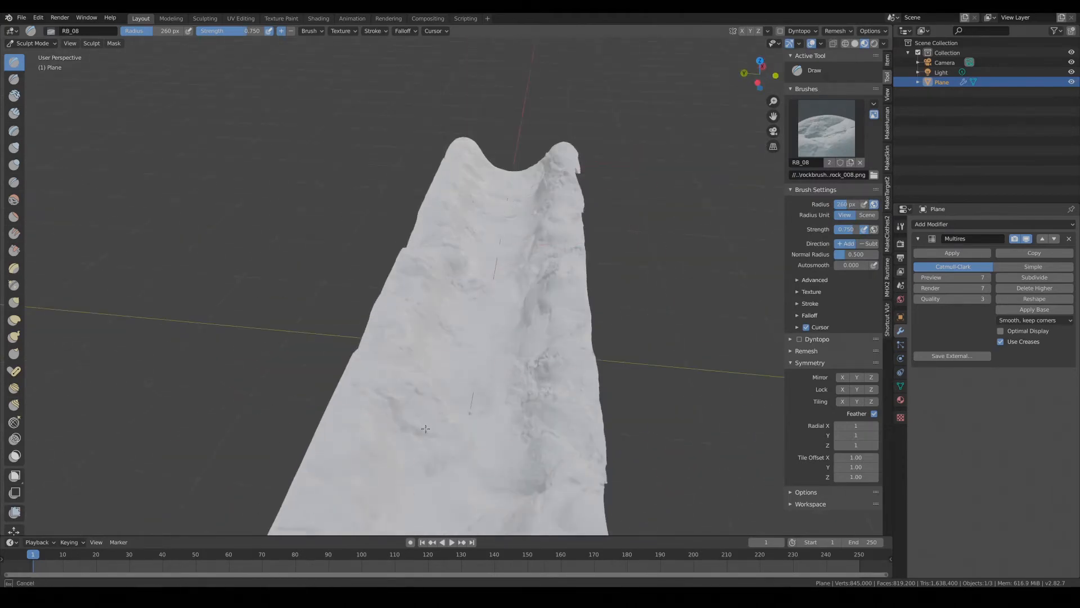
Step: Check the sculpted channel from several angles and save the Blender file
middle_drag(575, 277, 285, 337)
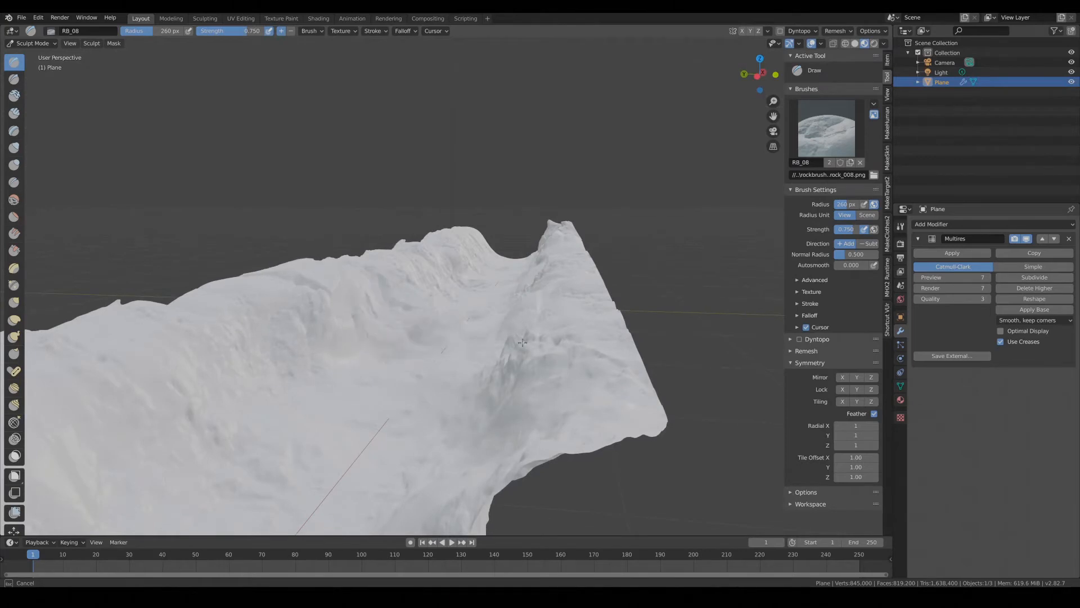
mouse_move(405, 338)
middle_down()
mouse_move(441, 325)
mouse_move(442, 396)
middle_up()
scroll(442, 396, up, 4)
middle_drag(416, 478, 388, 405)
scroll(236, 242, down, 6)
mouse_move(236, 242)
middle_down()
mouse_move(78, 296)
mouse_move(293, 267)
mouse_move(482, 222)
mouse_move(265, 326)
mouse_move(490, 274)
middle_up()
key(ctrl+s)
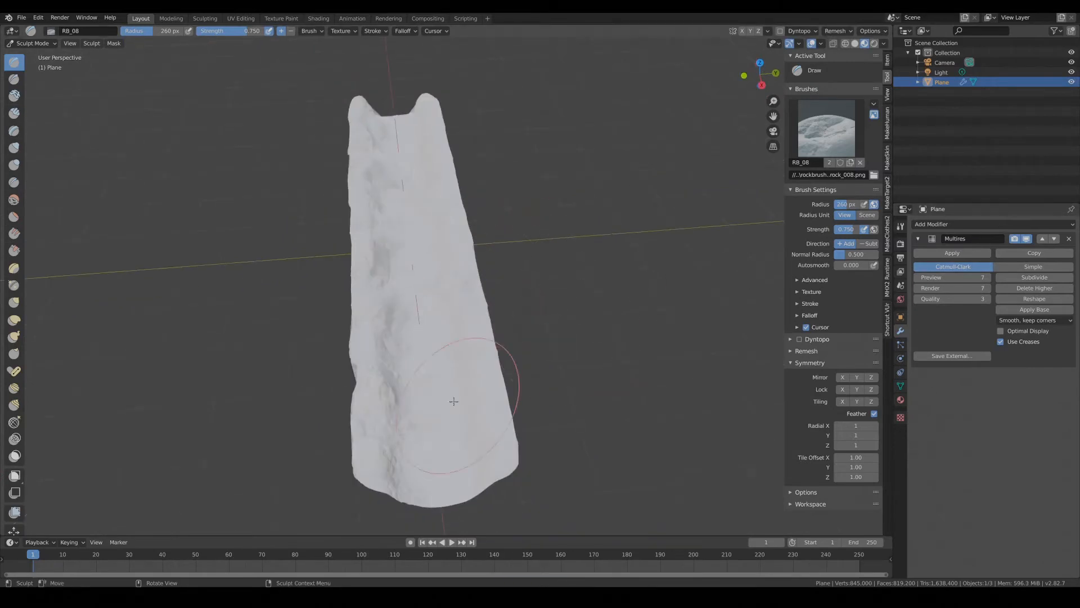
click(32, 43)
click(32, 55)
click(32, 43)
click(32, 76)
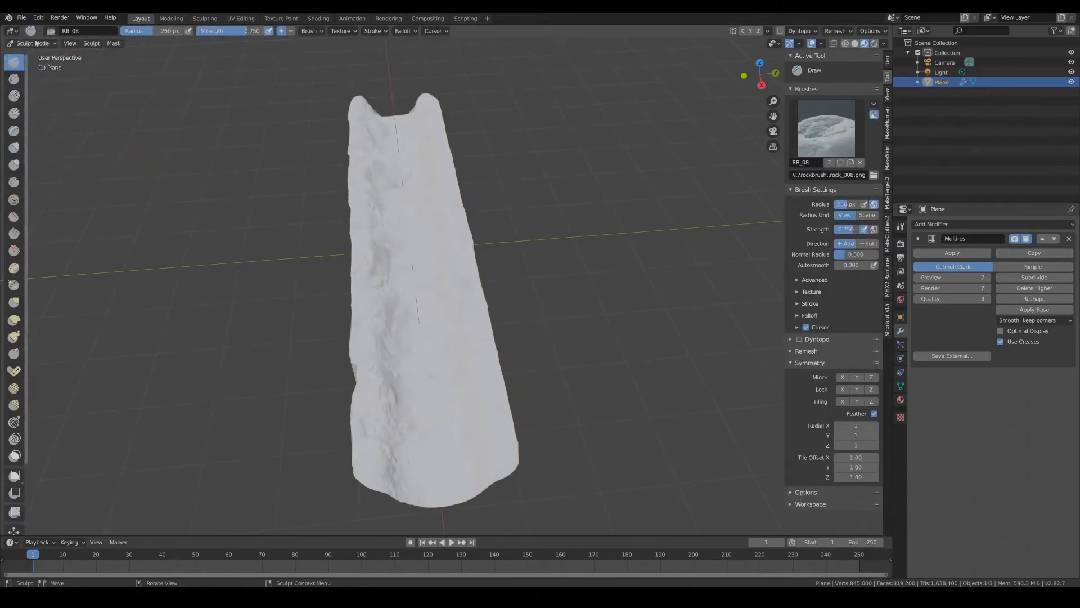
Step: Return to Object Mode, apply the channel's Multiresolution modifier and save the file
click(32, 44)
click(35, 55)
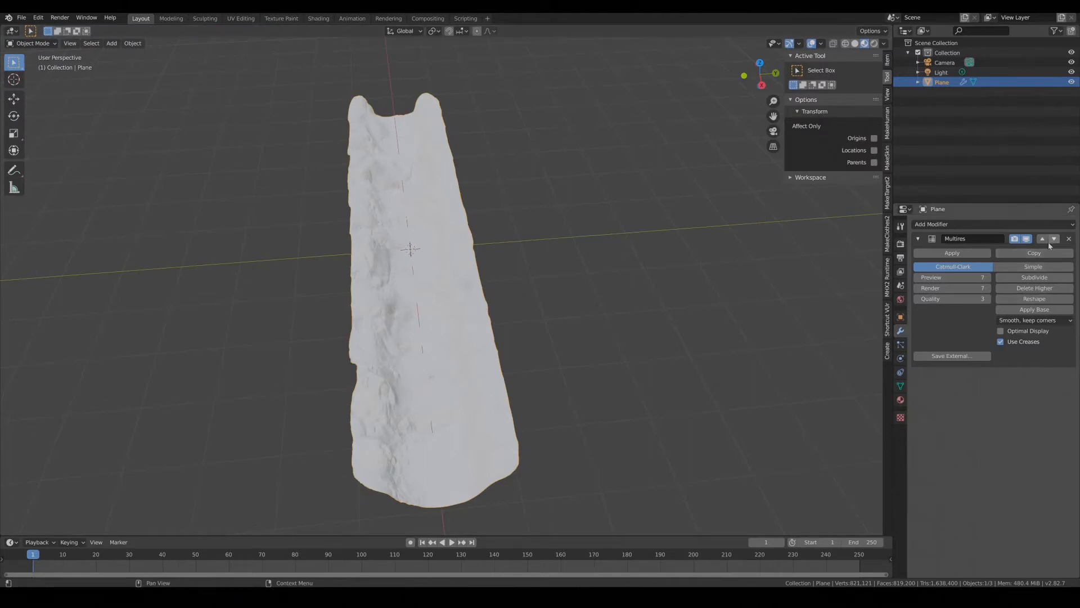
click(951, 253)
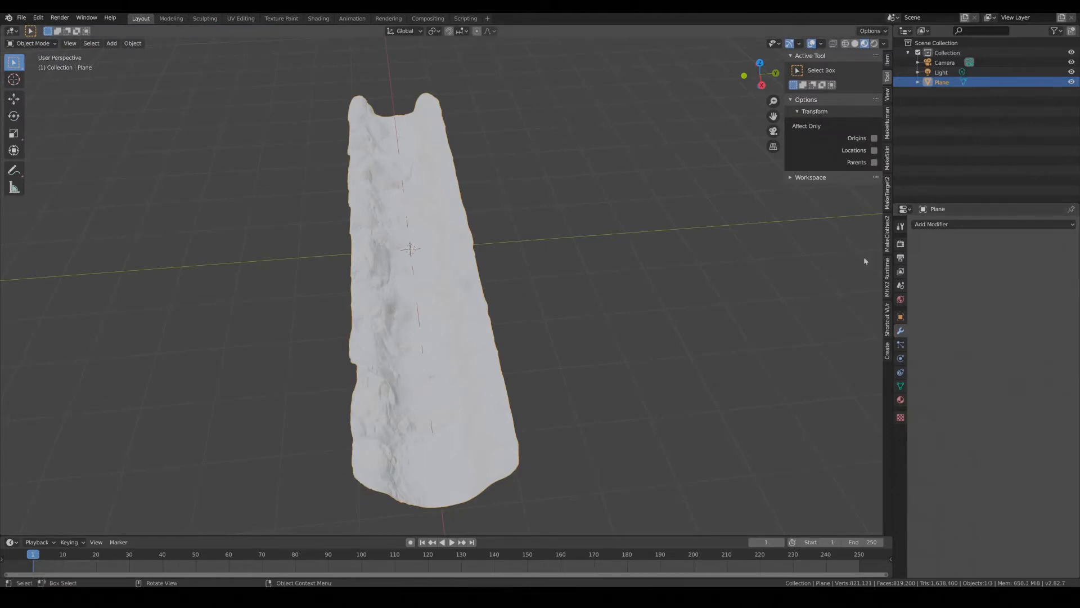
key(ctrl+s)
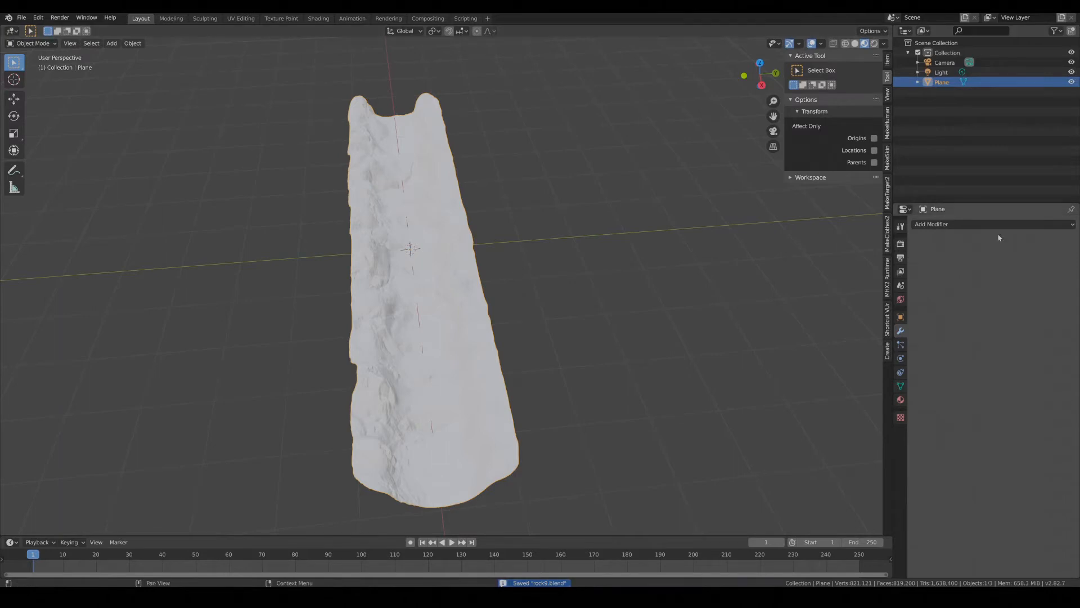
Step: Add a Decimate modifier to the sculpted channel and set its collapse ratio to 0.4
click(965, 225)
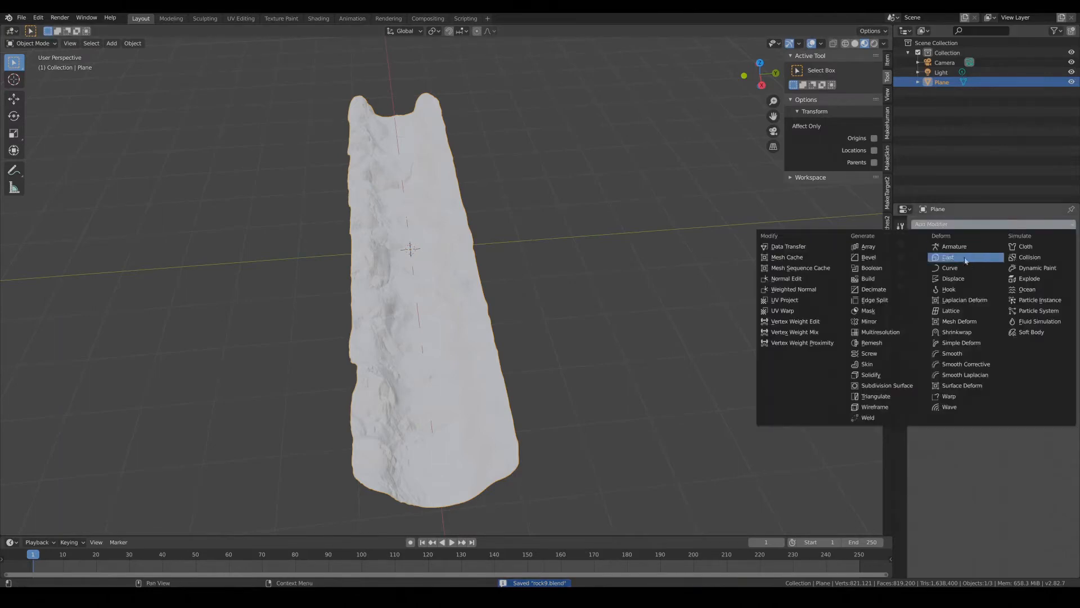
click(875, 289)
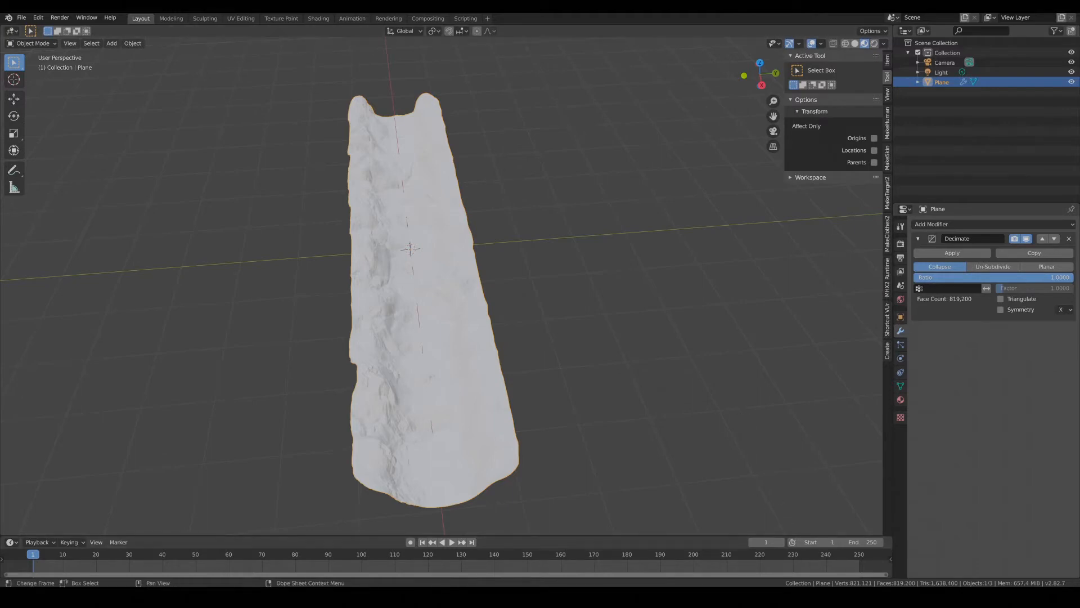
middle_drag(531, 265, 473, 318)
scroll(284, 304, up, 2)
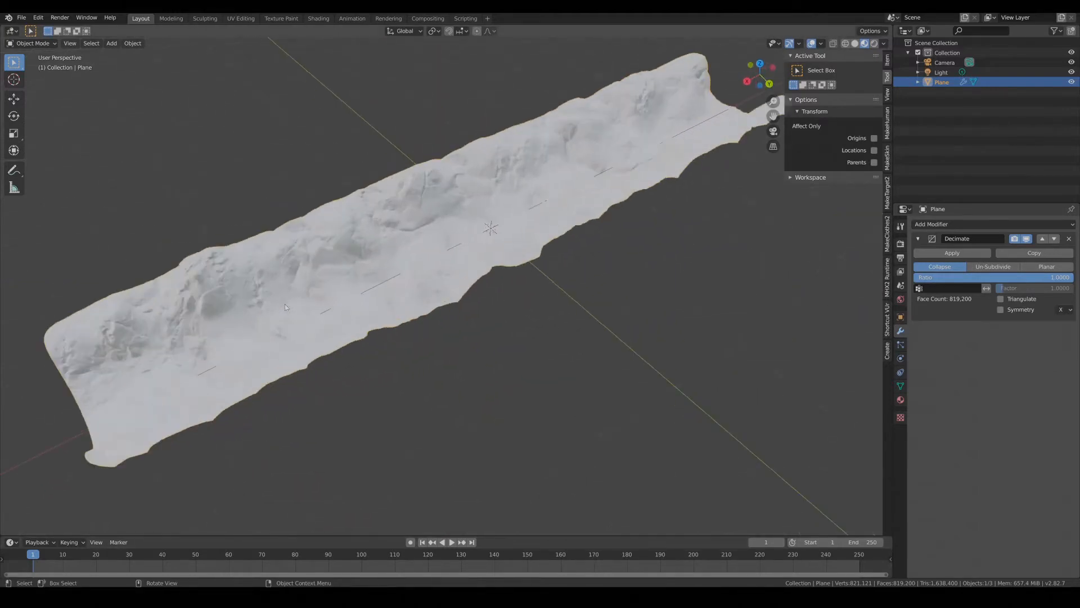
scroll(283, 305, up, 2)
middle_drag(282, 304, 488, 287)
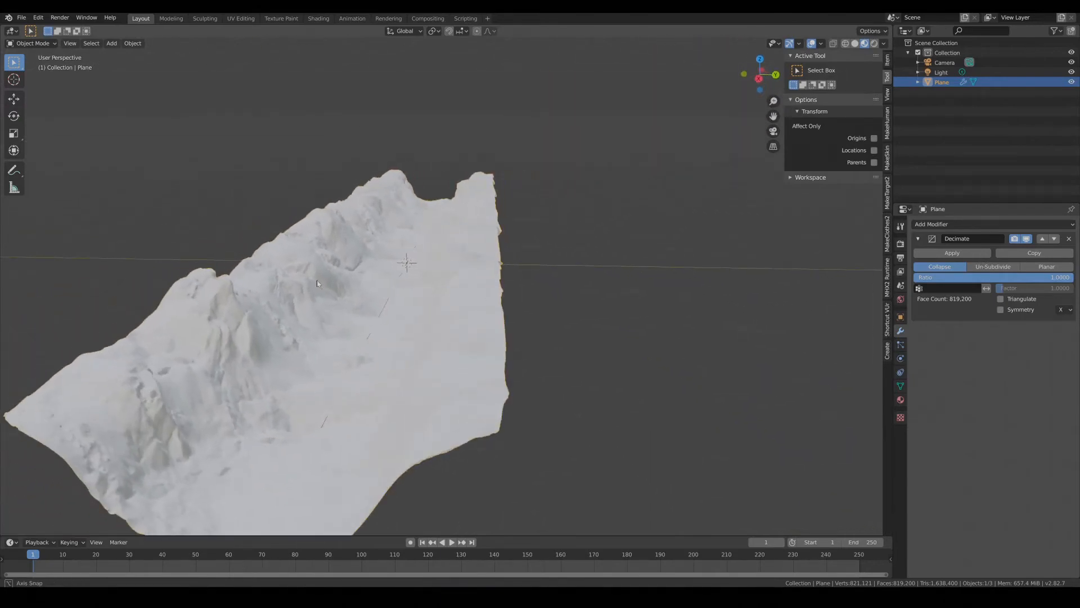
click(1057, 278)
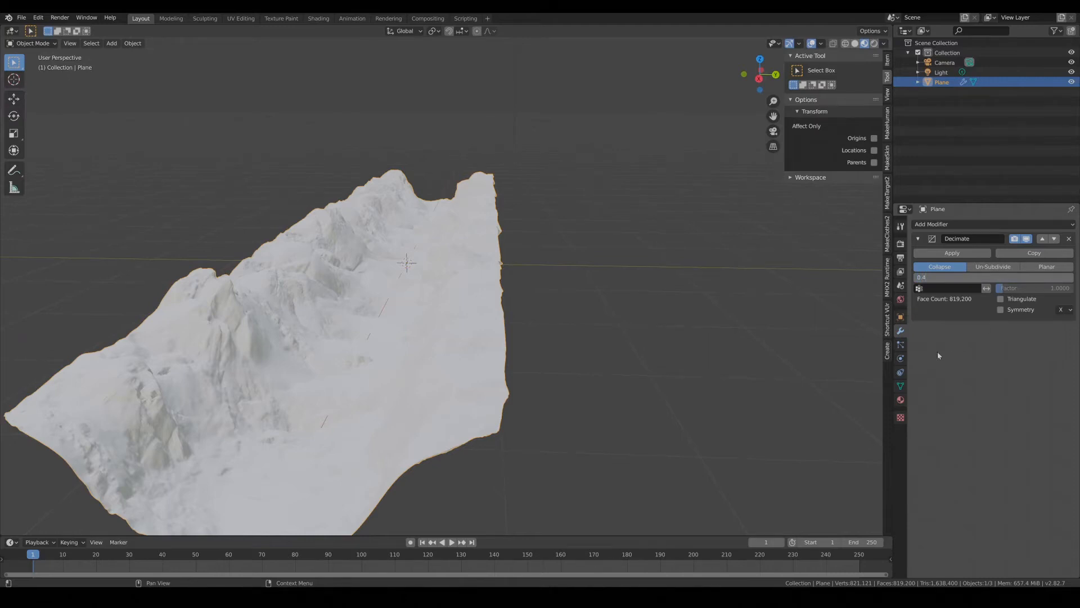
key(Return)
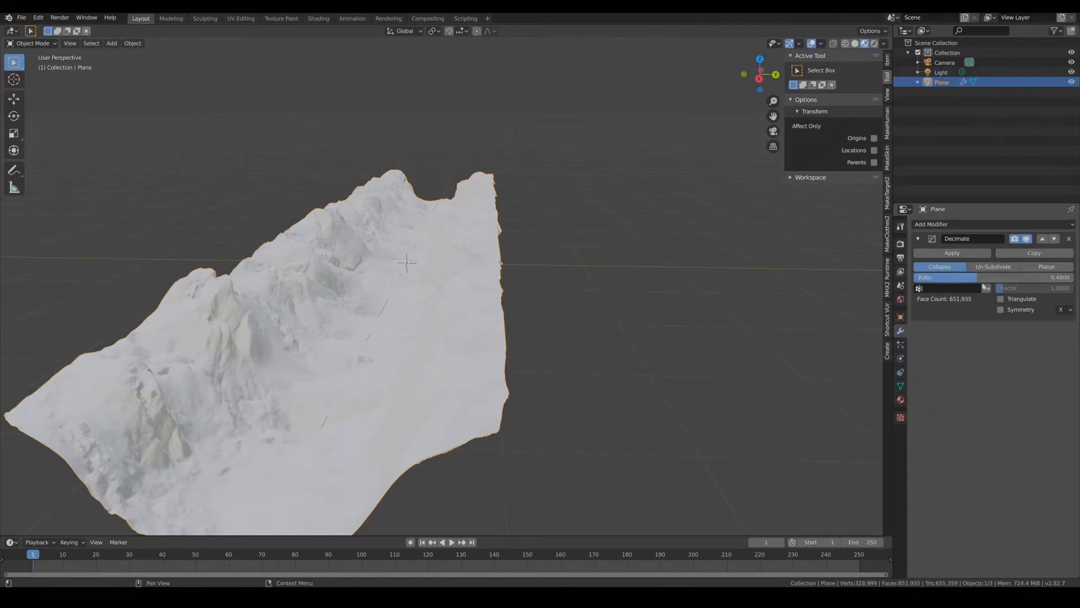
Step: Set the Decimate ratio to 0.2 and apply the modifier to the channel mesh
click(1017, 279)
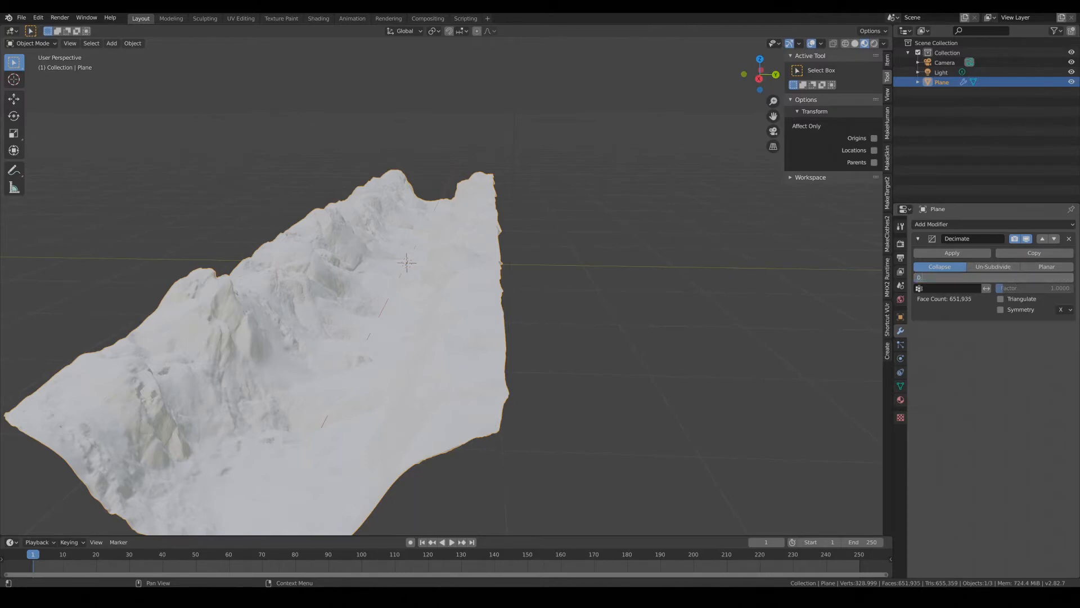
text(0.2)
key(Return)
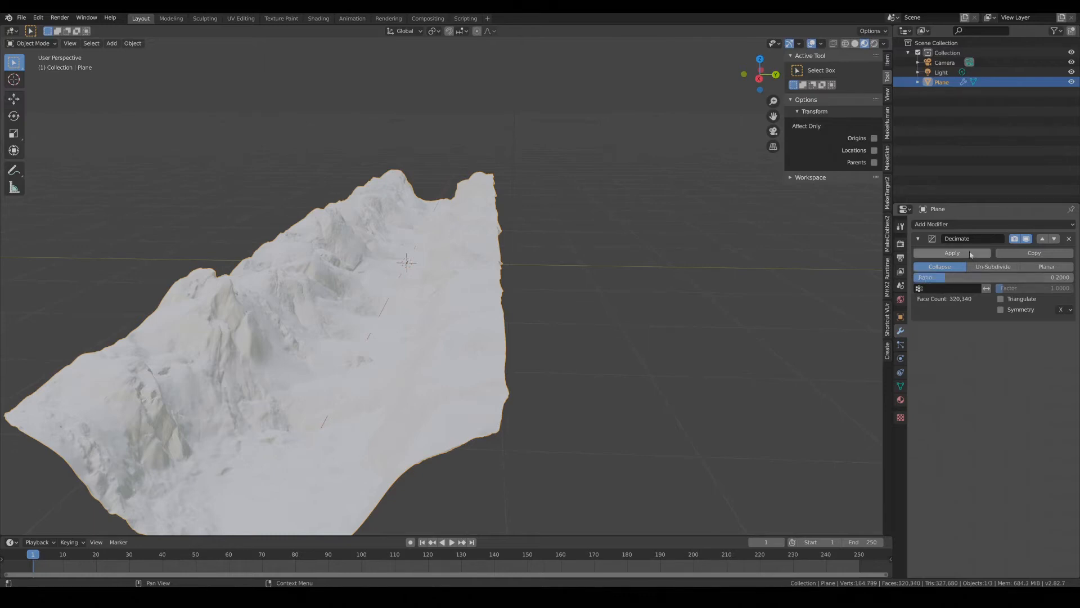
click(968, 257)
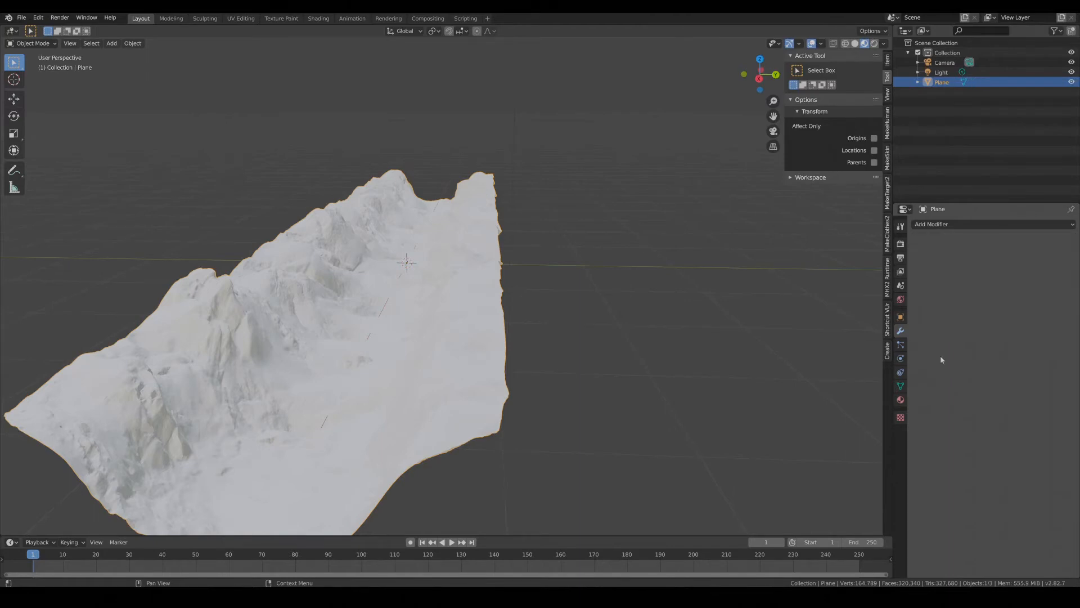
Step: Add another Decimate modifier to the channel, set its ratio to 0.3 and apply it
click(1012, 224)
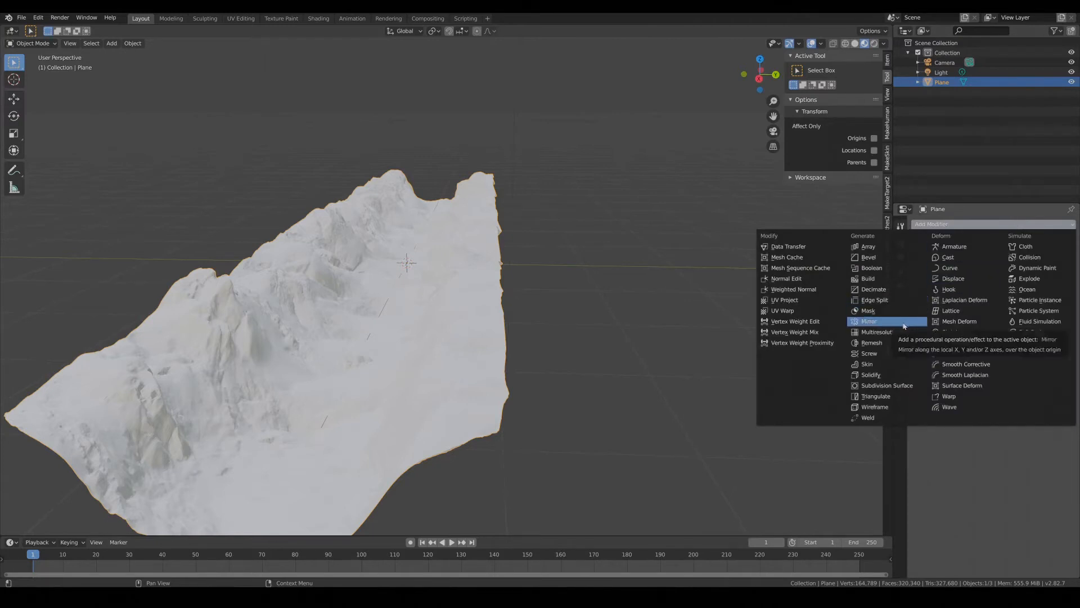
click(887, 289)
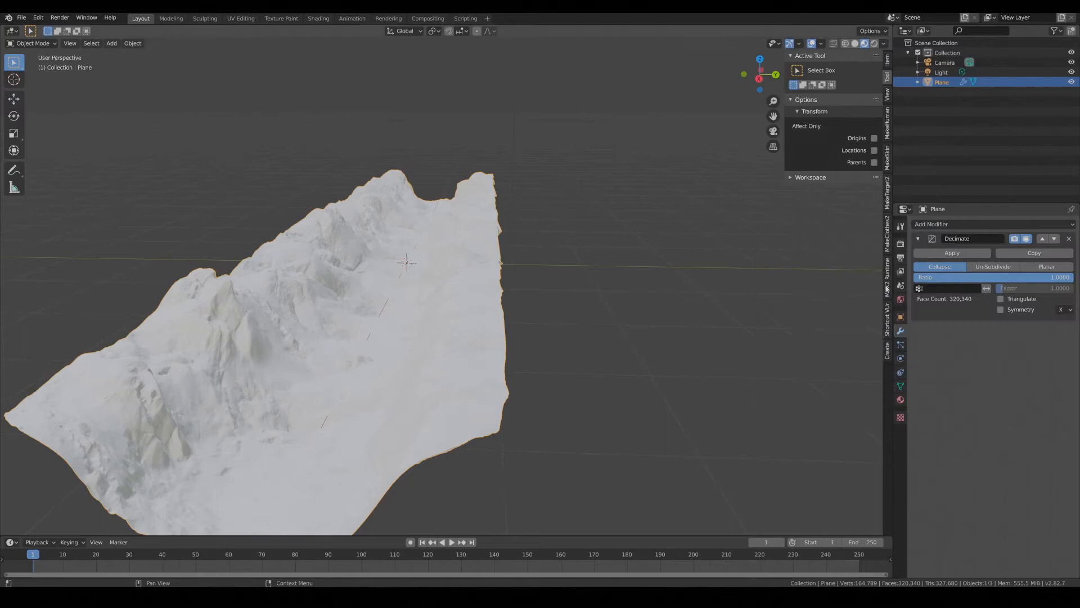
click(994, 277)
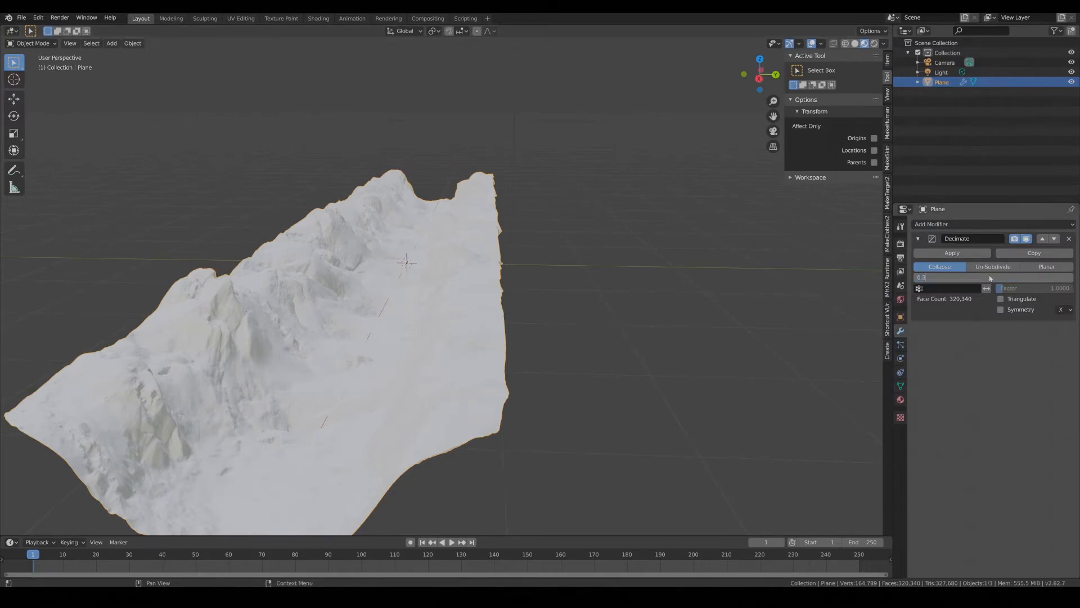
key(Return)
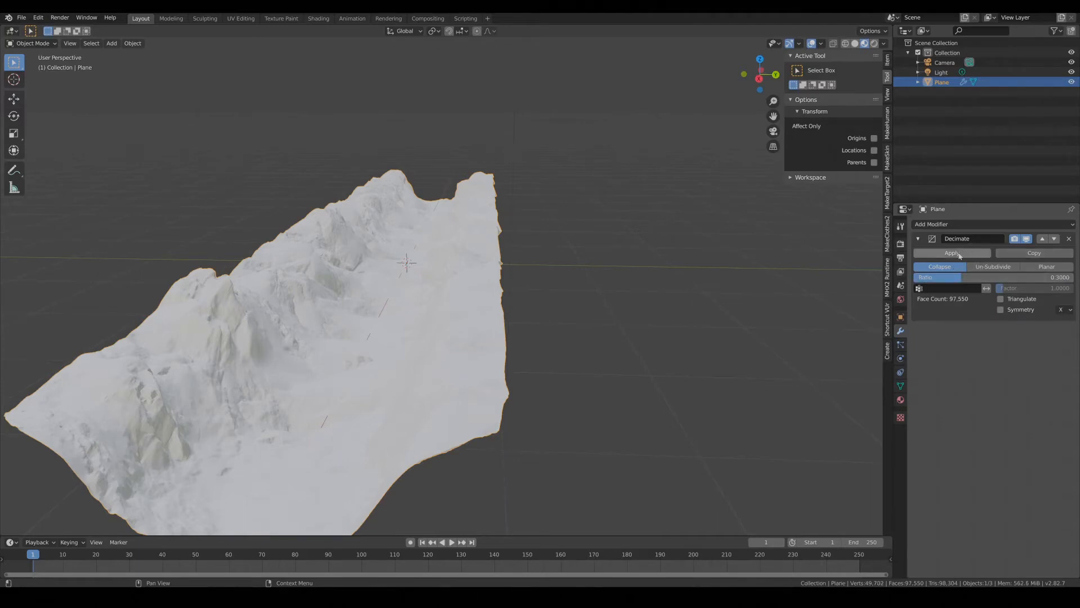
click(920, 257)
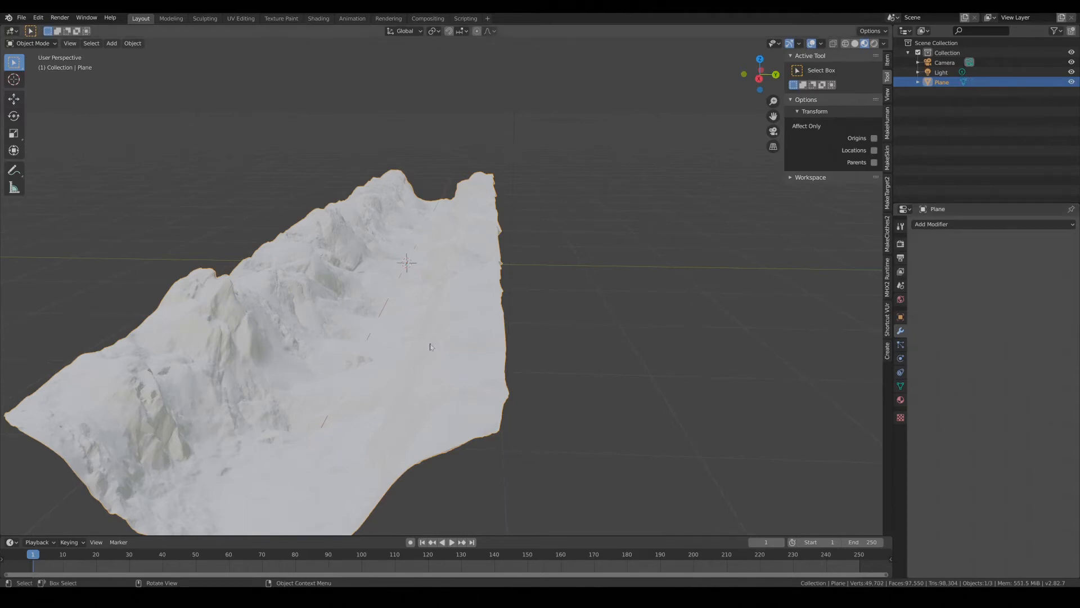
Step: Assign the existing rock2 material to the decimated channel mesh
middle_drag(381, 366, 306, 377)
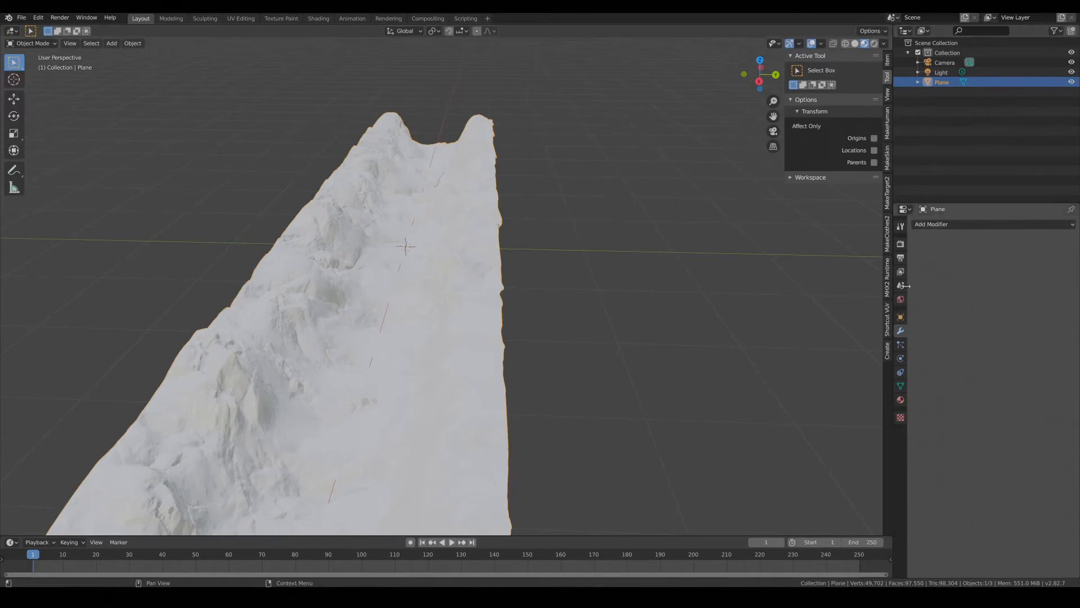
click(900, 399)
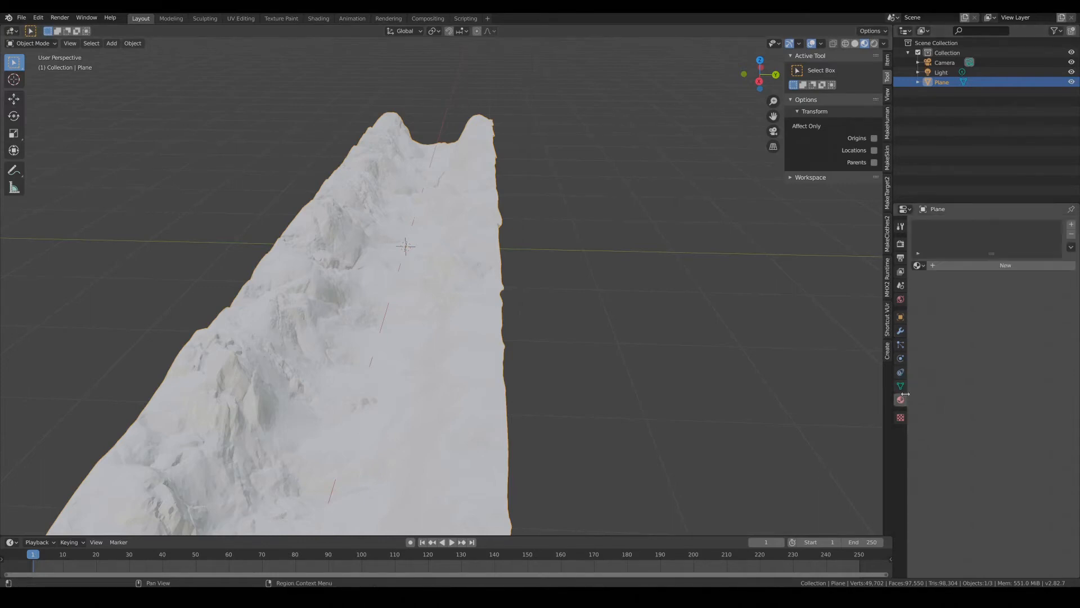
click(917, 265)
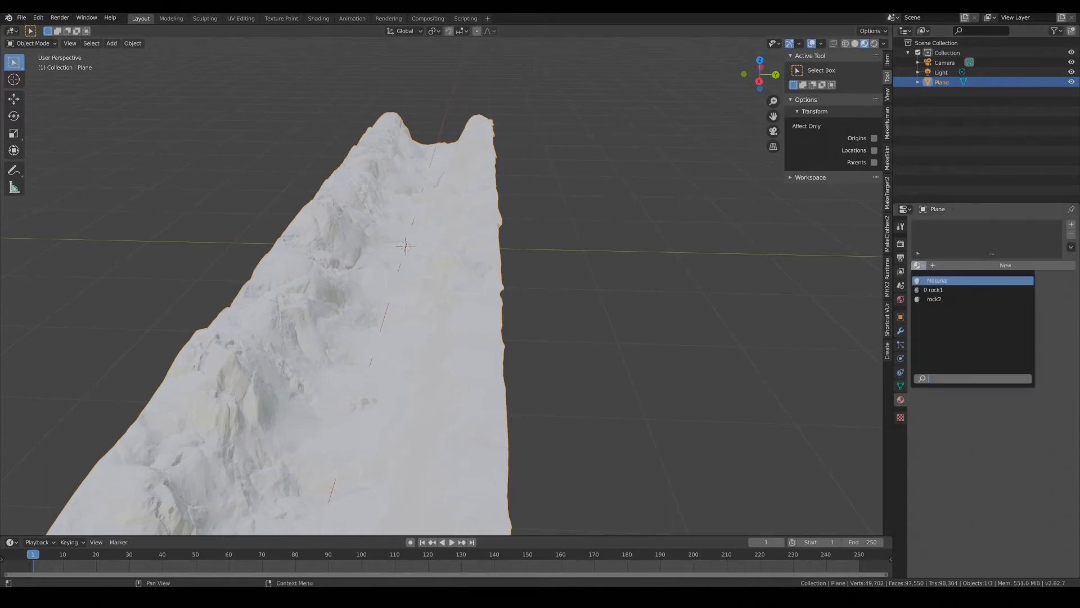
click(930, 299)
middle_drag(461, 307, 387, 312)
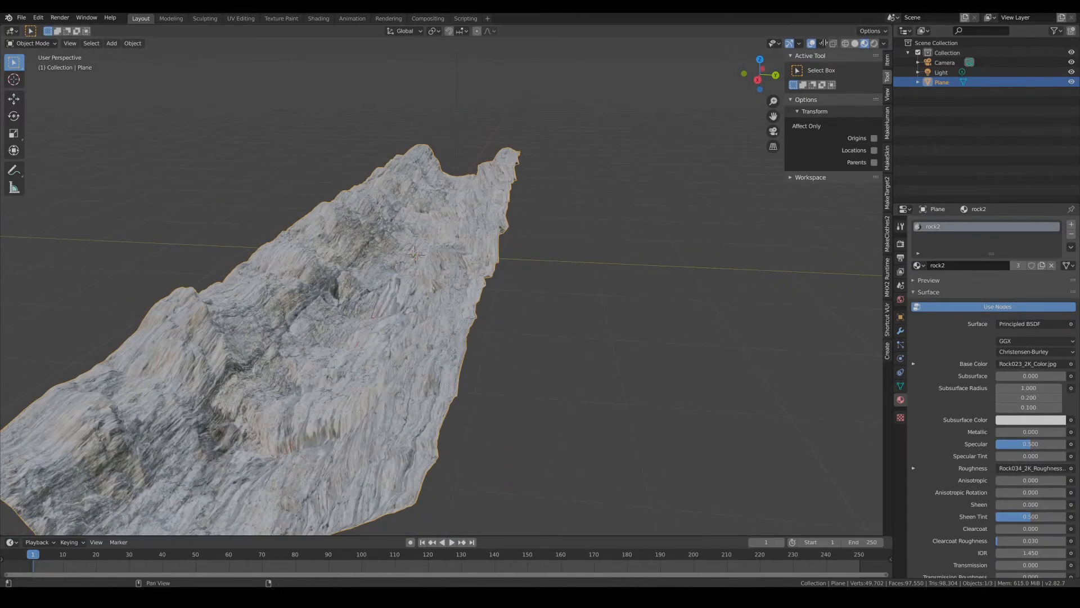
Step: Split the 3D viewport vertically and turn the new area into an Image Editor for viewing the channel's UVs
drag(824, 43, 631, 44)
click(649, 45)
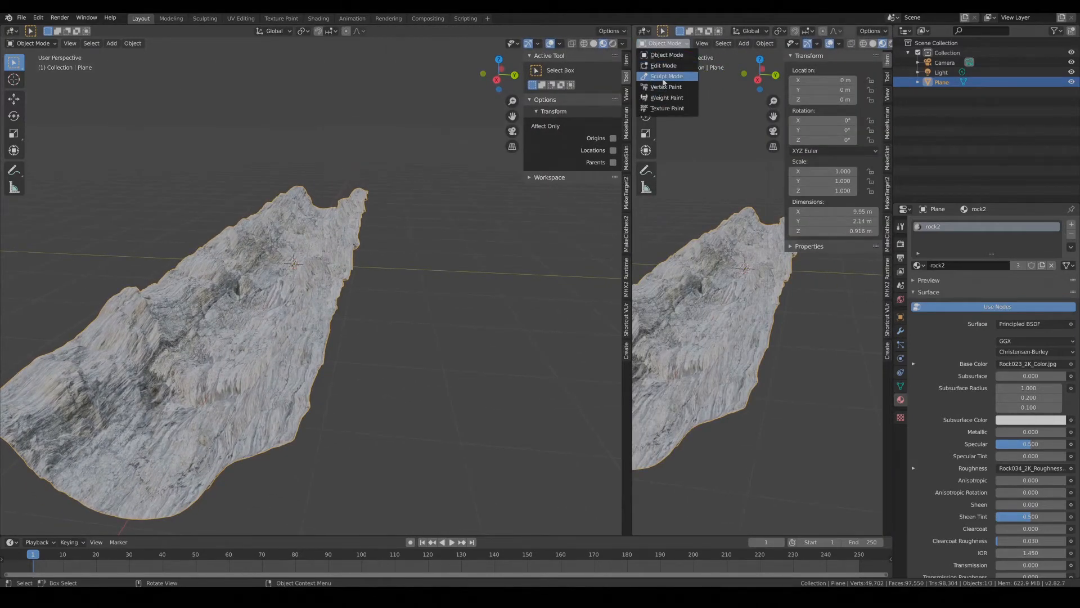
click(703, 123)
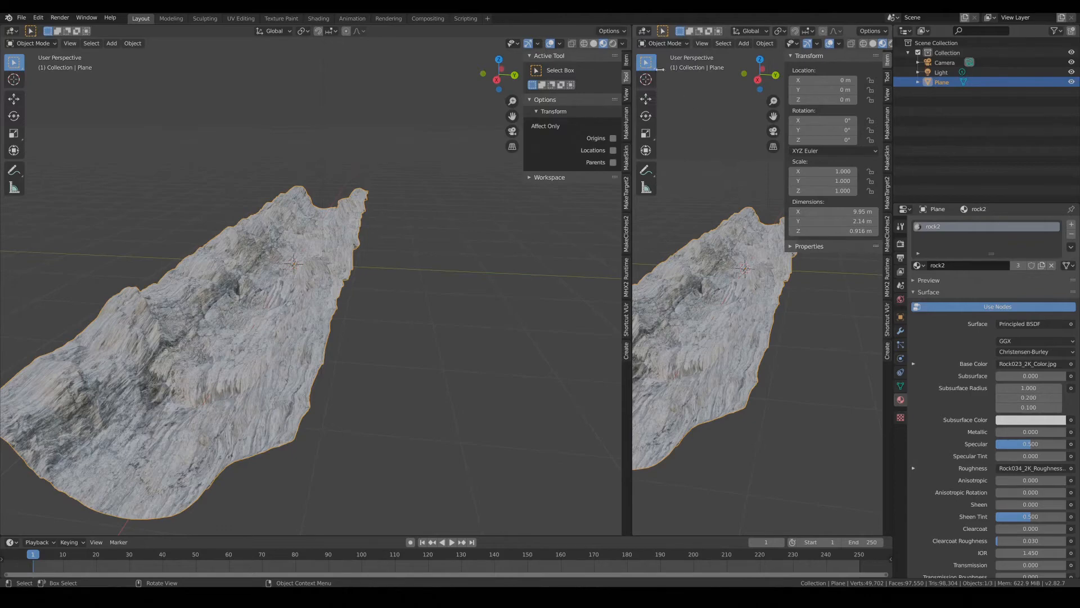
click(645, 32)
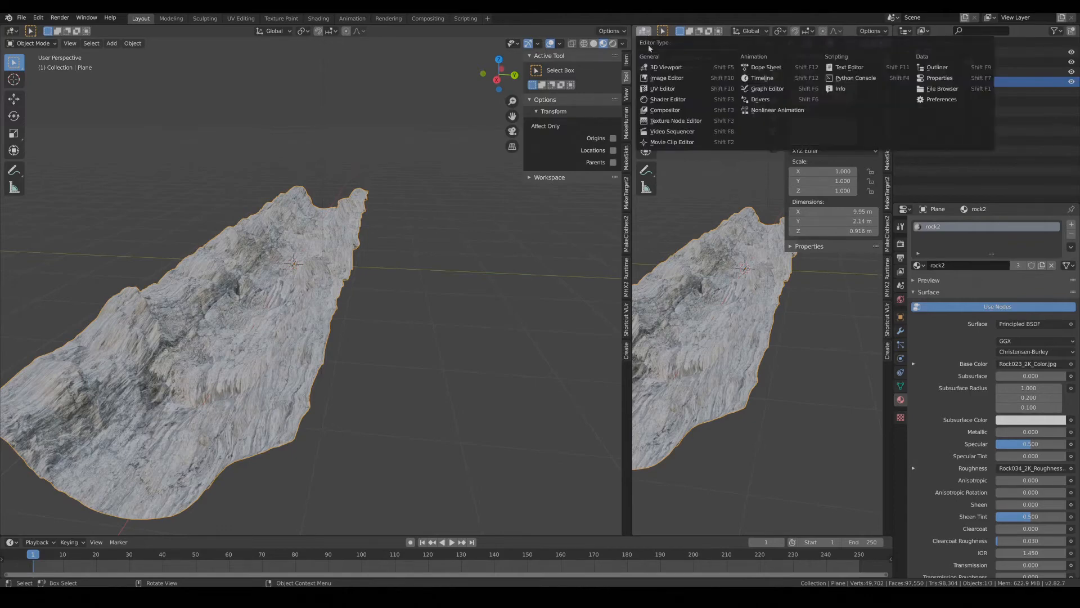
click(667, 78)
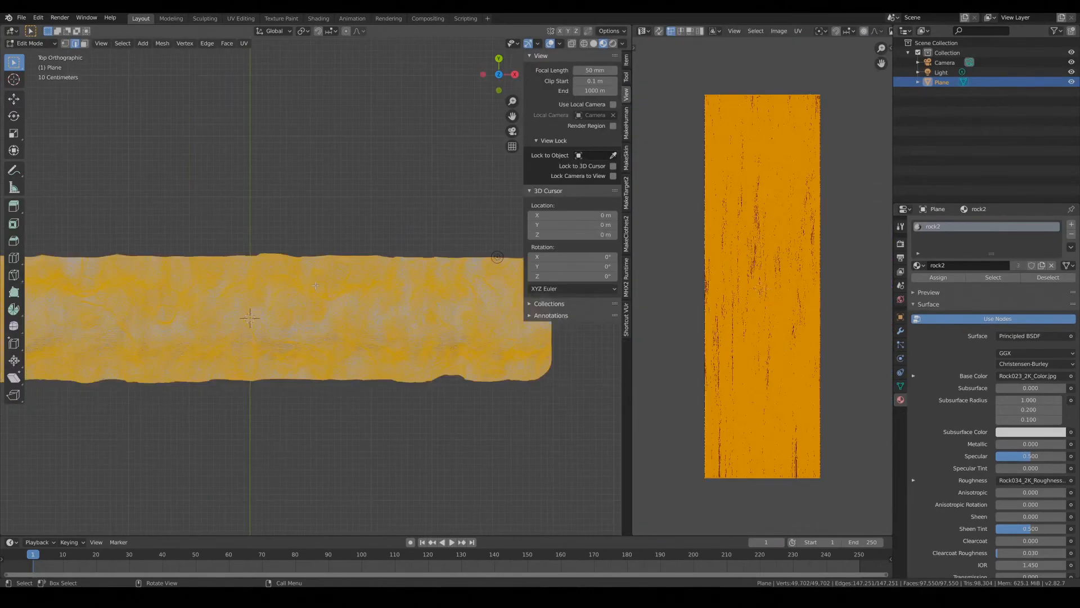
Step: Apply a Cube Projection to the whole channel mesh in top view and check the rock texture in Object Mode
key(u)
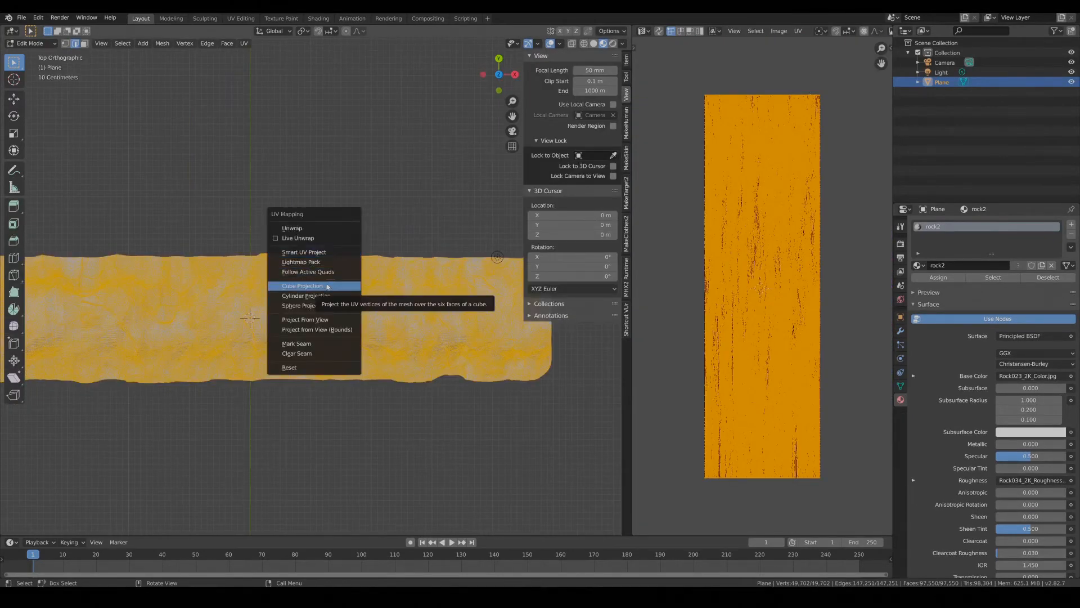
click(326, 283)
scroll(270, 315, up, 6)
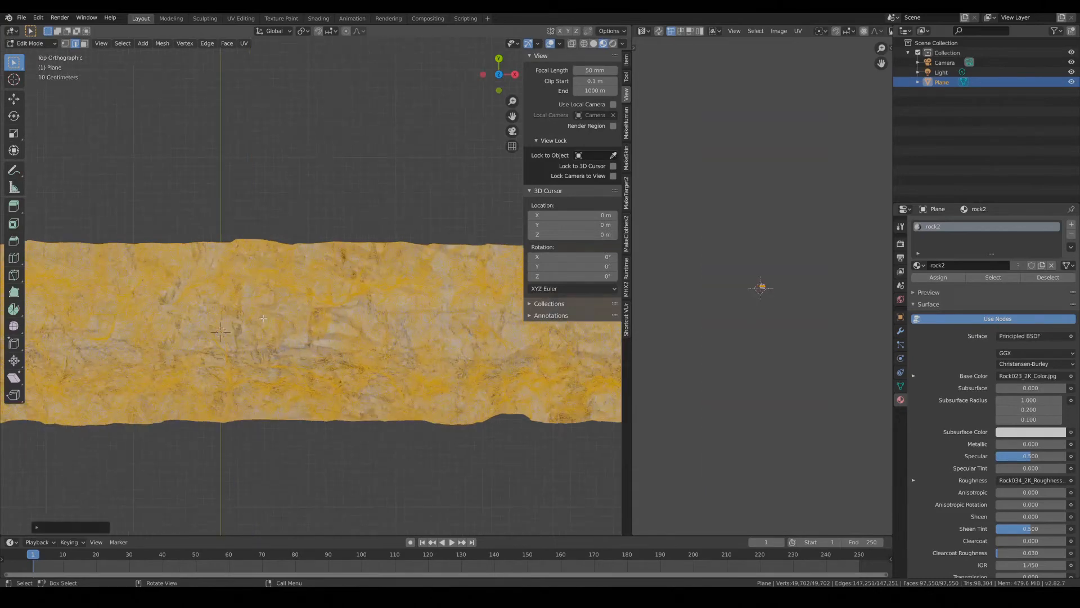
middle_drag(200, 353, 273, 316)
key(Tab)
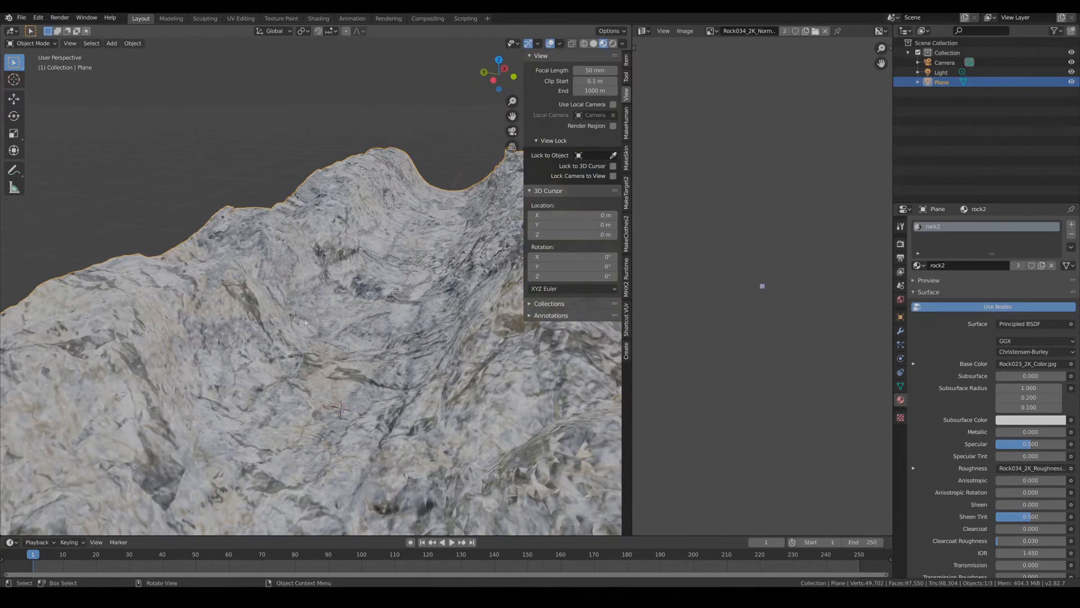
scroll(295, 327, down, 5)
Step: Unwrap the entire channel mesh in Edit Mode
key(Tab)
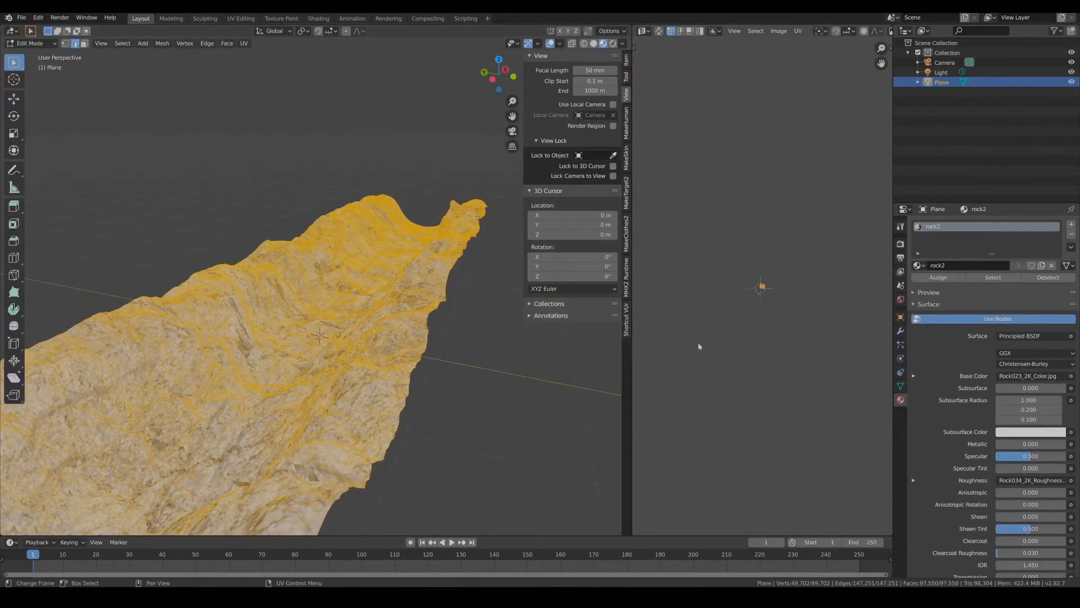
scroll(728, 339, up, 15)
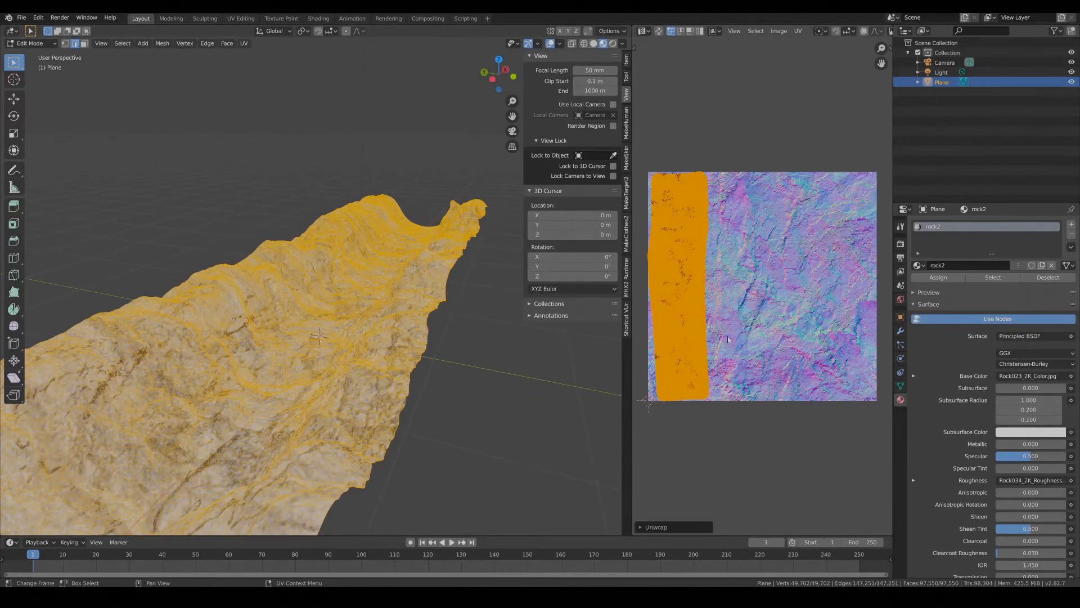
scroll(728, 339, down, 1)
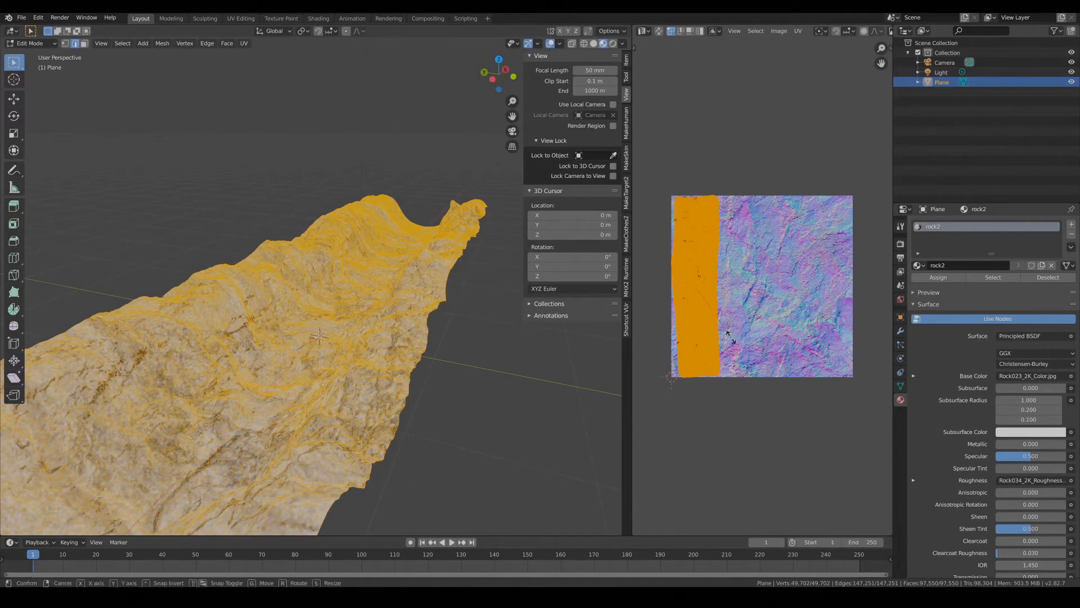
key(s)
key(2)
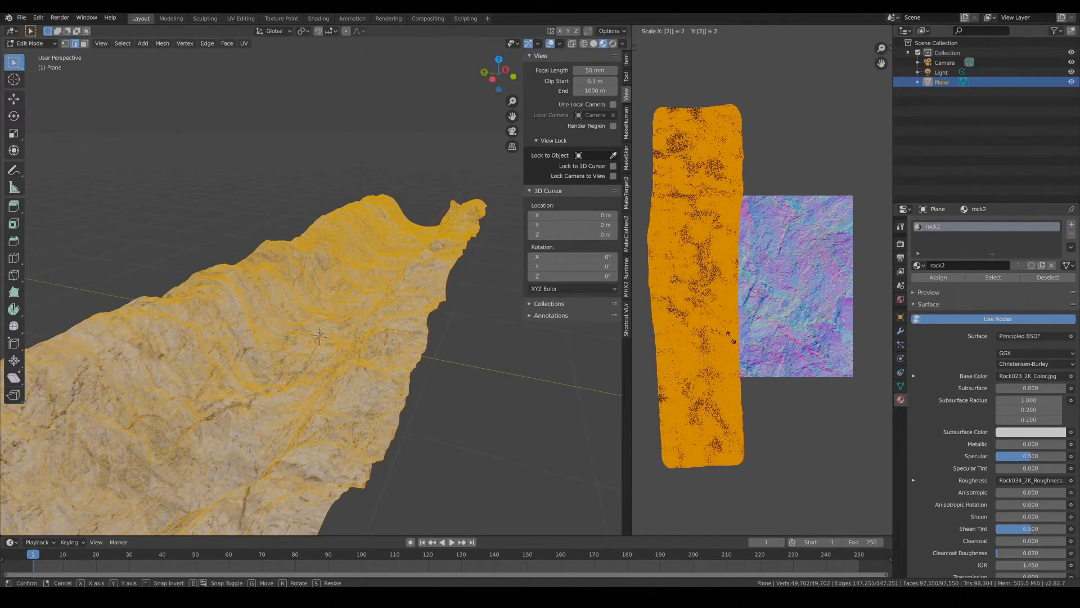
key(3)
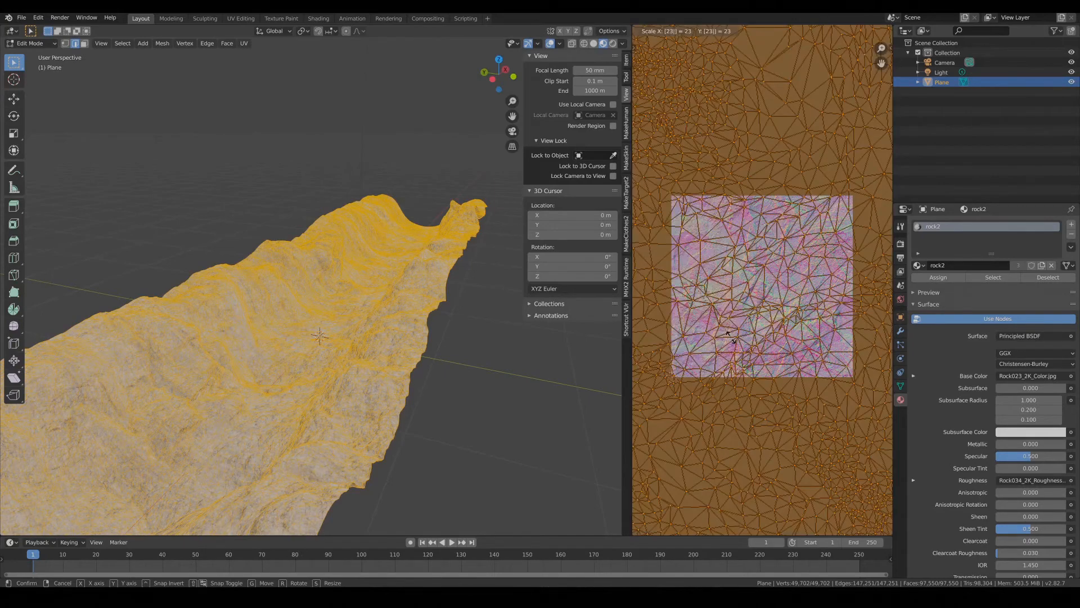
key(Escape)
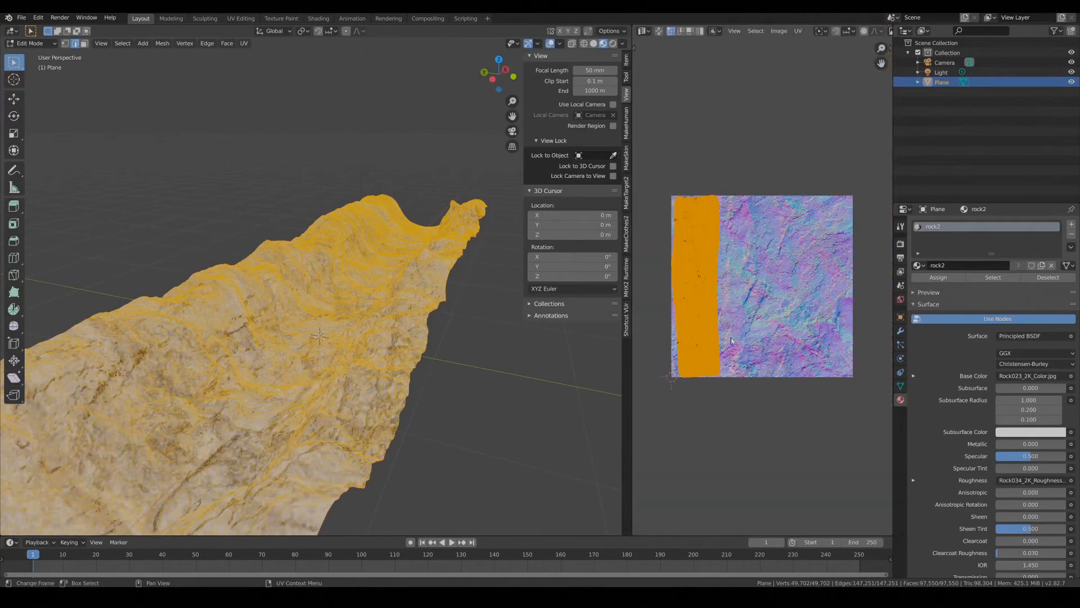
Step: Scale the channel's UV island by 5 and check the rock texture on the mesh in Object Mode
key(s)
key(5)
key(Return)
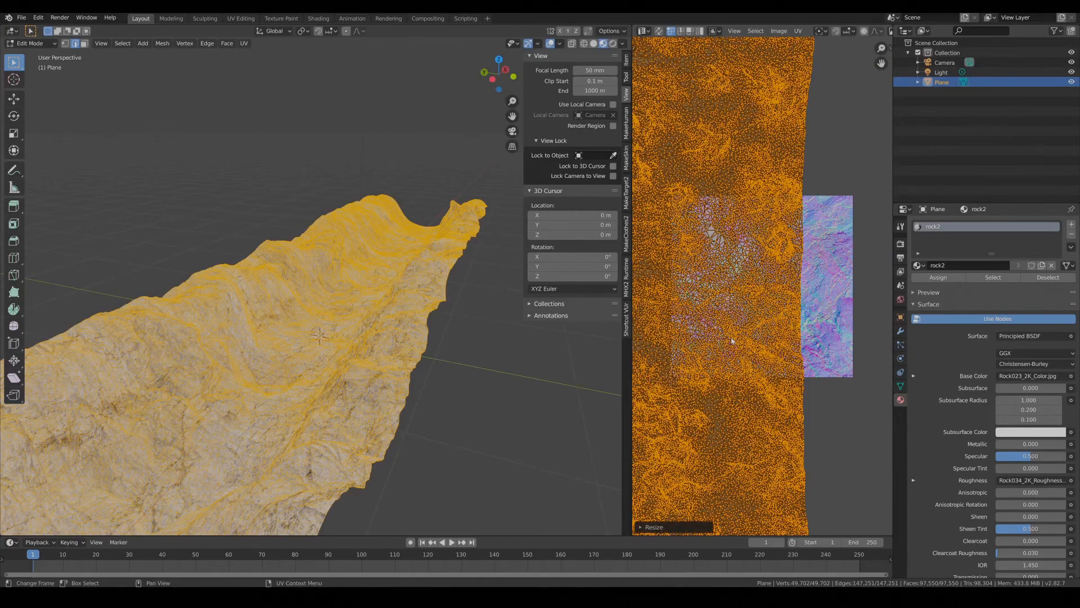
key(Tab)
scroll(315, 397, up, 4)
mouse_move(306, 399)
middle_down()
mouse_move(343, 369)
mouse_move(309, 416)
mouse_move(262, 400)
mouse_move(306, 385)
mouse_move(260, 380)
mouse_move(308, 373)
mouse_move(310, 384)
middle_up()
key(Tab)
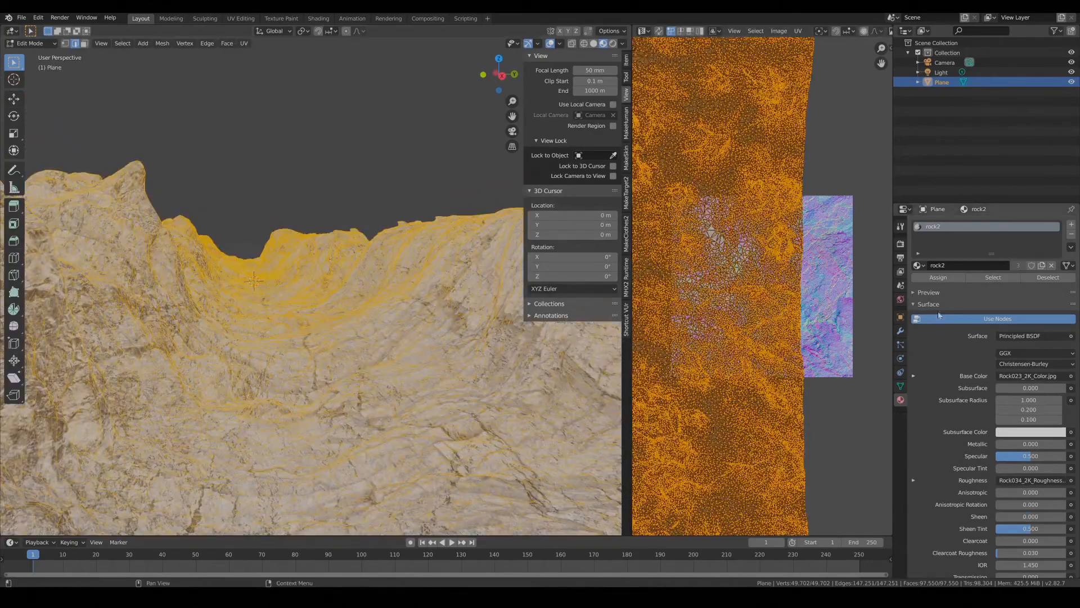
click(280, 164)
middle_drag(281, 164, 235, 329)
key(Tab)
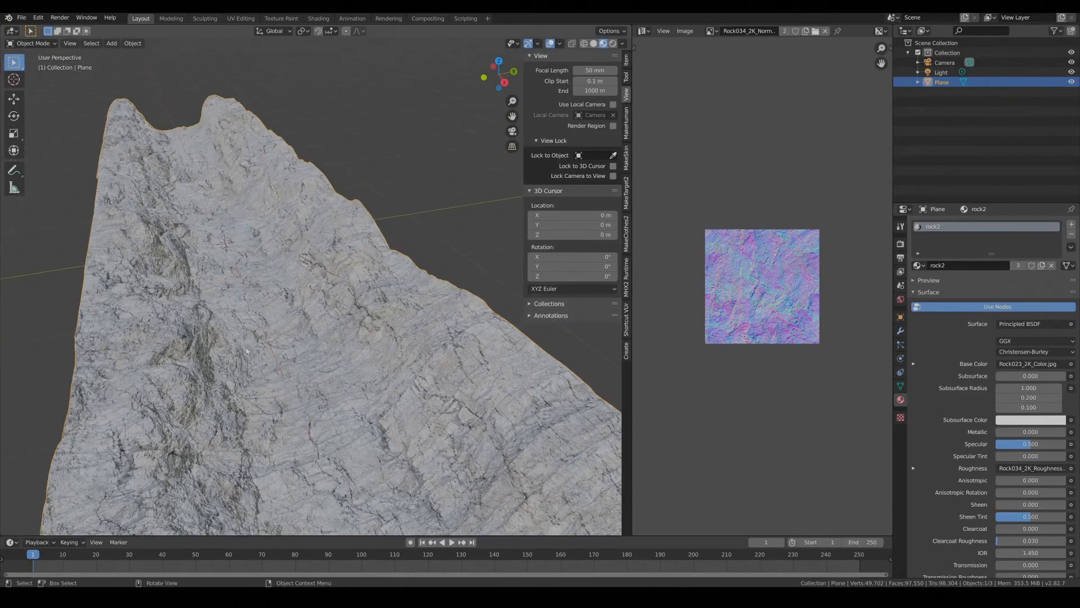
Step: Save the Blender file and set up an FBX export to the Assets rock folder, naming it cliff_c.fbx
key(ctrl+s)
click(21, 17)
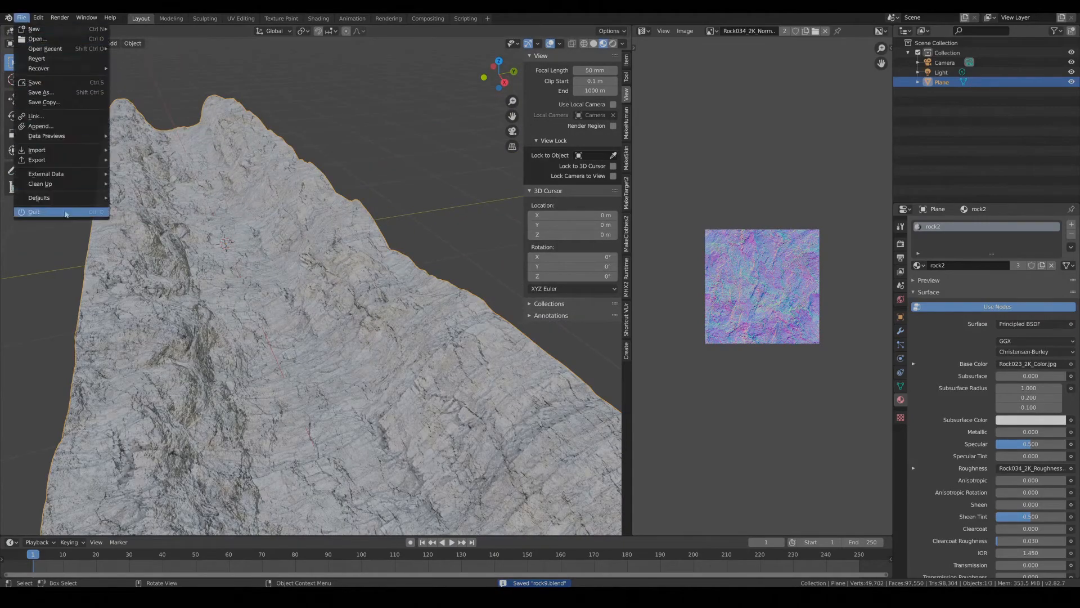
mouse_move(62, 160)
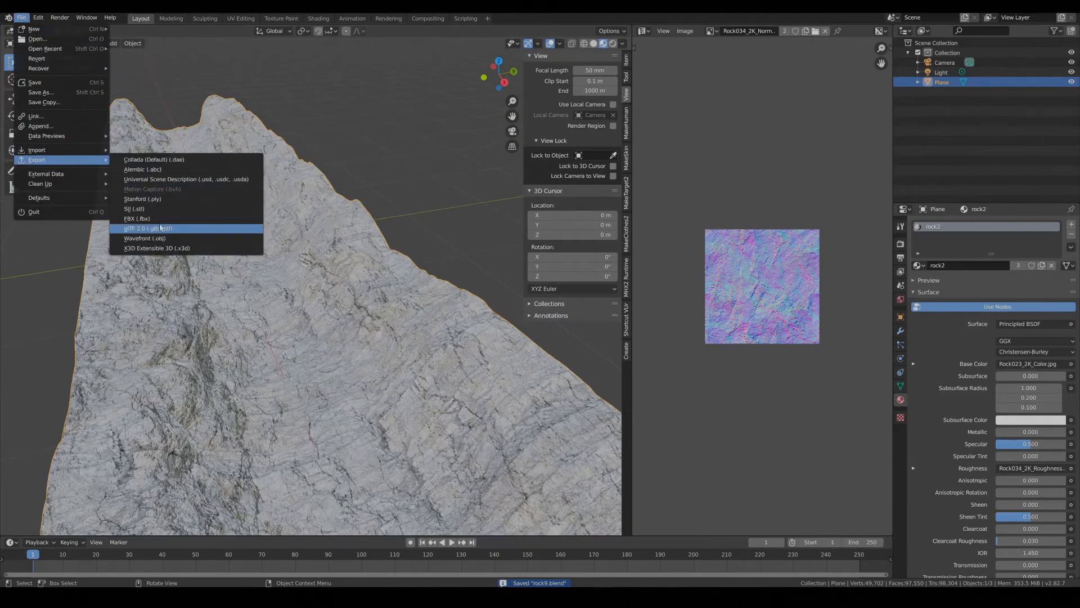
click(138, 218)
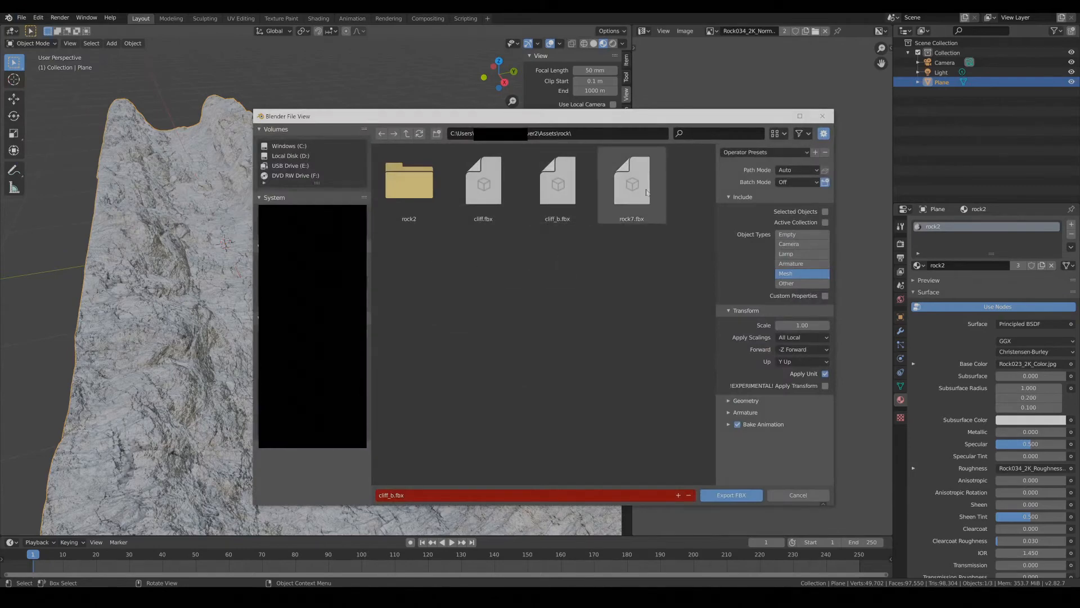
click(639, 208)
click(557, 186)
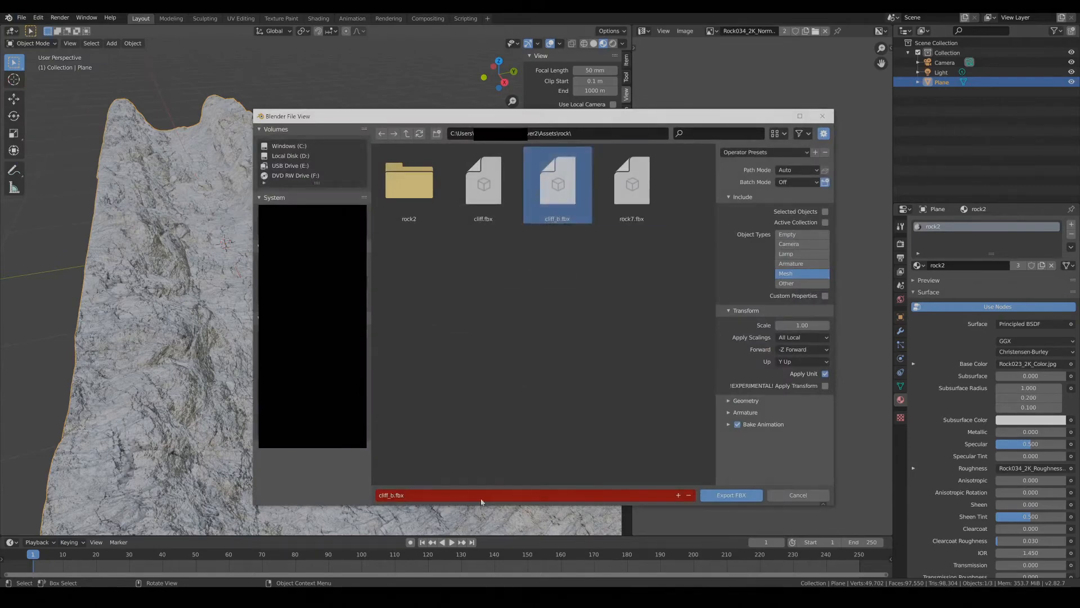
click(394, 493)
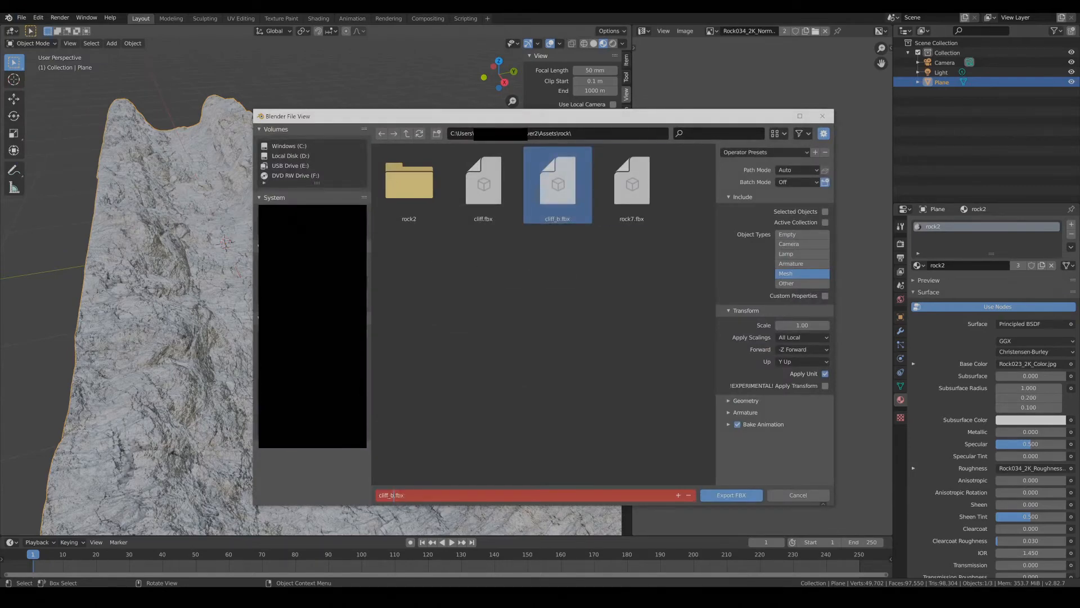
key(BackSpace)
text(c)
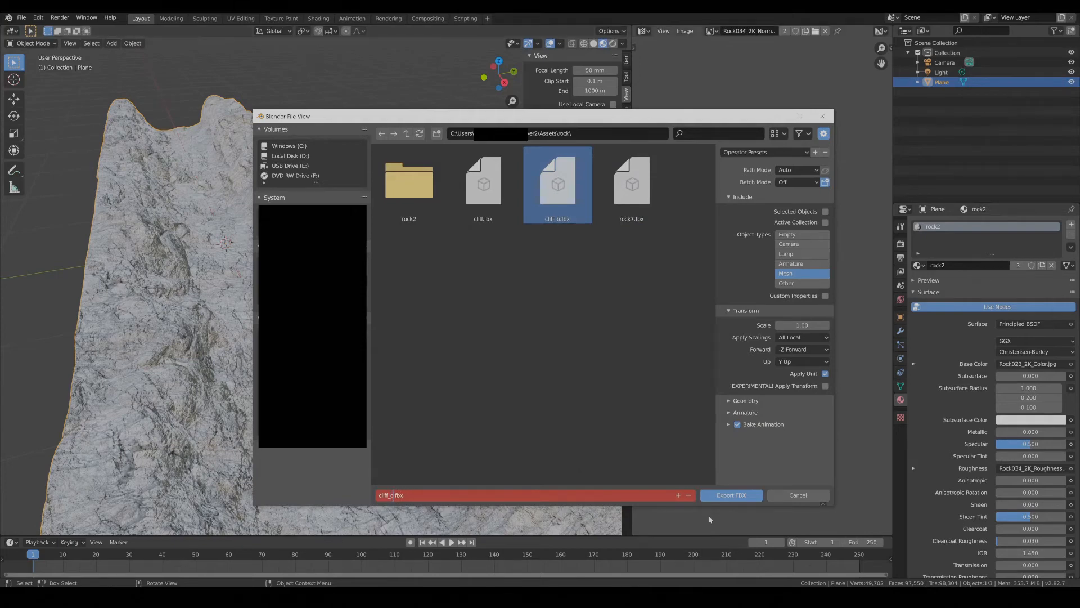
click(732, 499)
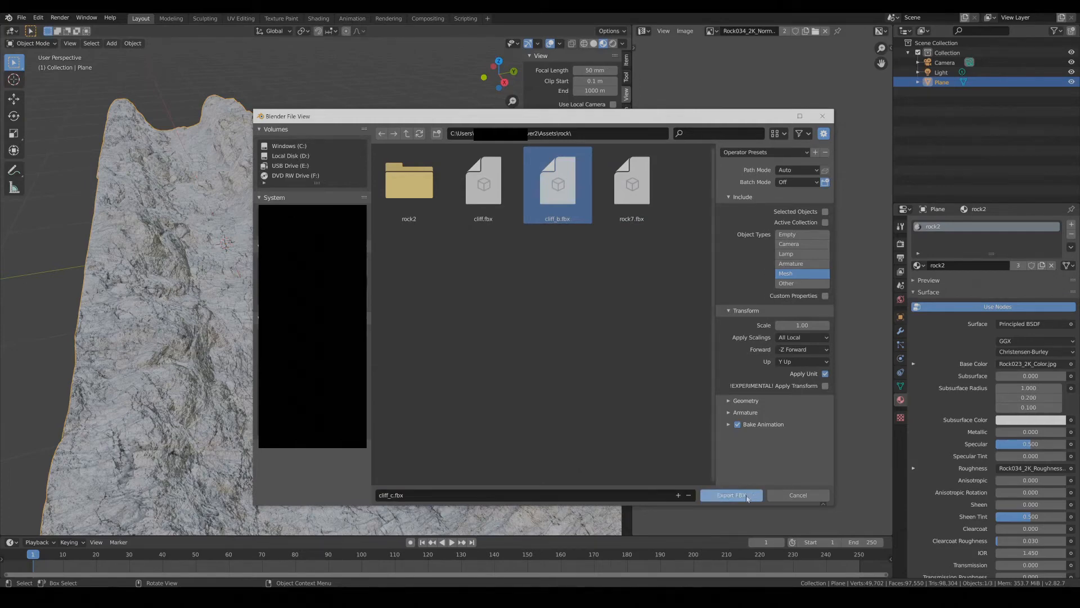
Step: Limit the exported object types to Mesh only and export the FBX file
click(802, 234)
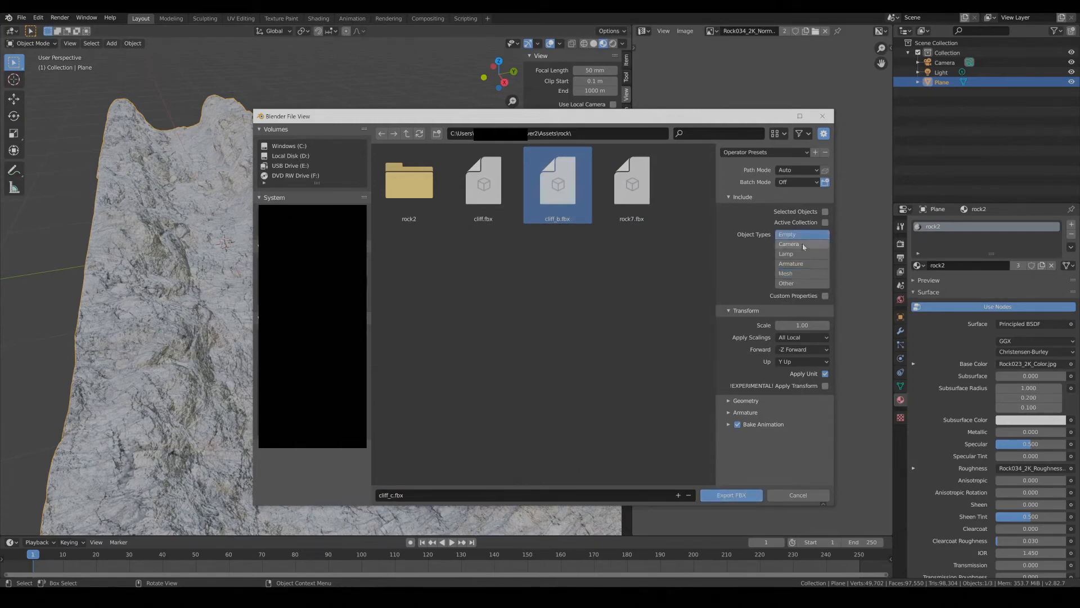
shift+click(802, 234)
shift+click(797, 254)
shift+click(799, 263)
shift+click(800, 273)
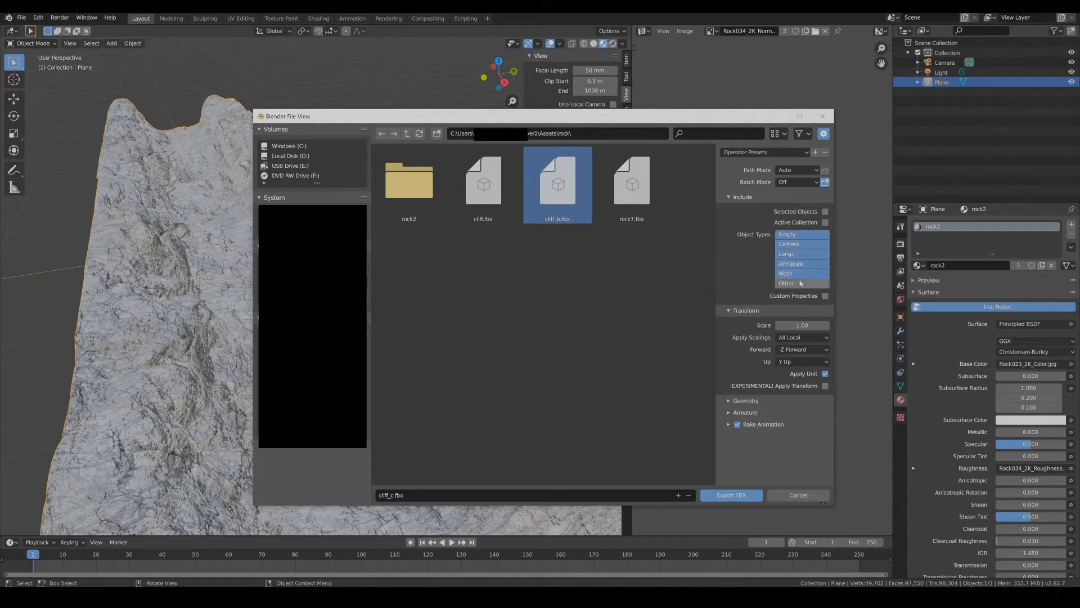
shift+click(801, 283)
shift+click(801, 283)
shift+click(801, 265)
click(799, 265)
click(801, 274)
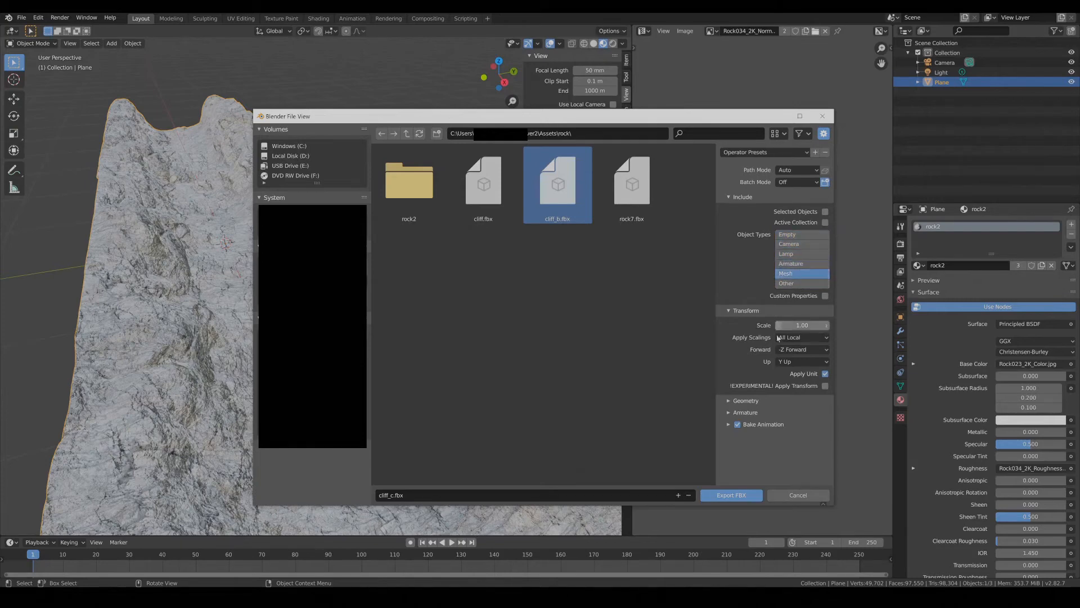
click(741, 496)
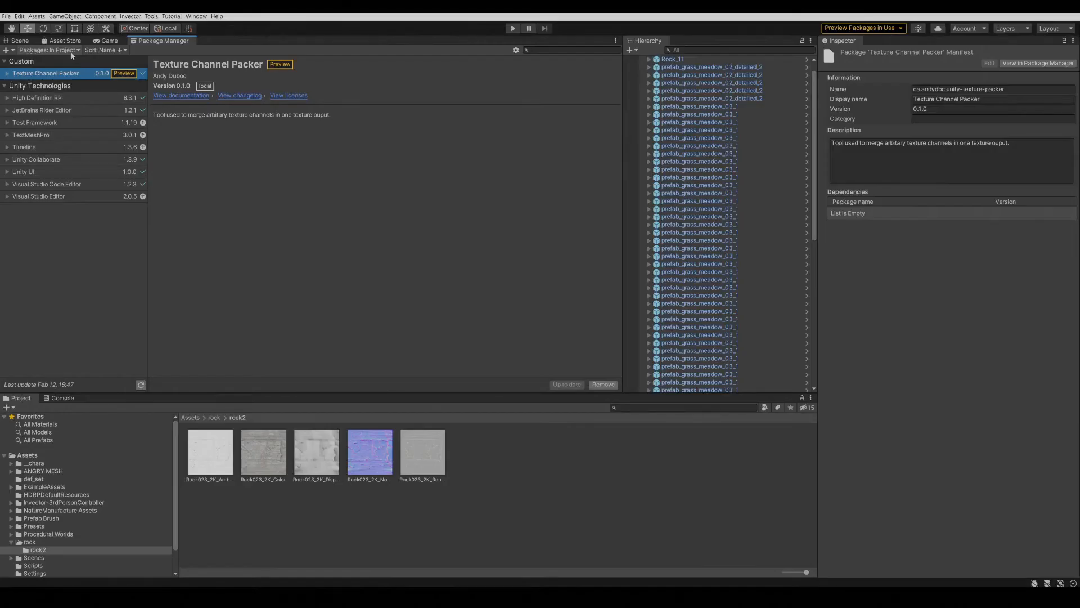
Step: Switch to Unity and try to add the package.json from unity-texture-packer-master as a package from disk
click(79, 50)
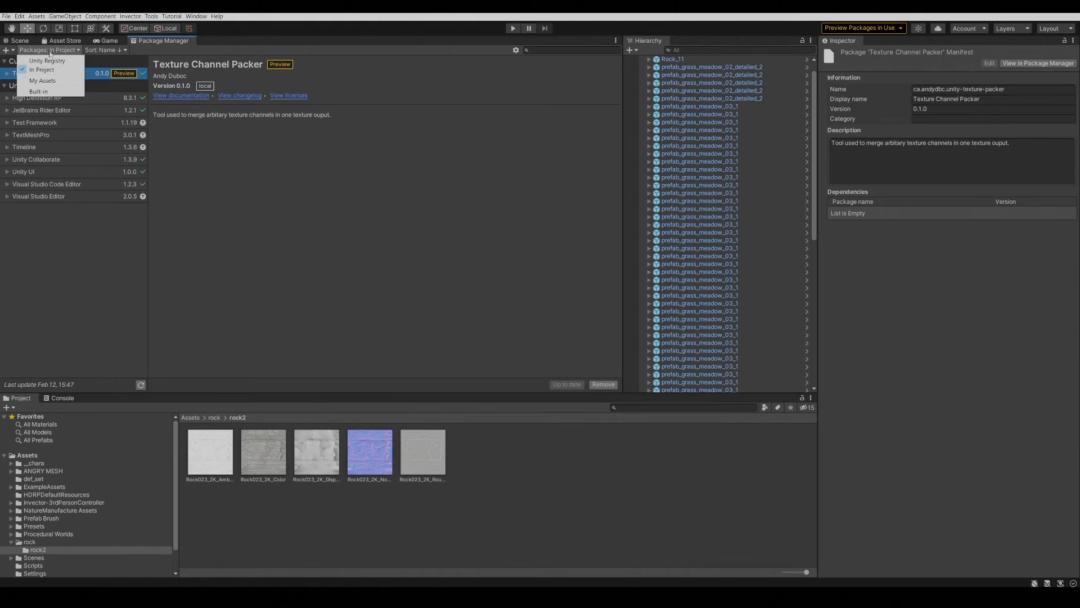
click(13, 53)
click(9, 50)
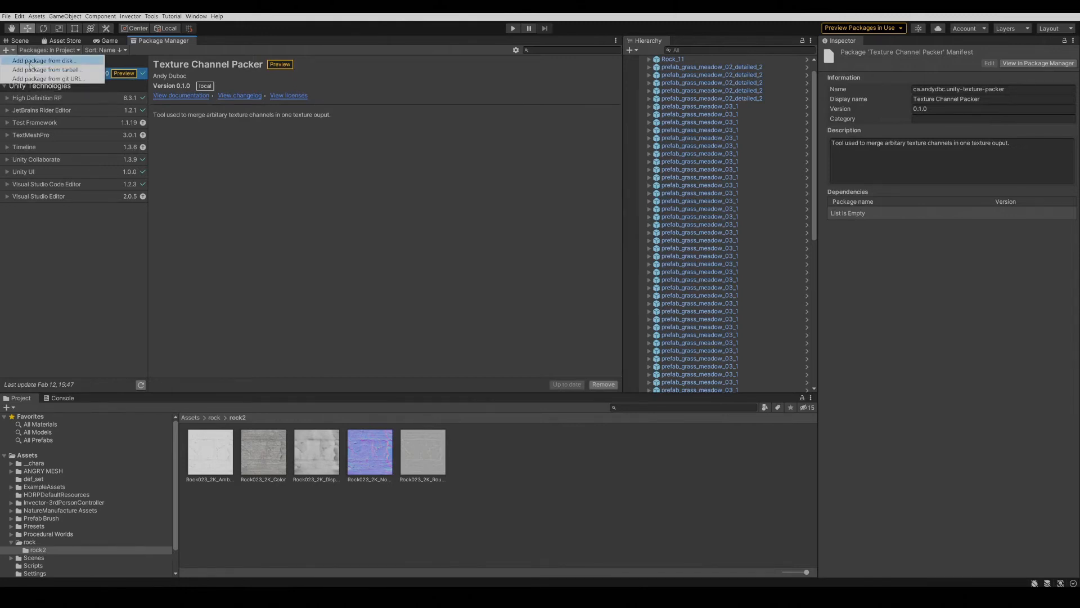
click(30, 61)
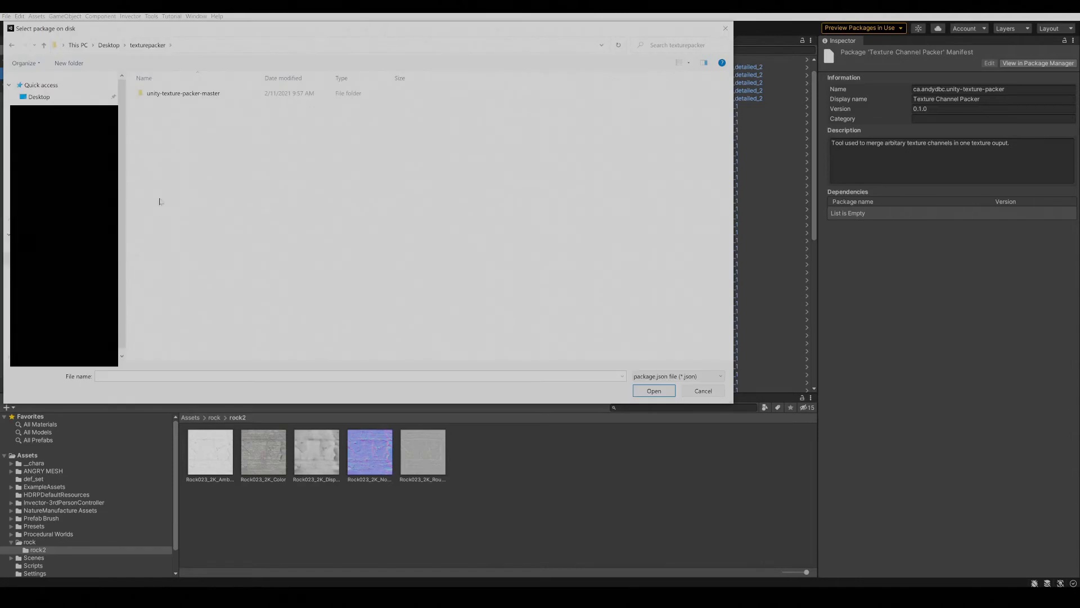
double_click(179, 96)
double_click(179, 96)
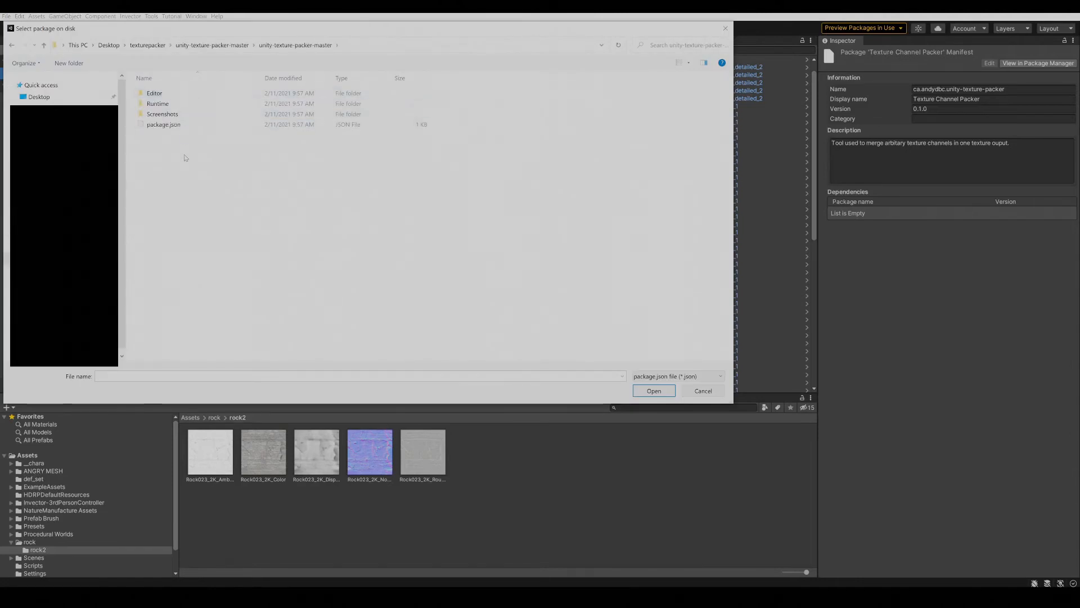
click(172, 126)
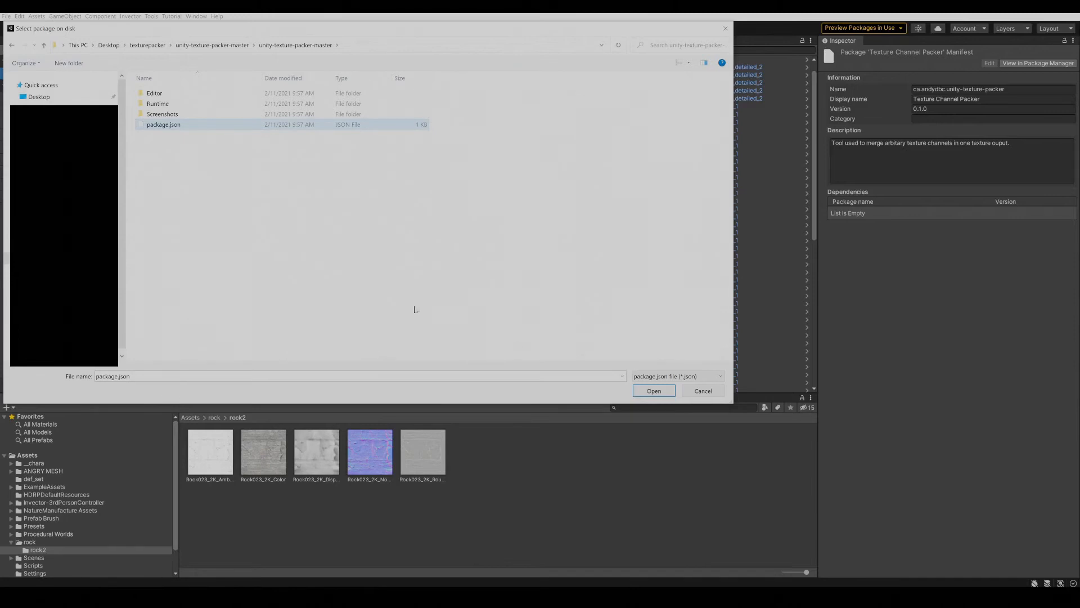
click(704, 391)
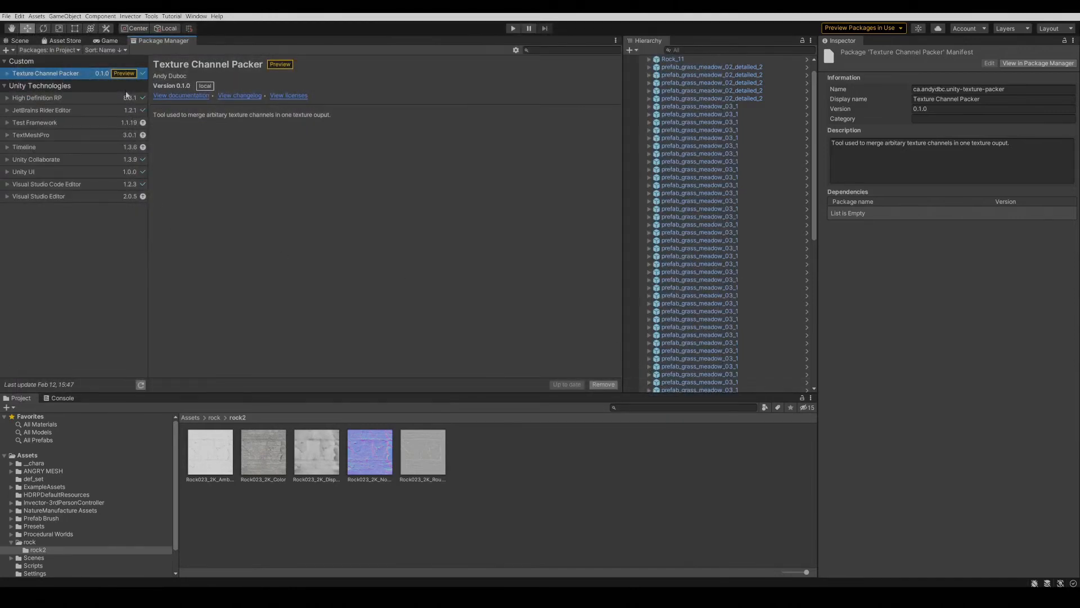
Step: Return to the scene view and open the Channel Packer tool
click(20, 41)
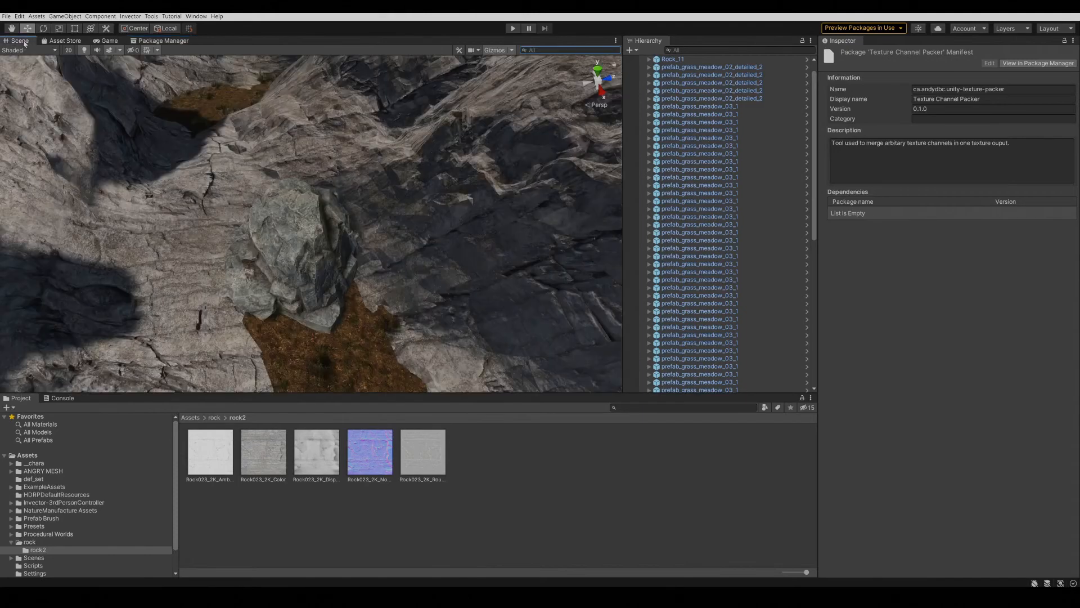
right_click(493, 471)
mouse_move(512, 258)
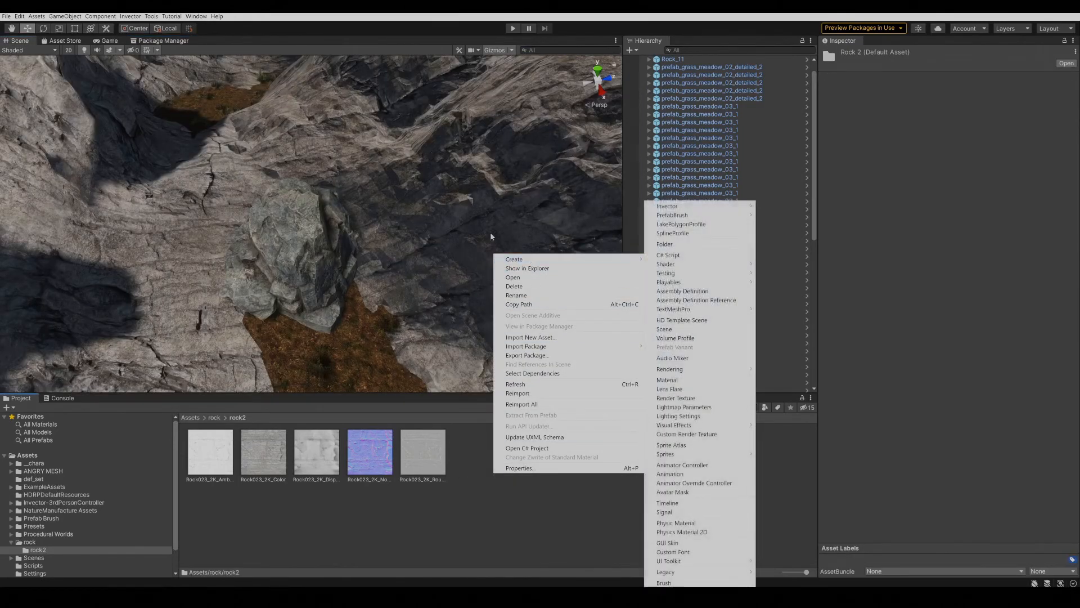
click(195, 16)
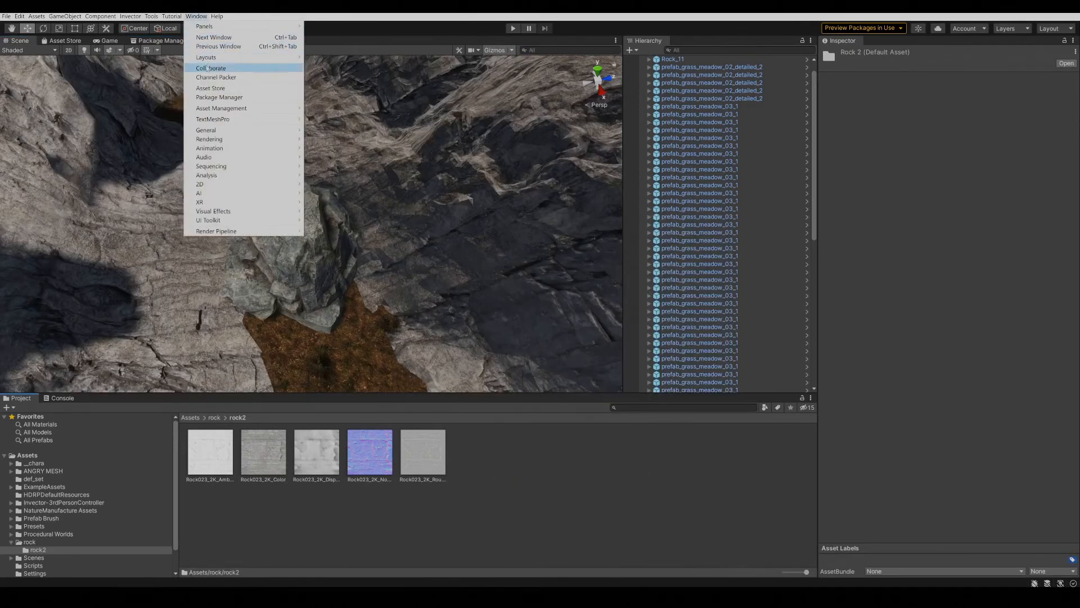
click(209, 77)
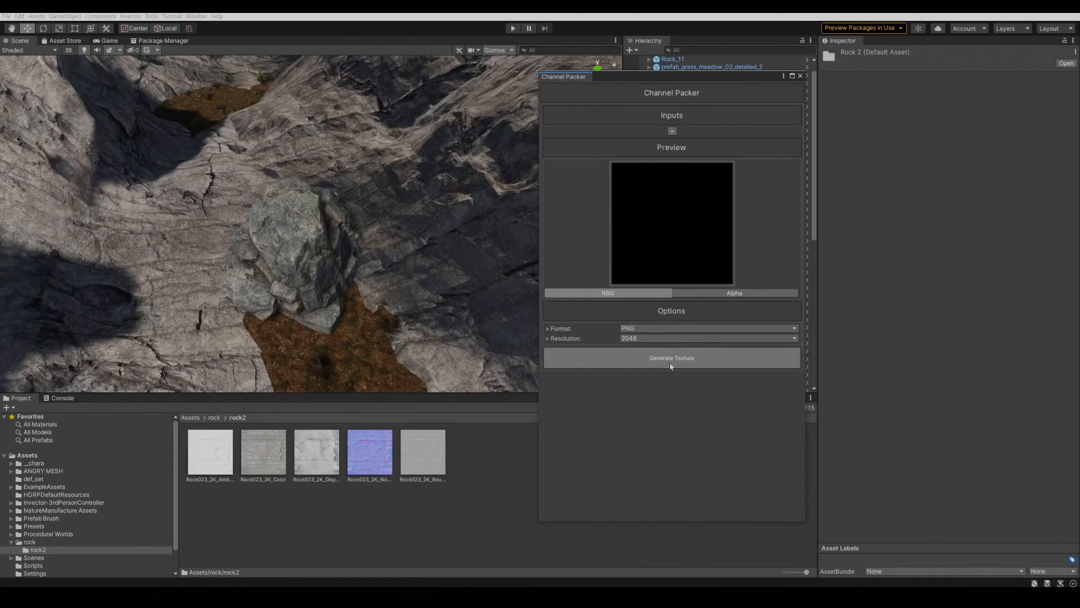
Step: Add a packer input that feeds the ambient occlusion texture's Green channel into Green, without inversion
click(672, 131)
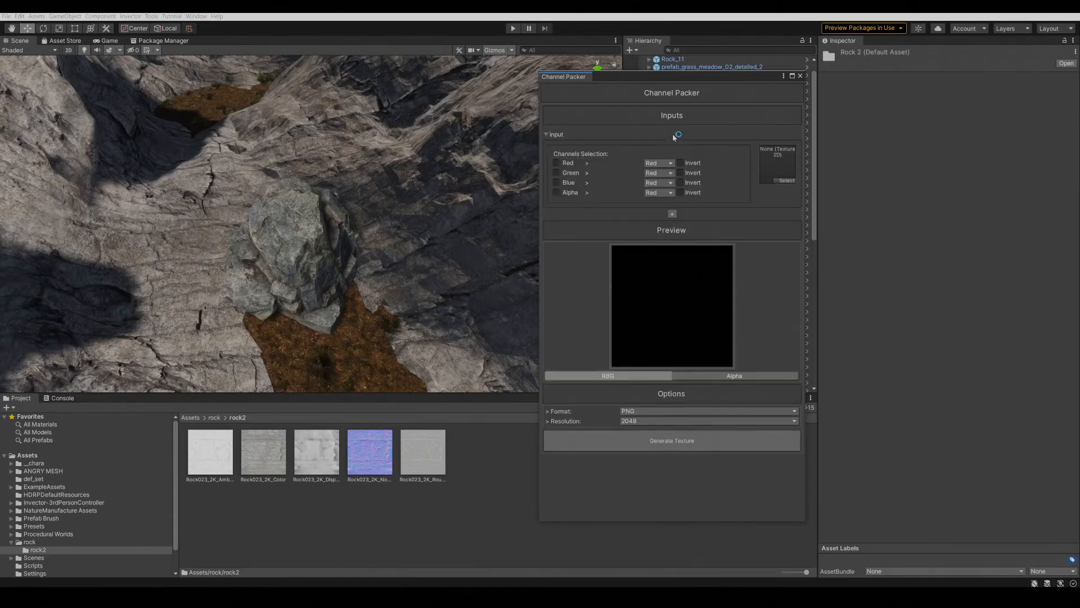
click(556, 172)
click(681, 173)
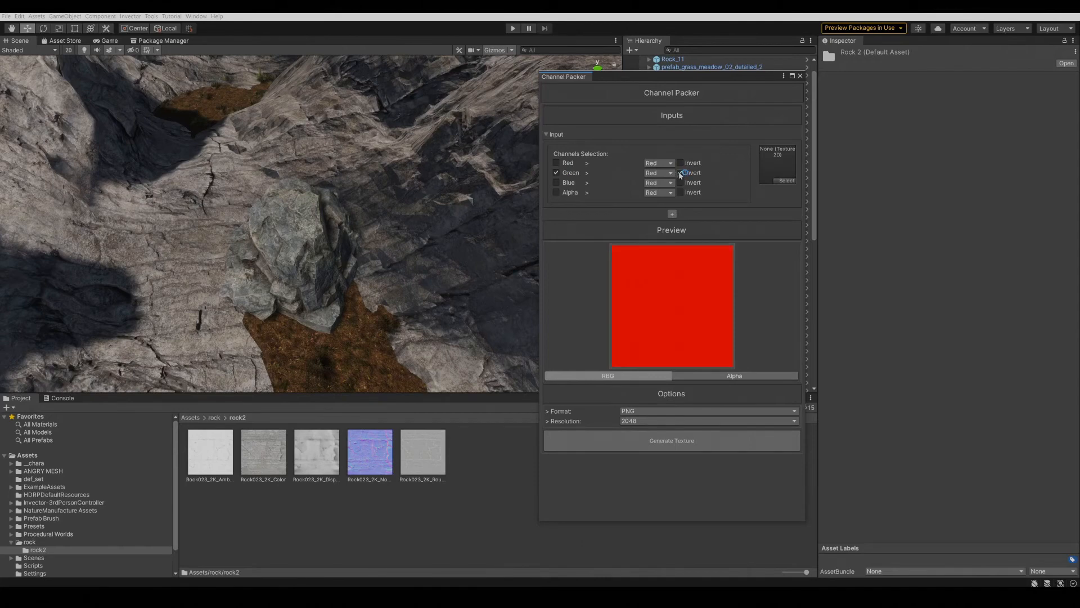
click(681, 173)
click(658, 172)
click(660, 188)
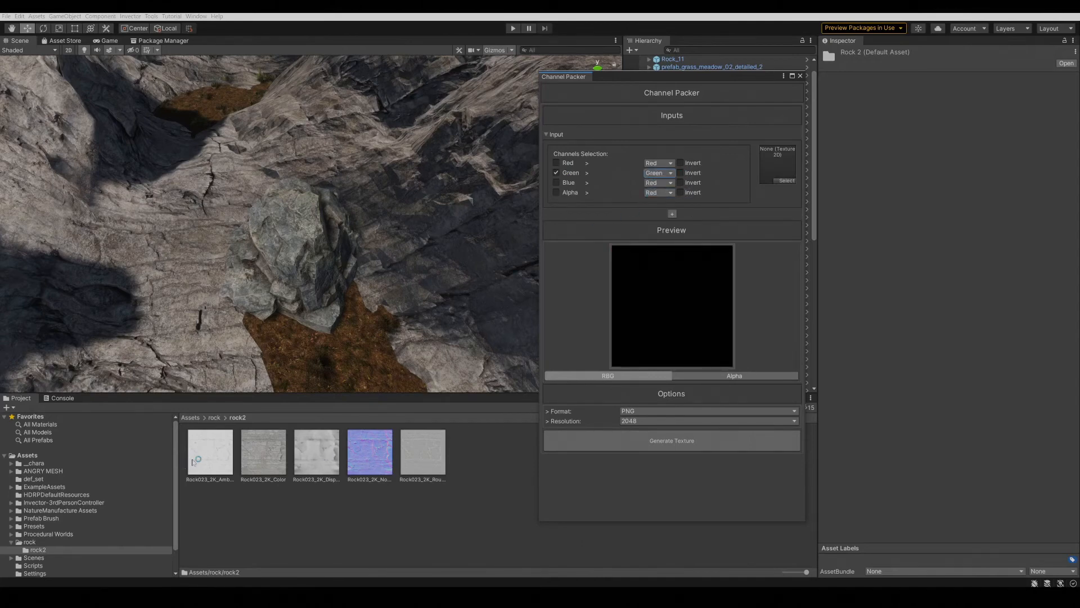
drag(210, 452, 772, 174)
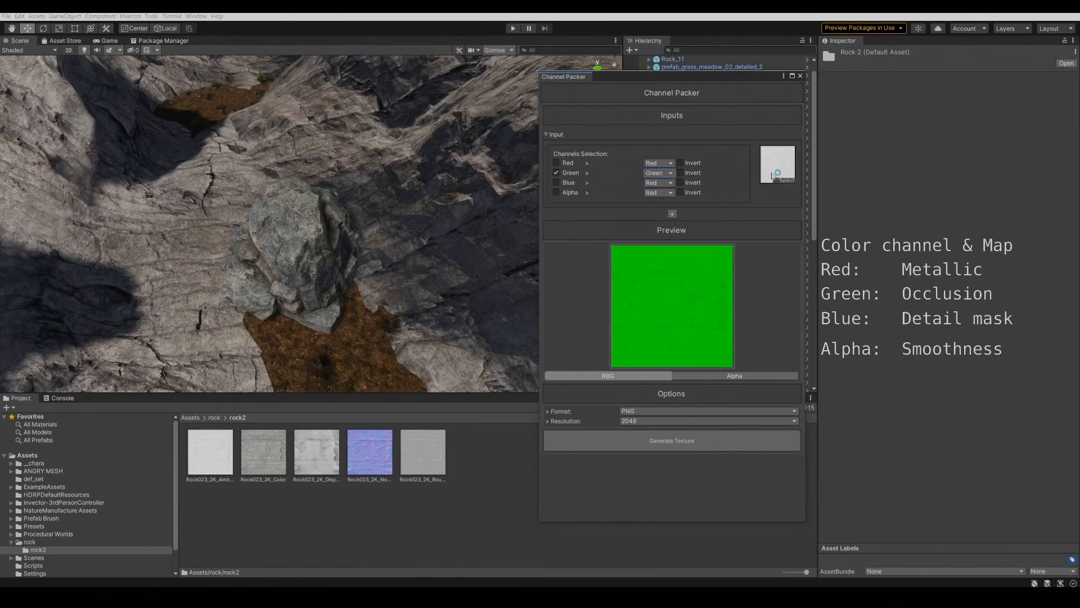
Step: Add a second packer input that feeds the Rock023 displacement texture's Blue channel into Blue
click(672, 214)
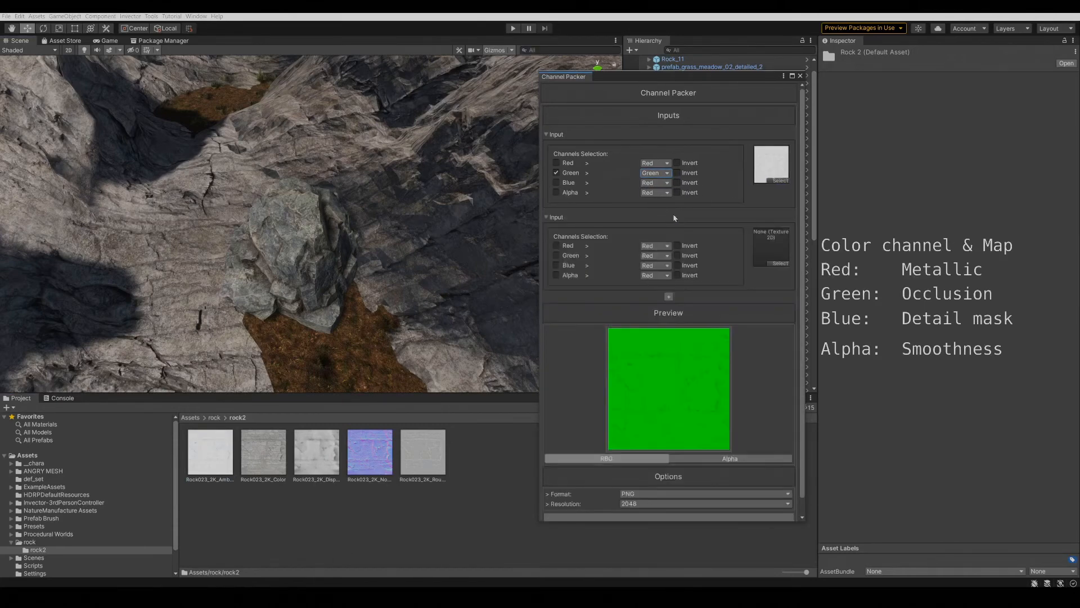
click(557, 265)
click(656, 265)
click(664, 295)
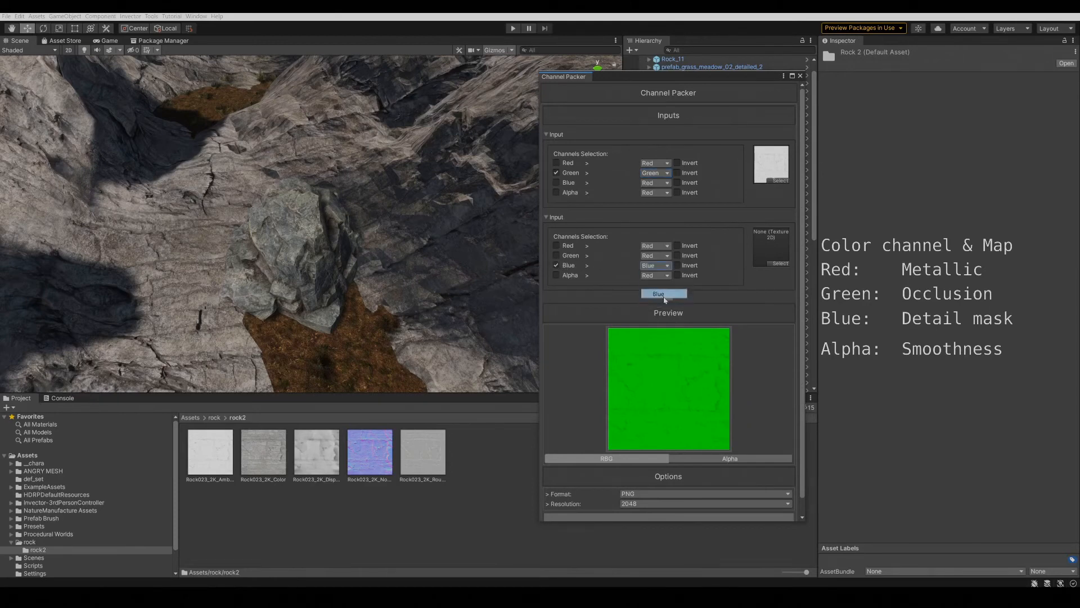
drag(318, 469, 725, 325)
drag(767, 251, 766, 251)
Step: Add a third packer input that feeds the Rock023 roughness texture's Alpha channel into Alpha
click(669, 296)
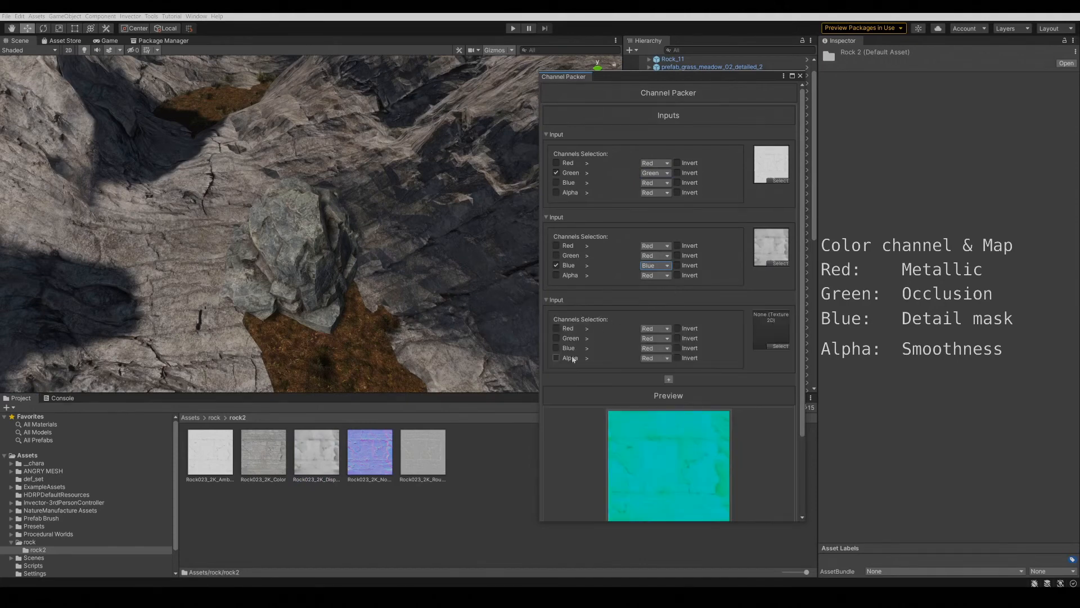
click(644, 359)
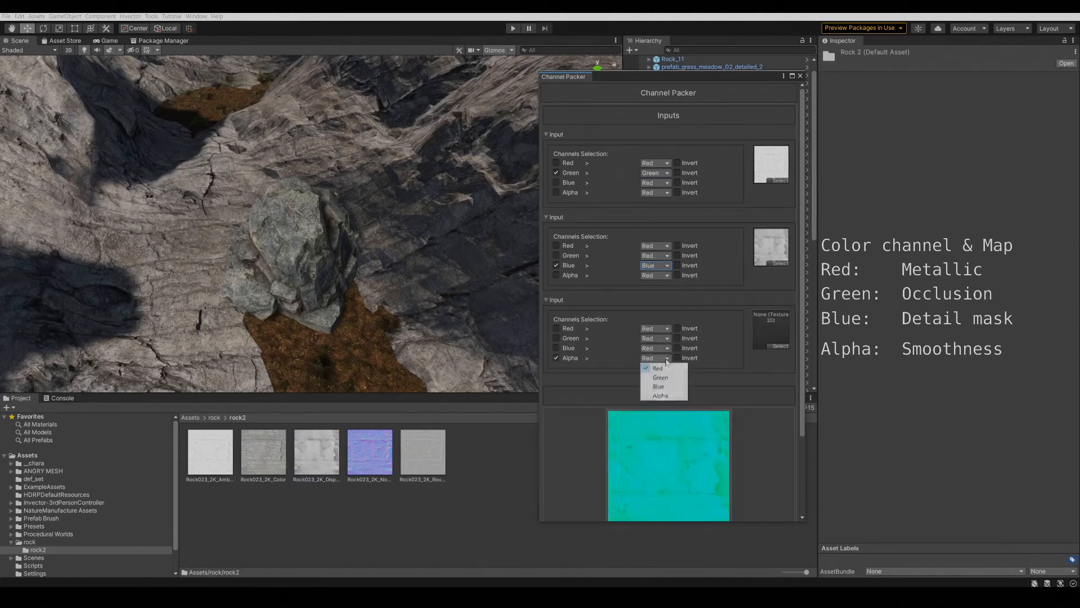
click(654, 397)
drag(418, 470, 771, 332)
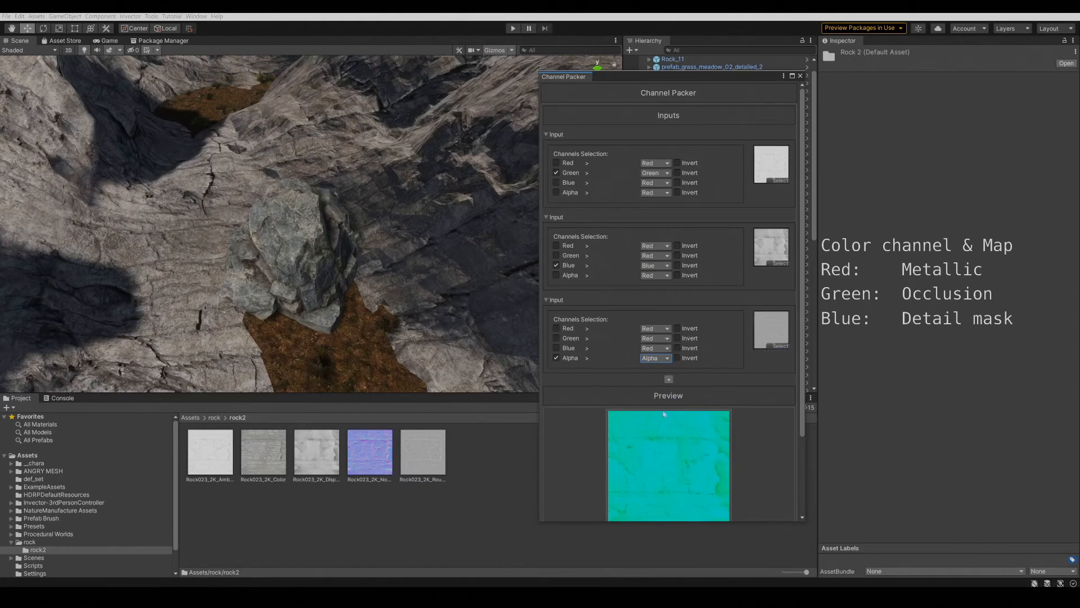
Step: Generate the packed 2048 PNG texture, save it as t_Rock_23.png in the rock2 folder and close the packer
scroll(583, 427, down, 4)
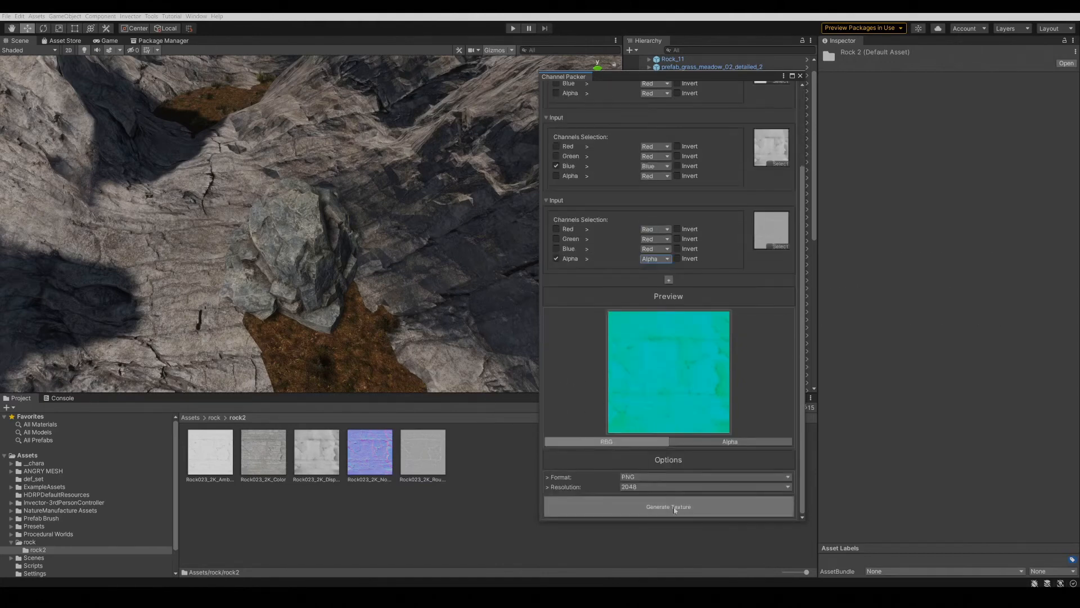
click(677, 508)
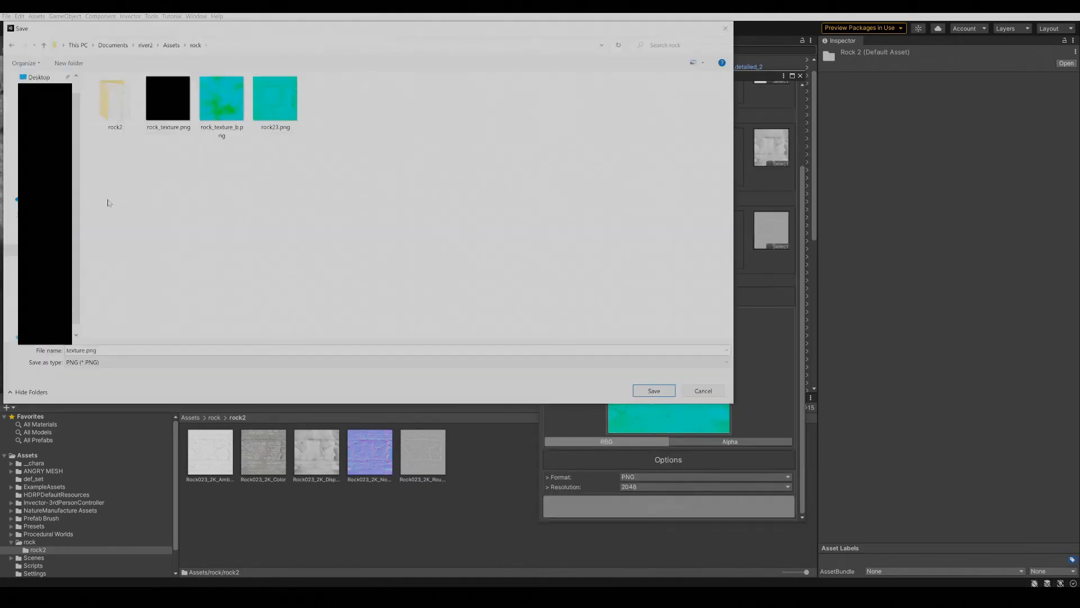
double_click(114, 107)
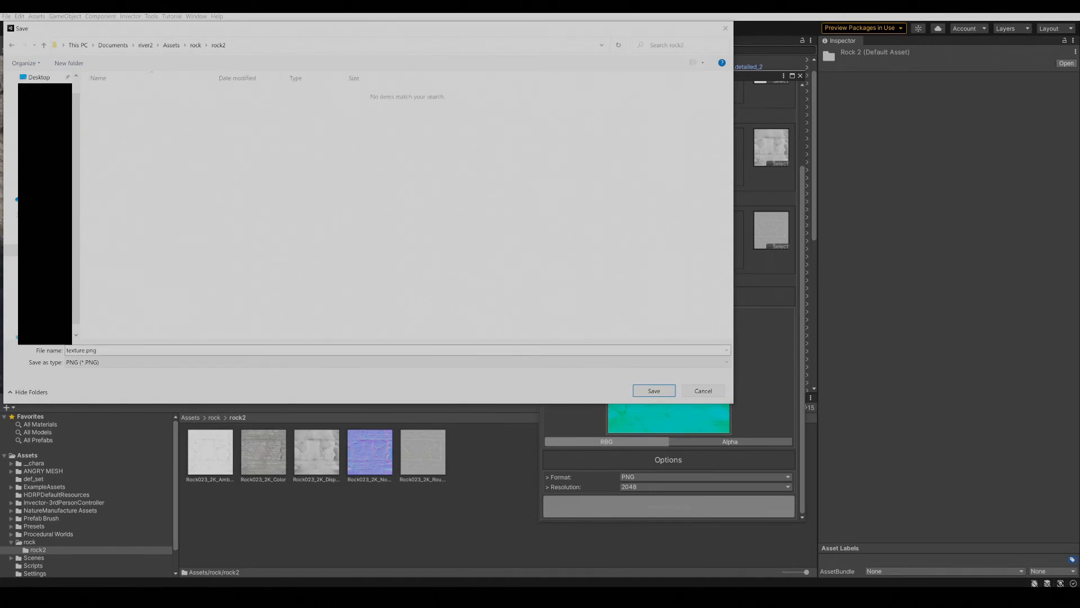
click(81, 350)
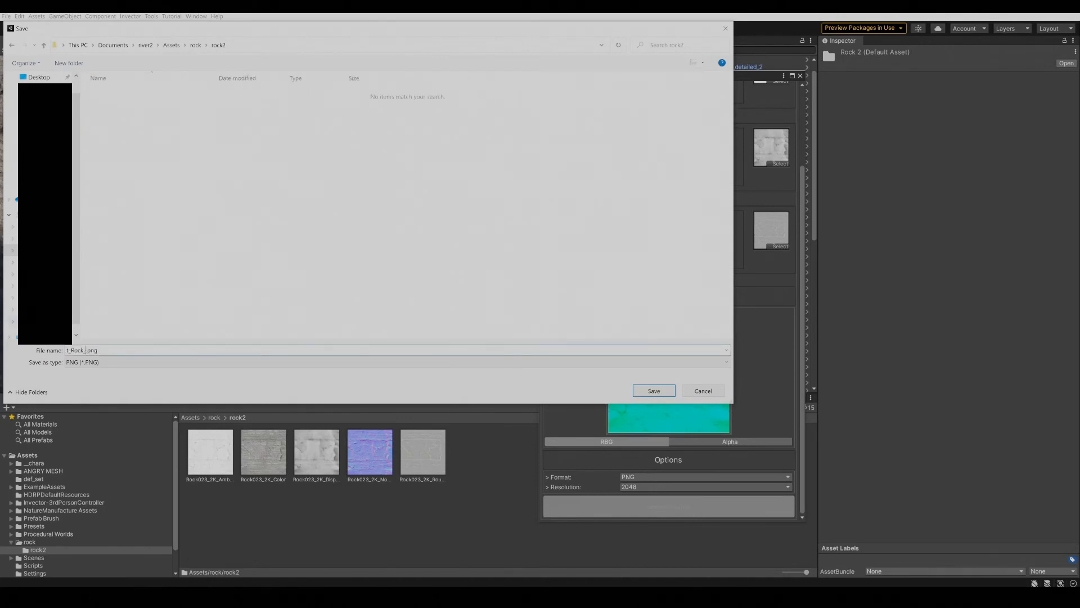
text(_23)
click(654, 390)
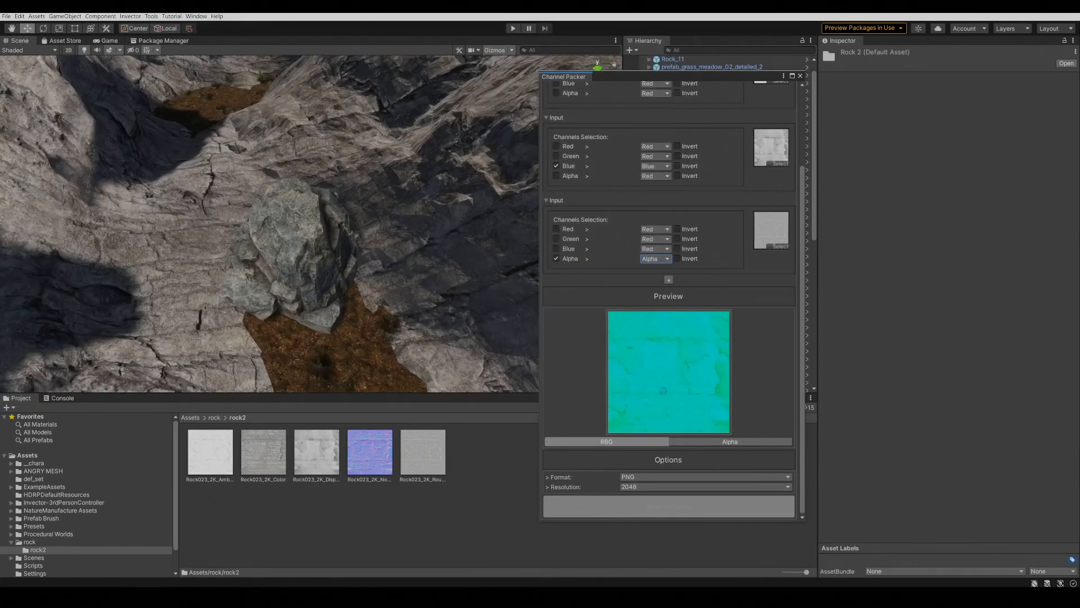
click(800, 75)
Step: Create a new material named t_Rock_23 in the rock2 folder
right_click(570, 478)
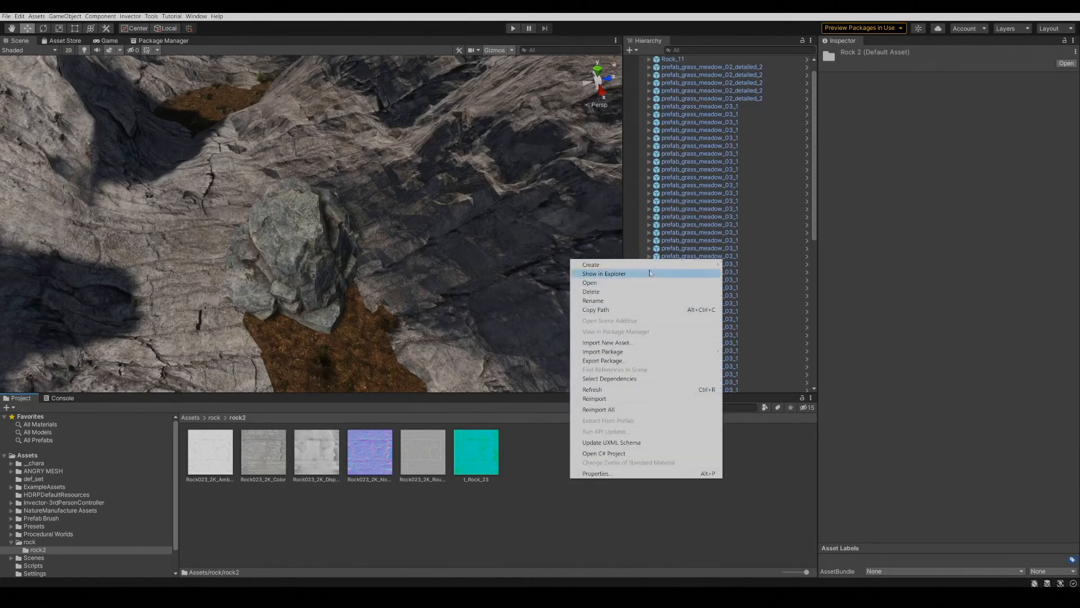
mouse_move(652, 265)
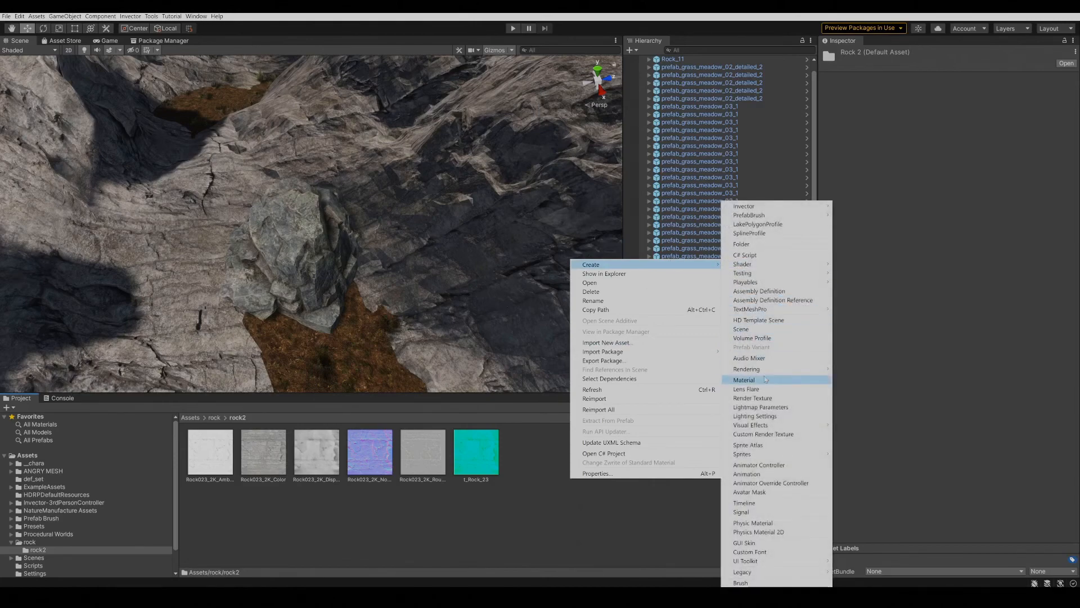
click(743, 379)
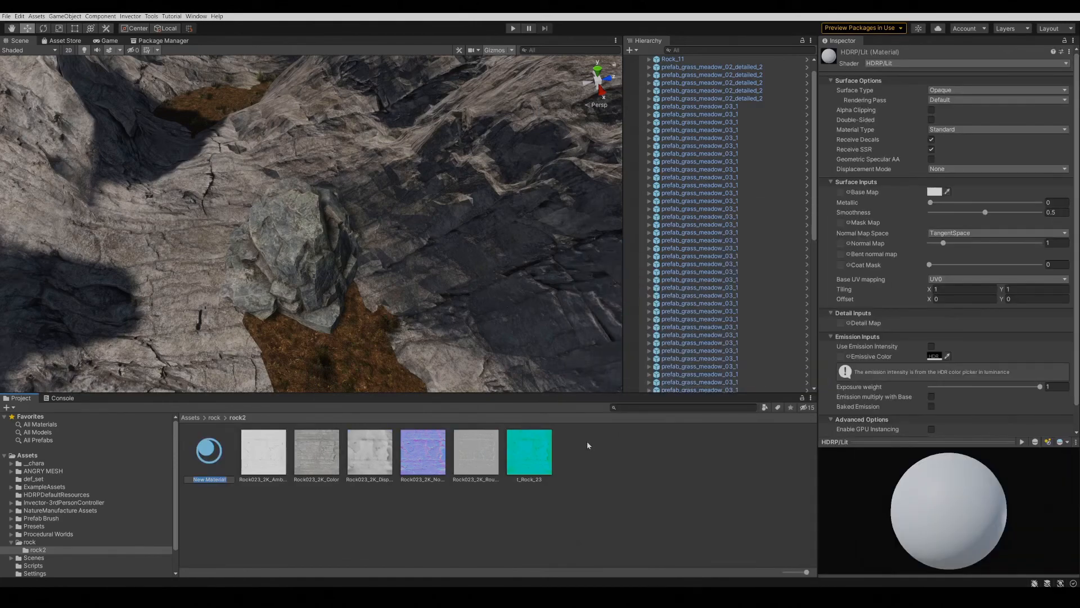
text(t_Rock_23)
key(Return)
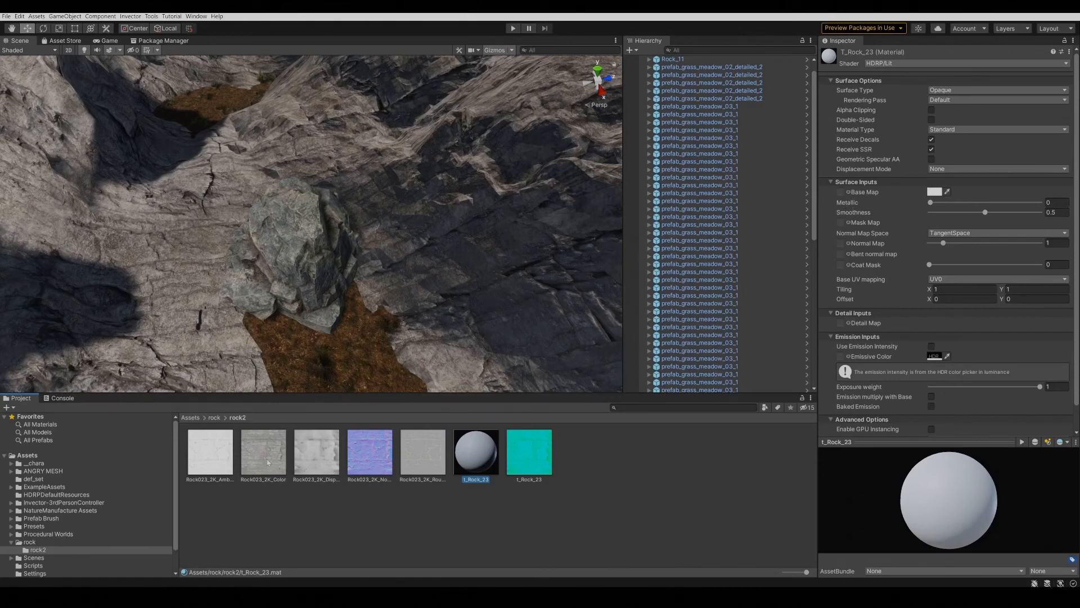
Step: Assign the Rock023 color texture as Base Map, the normal texture as Normal Map and the packed t_Rock_23 texture as Mask Map
drag(268, 463, 852, 193)
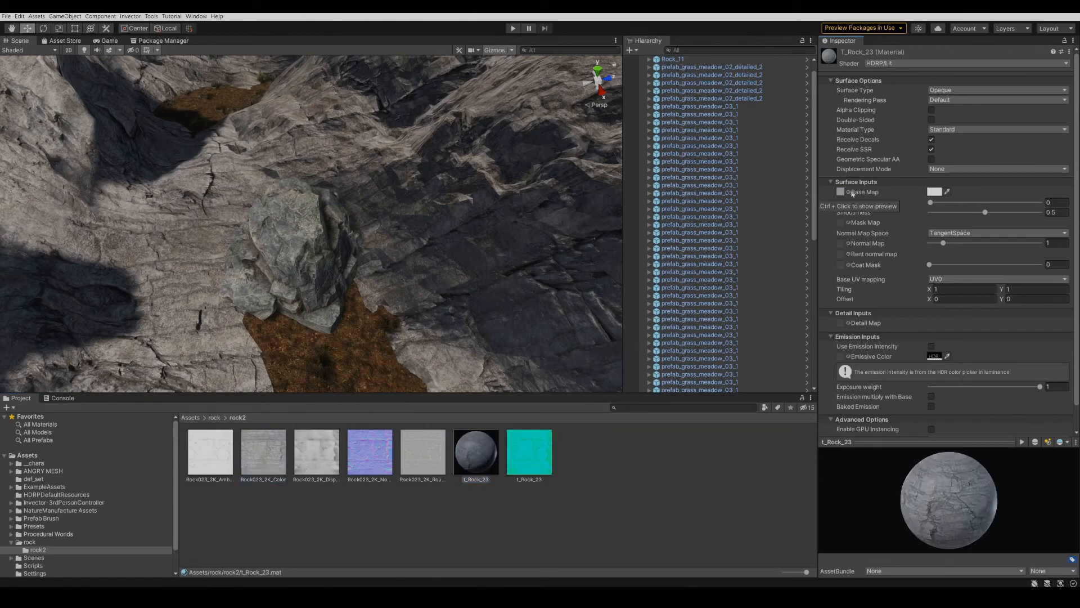
drag(369, 452, 841, 244)
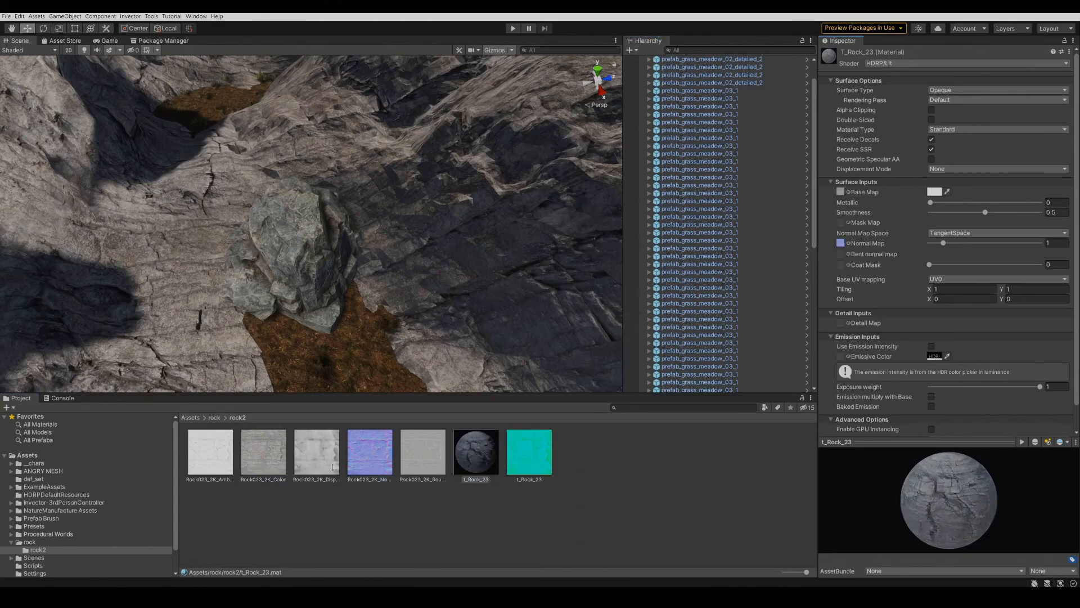
drag(512, 455, 843, 225)
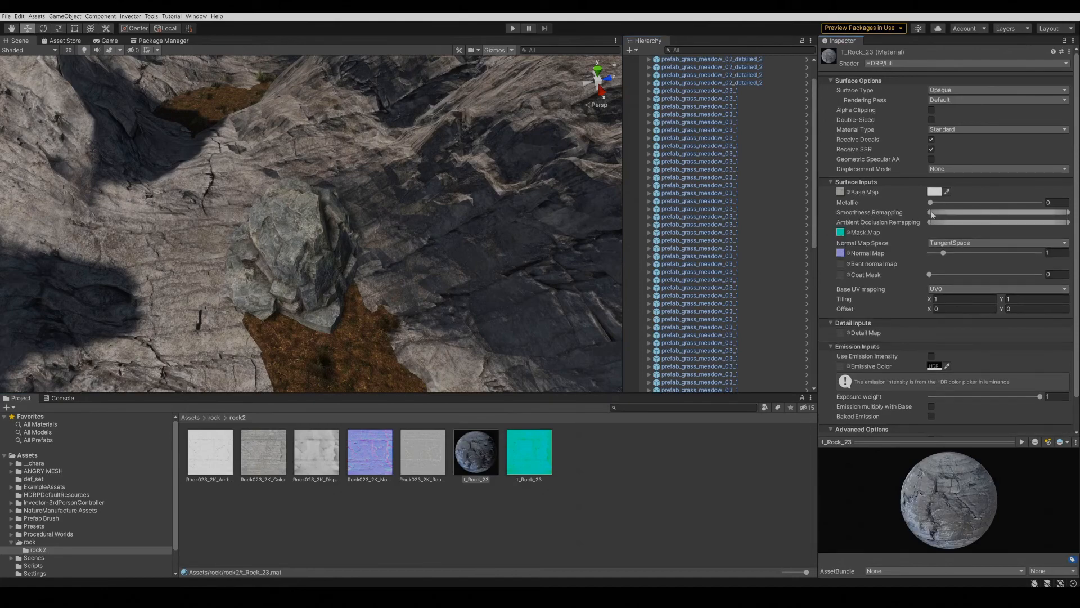
Step: Narrow the material's Smoothness Remapping to a mid-low range and slightly lower the Ambient Occlusion Remapping maximum, using an enlarged preview
drag(930, 212, 964, 212)
drag(1068, 214, 987, 215)
drag(952, 442, 952, 378)
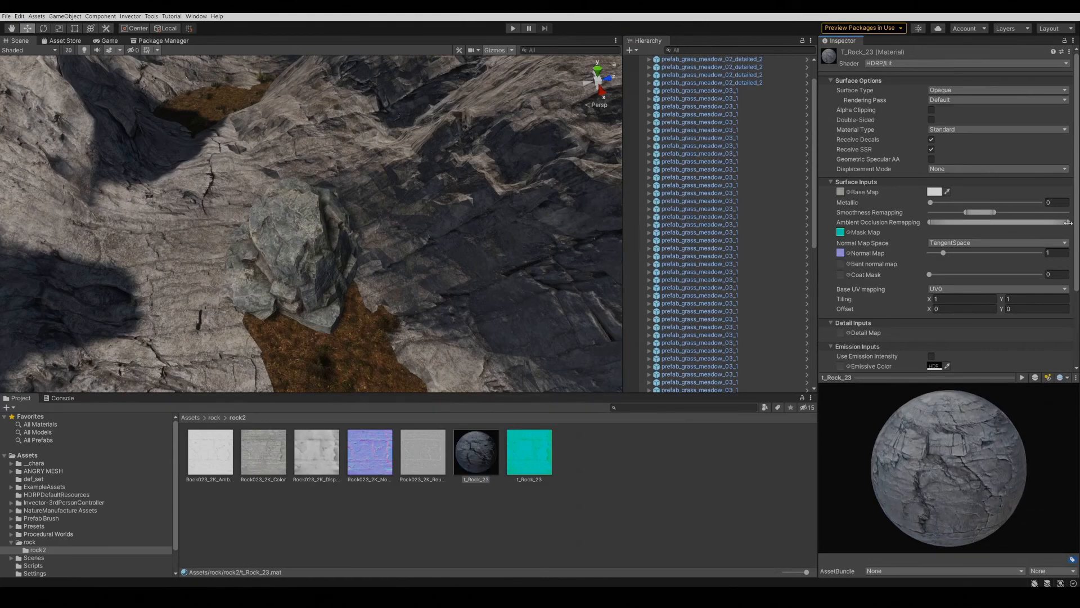
mouse_move(1067, 223)
mouse_down()
mouse_move(1038, 222)
mouse_move(1055, 217)
mouse_up()
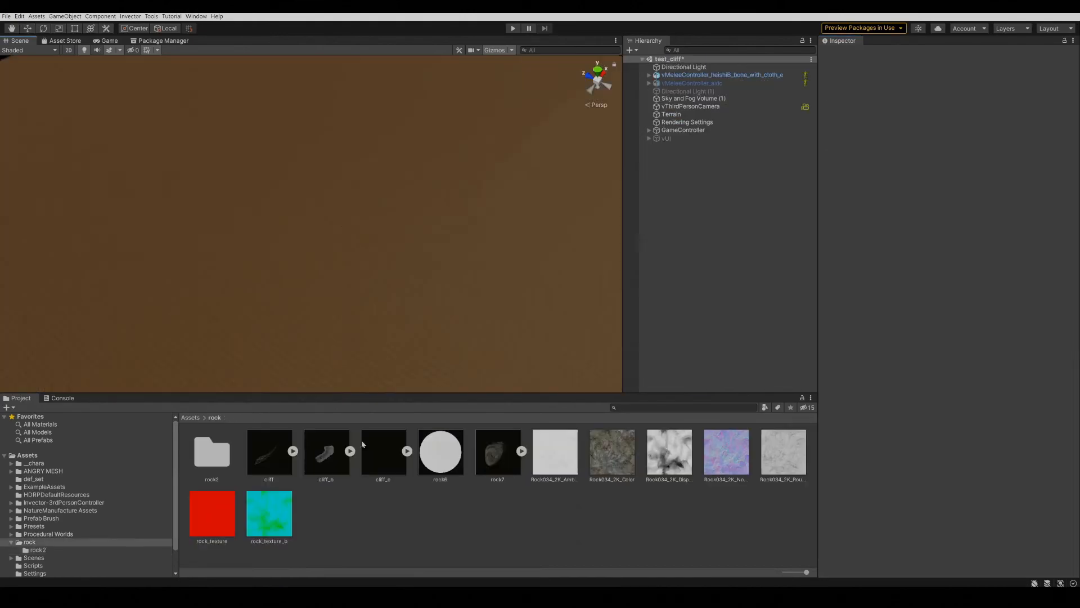
Step: Place the cliff_c model on the terrain and set its scale to 1000 on all axes
drag(376, 468, 287, 332)
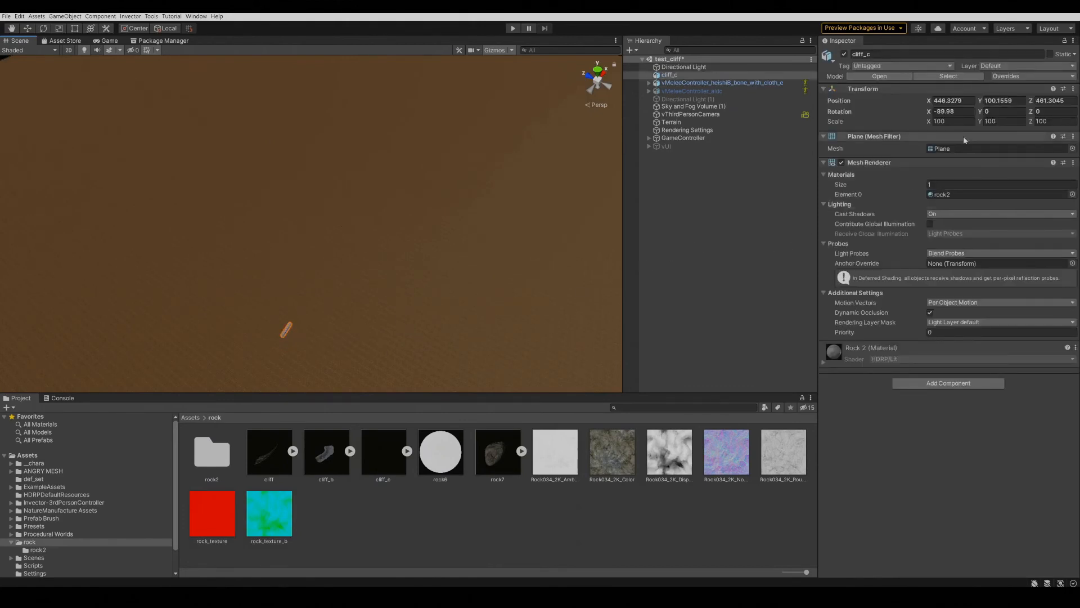
click(953, 120)
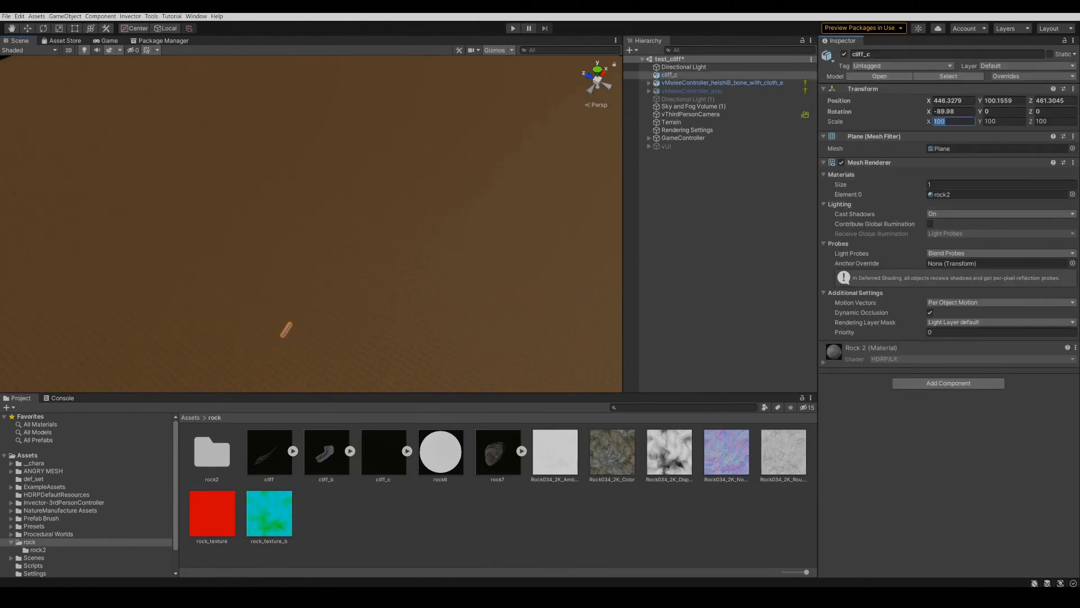
click(950, 121)
text(*10)
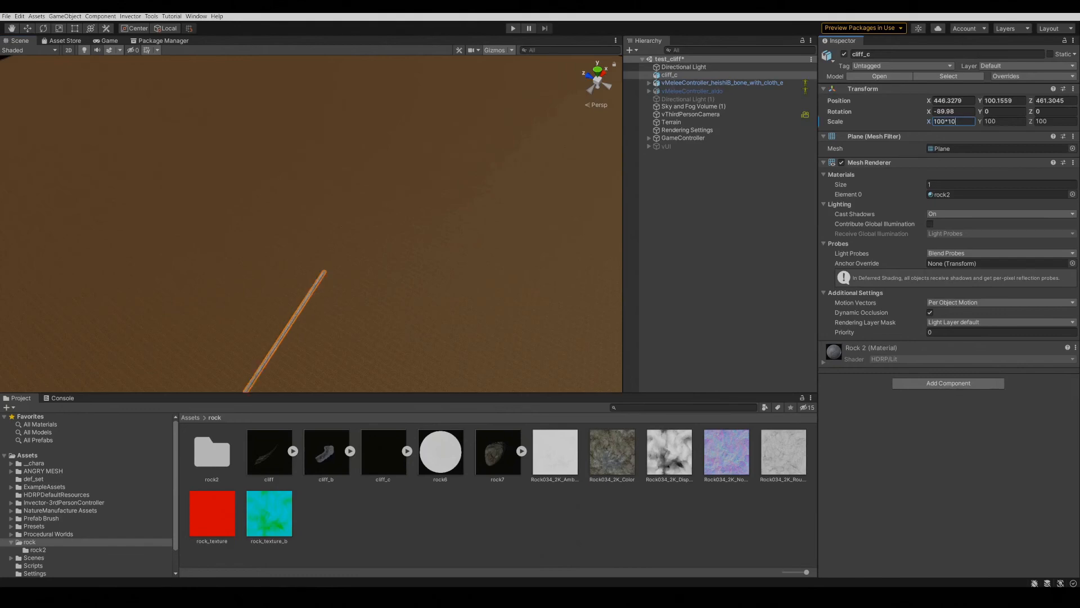
click(991, 121)
text(*10)
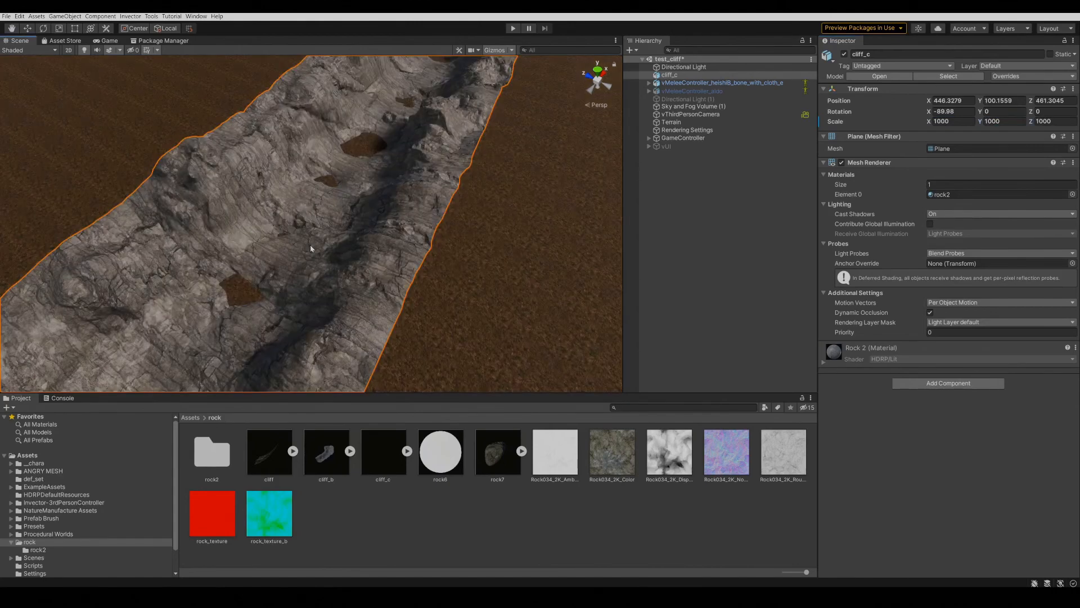
Step: Assign the rock23 material from the rock2 folder to the cliff_c mesh as Element 0
middle_drag(309, 244, 385, 231)
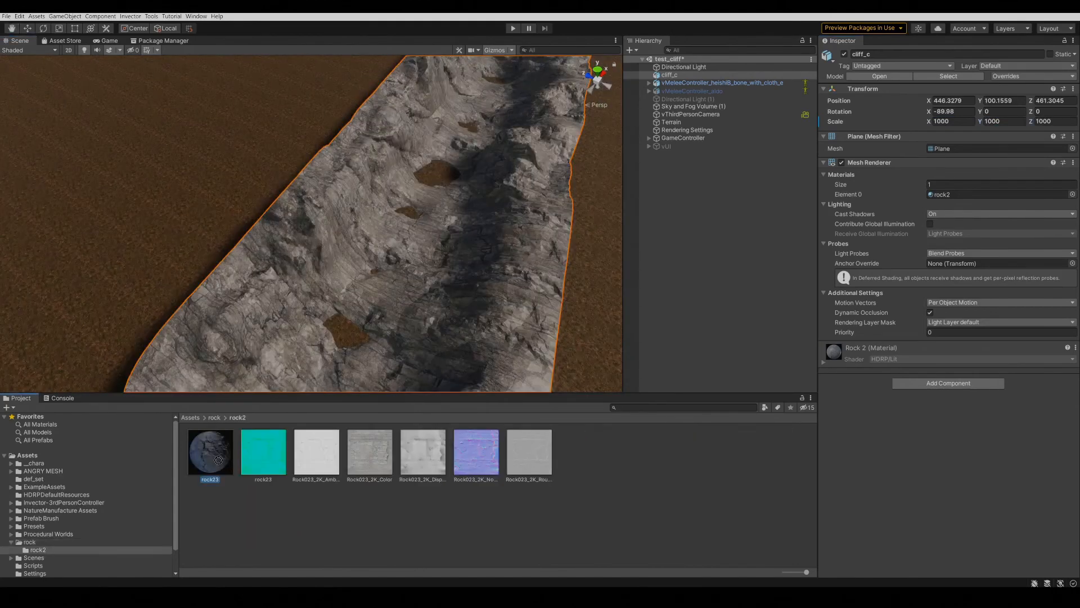
drag(968, 141, 968, 193)
scroll(485, 221, down, 3)
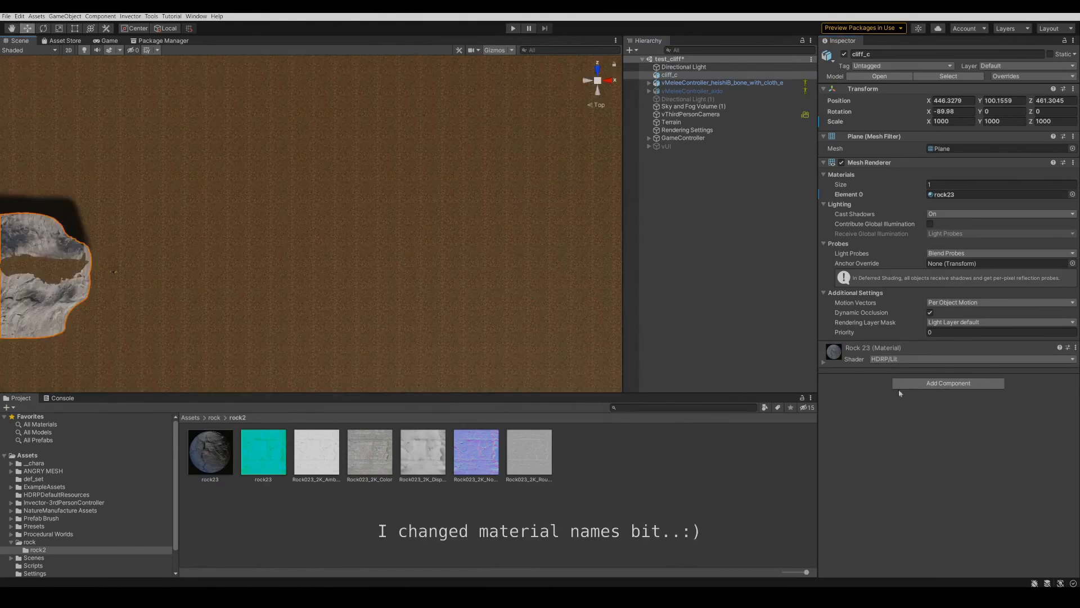
Step: Add a Mesh Collider to cliff_c and play the scene to run the character through the channel
click(949, 383)
text(mes)
click(921, 417)
key(ctrl+p)
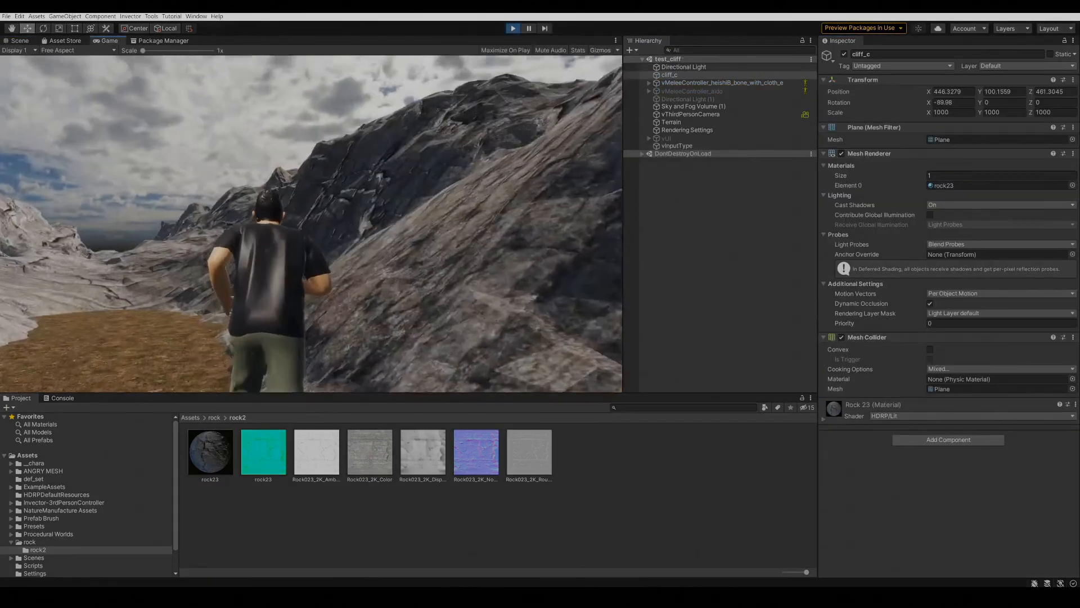
key(w)
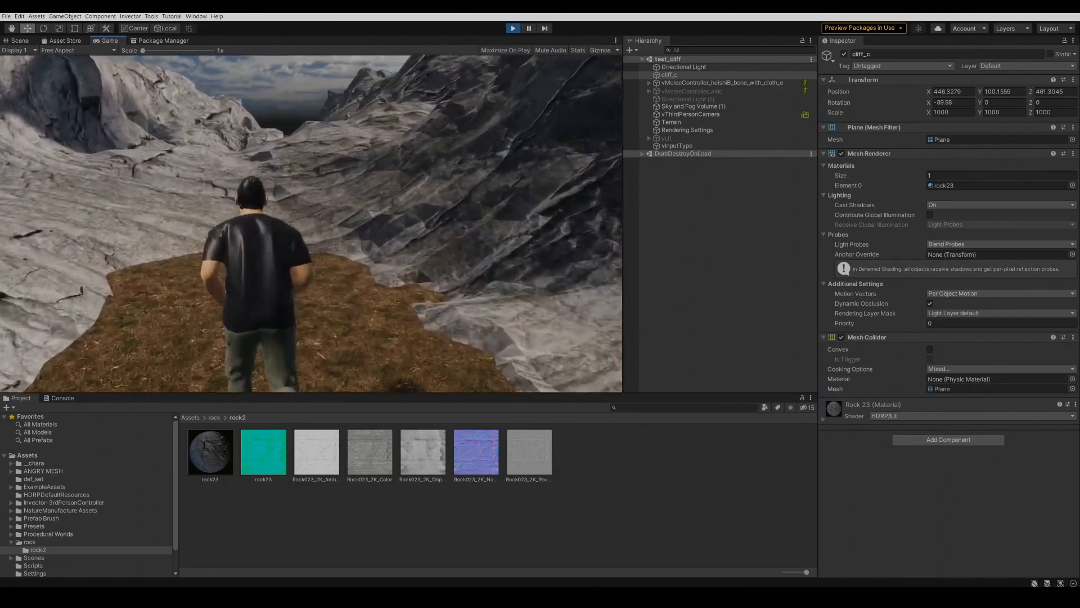
Step: Run the character forward over the dirt patches and rock slopes to test the cliff_c collider
key(w)
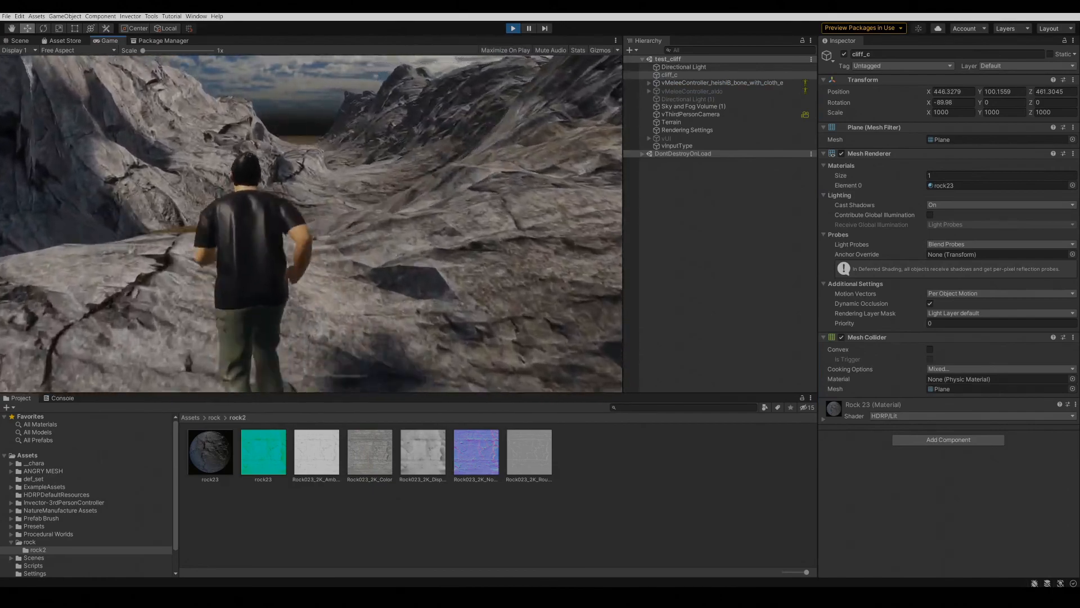
key(w)
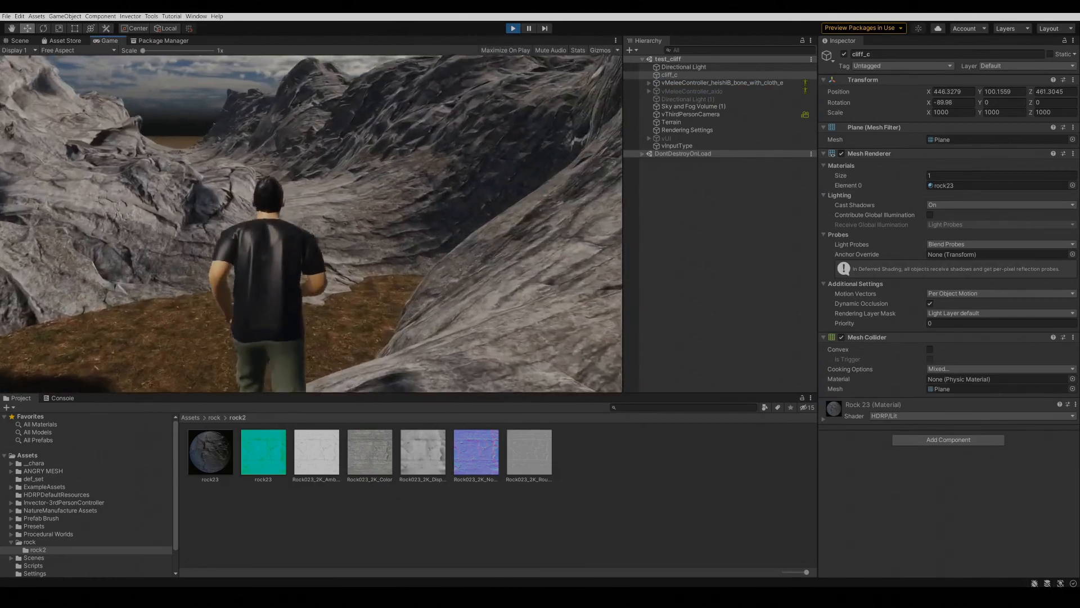
key(w)
Step: Paint prefab_grass_meadow_03_1 clumps with Prefab Brush+ at the upper end of the long dirt patch nearest the cliff's end
middle_drag(90, 221, 246, 246)
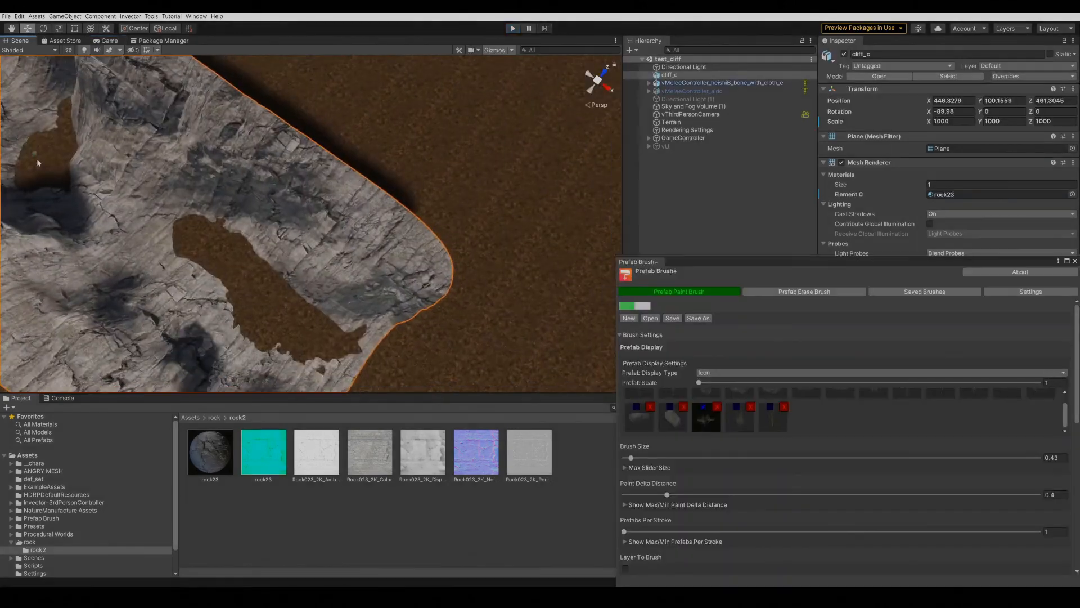
click(236, 235)
click(218, 255)
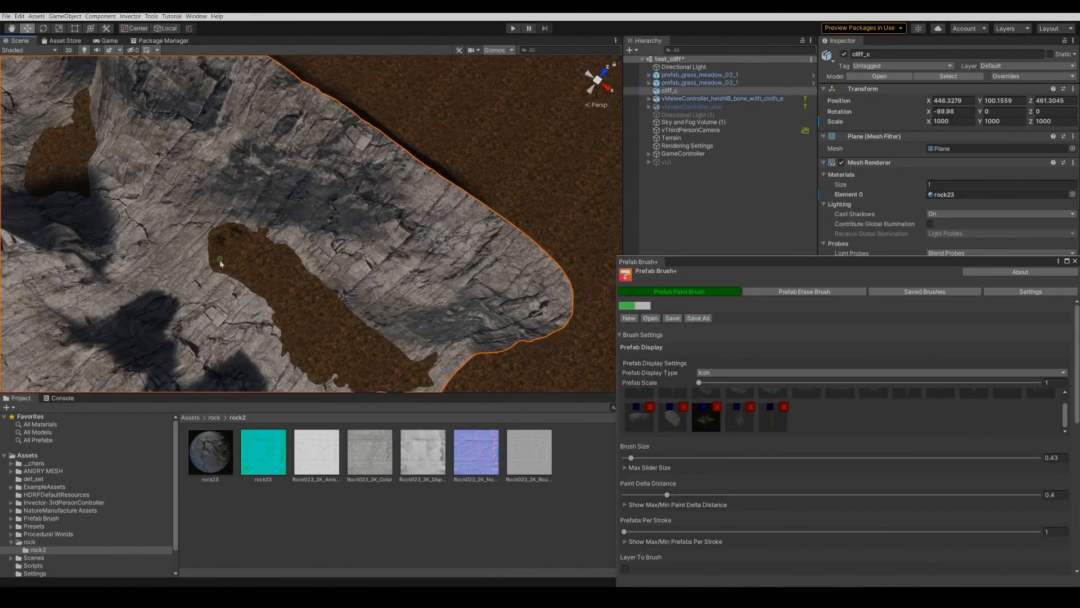
click(223, 230)
click(266, 237)
Step: Paint prefab_grass_meadow_03_1 clumps across the bottle-shaped dirt patch in the middle of the channel, including its narrow neck
middle_drag(204, 223, 341, 266)
click(240, 190)
click(221, 169)
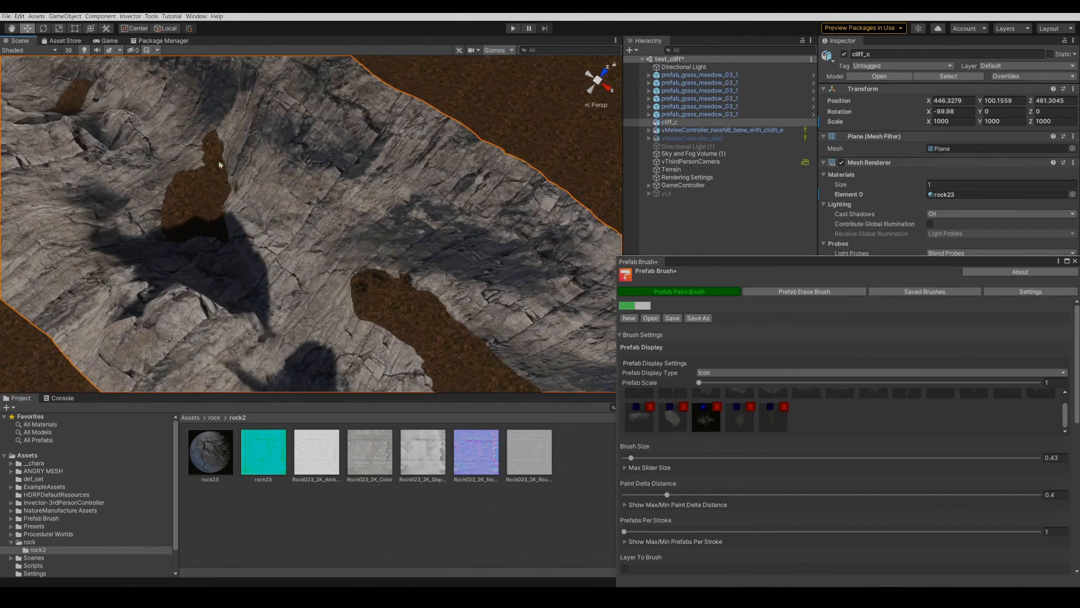
click(212, 149)
click(212, 138)
click(185, 204)
click(167, 194)
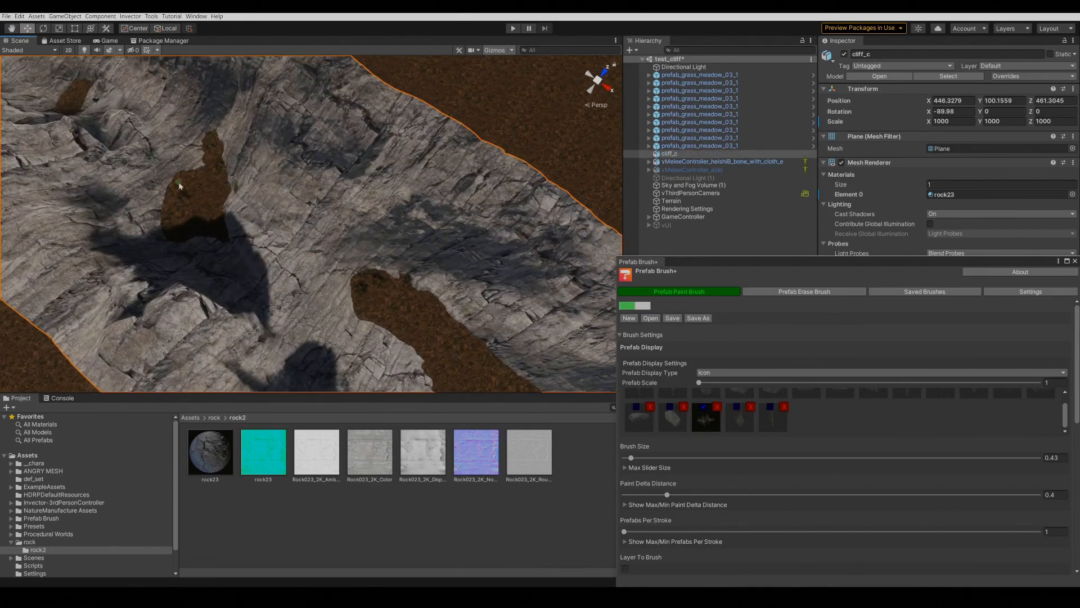
click(179, 182)
click(214, 204)
click(228, 201)
click(228, 200)
Step: Paint several grass meadow clumps on the small dirt patch beyond the bottle-shaped one
middle_drag(228, 199, 406, 308)
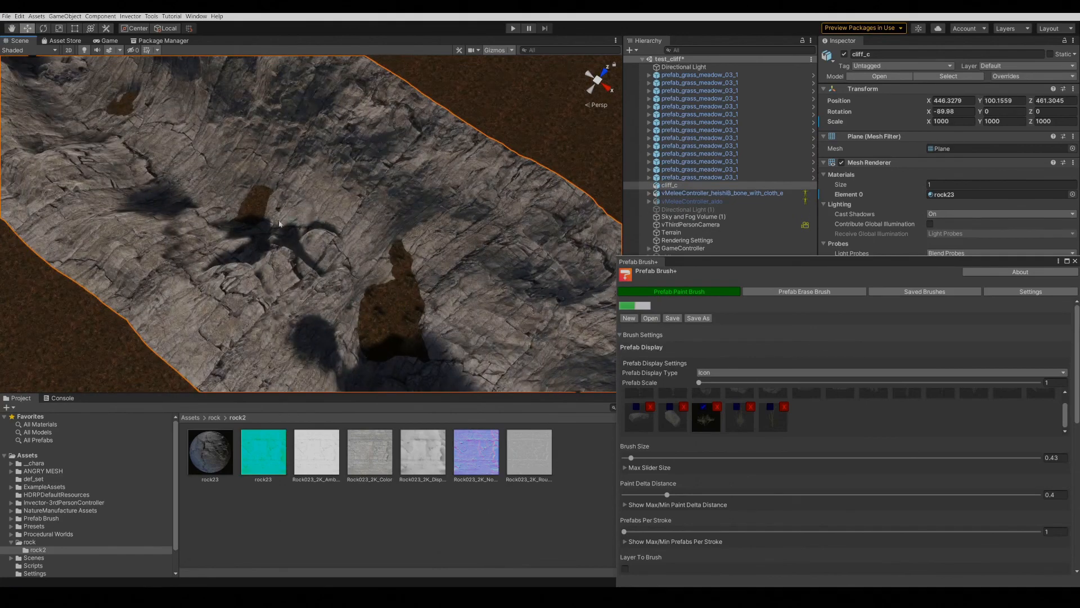
click(254, 199)
click(262, 200)
click(259, 212)
click(254, 214)
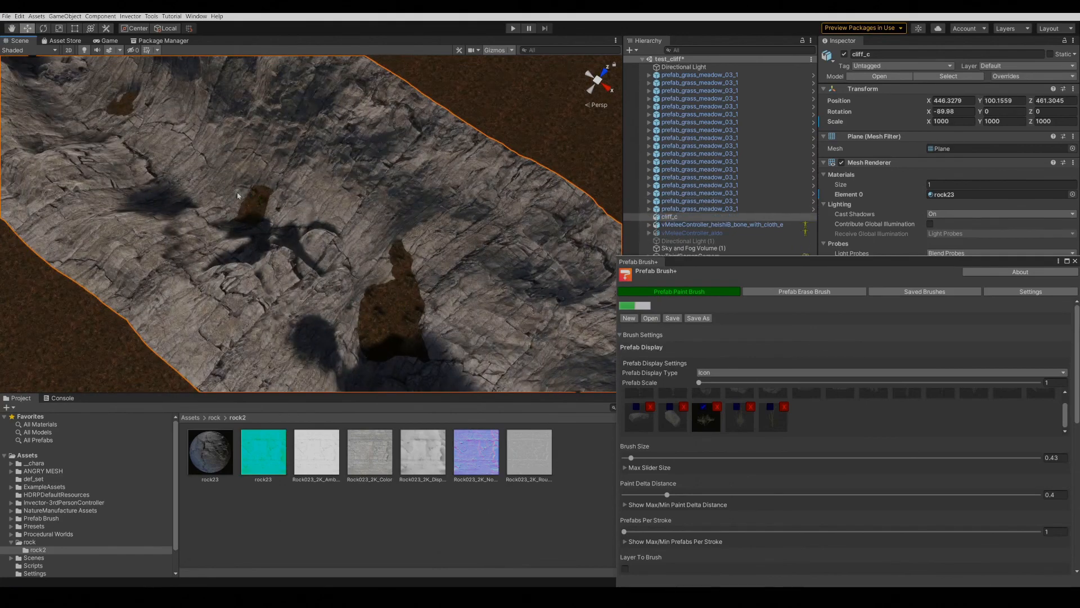
Step: Paint grass meadow clumps on the next tiny dirt opening farther up the channel
middle_drag(237, 192, 265, 233)
click(148, 156)
click(146, 138)
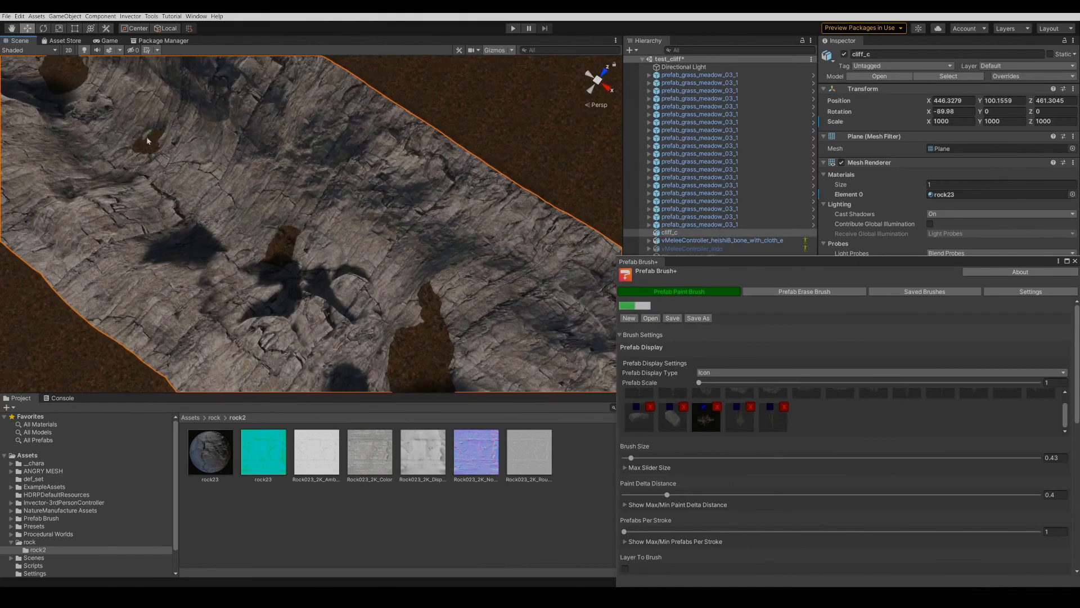
click(145, 135)
click(144, 134)
Step: Paint grass meadow clumps on the rounded dirt patch farther along the channel
middle_drag(145, 133, 299, 230)
click(192, 177)
click(200, 173)
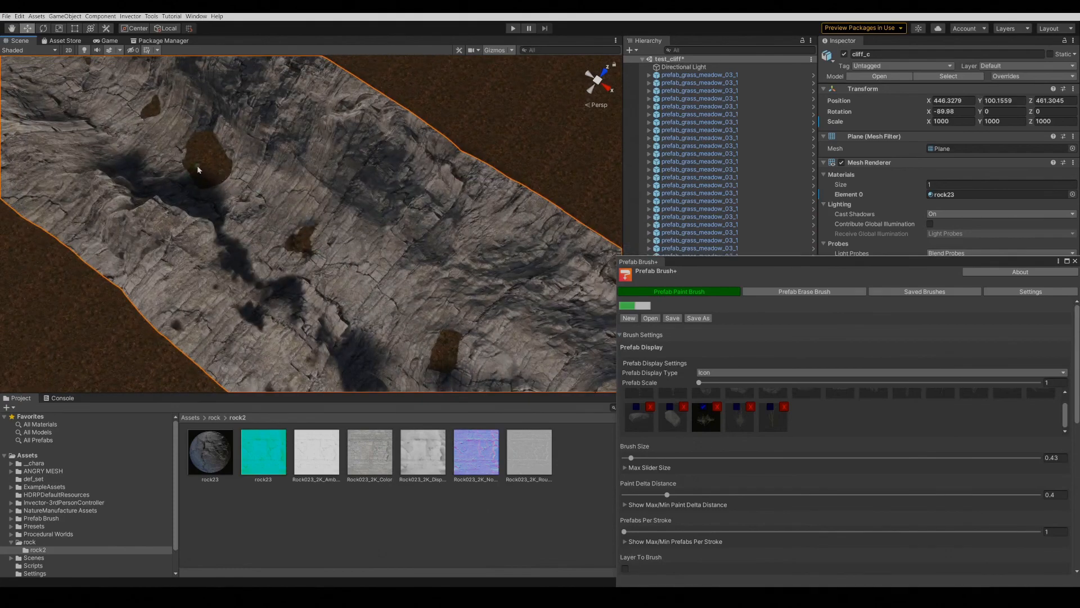
click(218, 162)
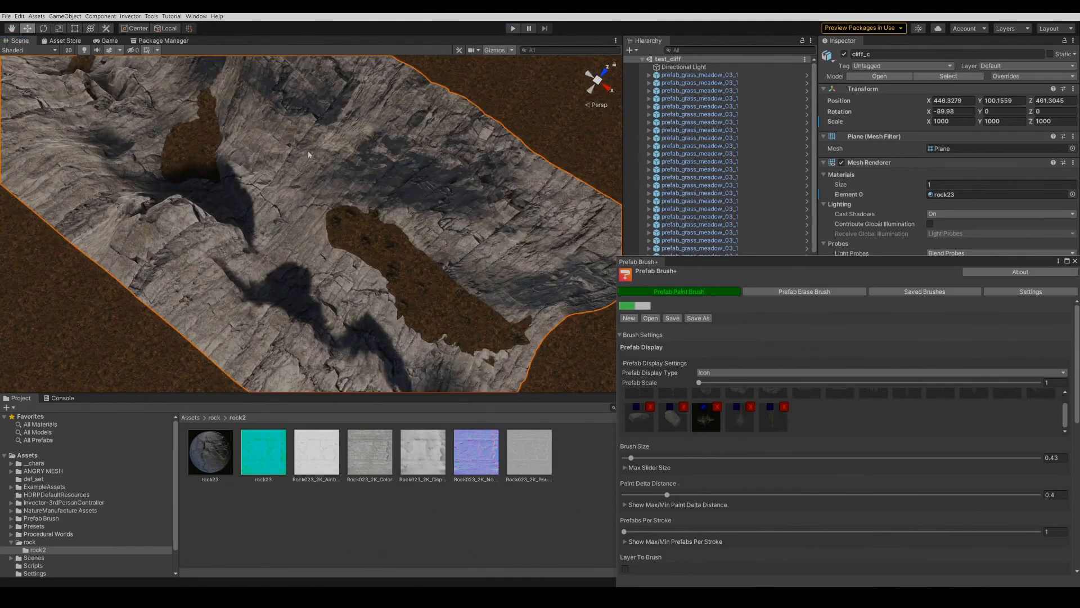
Step: Add grass meadow clumps along the rock edges of the bottle-shaped dirt patch, working close up
middle_drag(309, 155, 368, 273)
scroll(284, 267, up, 1)
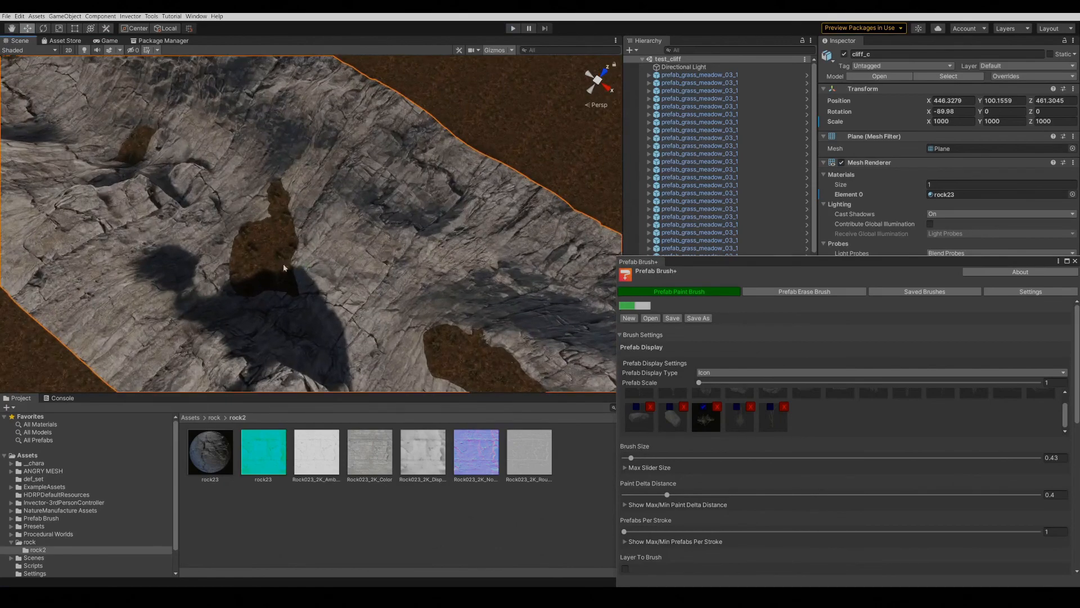
scroll(284, 268, up, 6)
scroll(159, 238, up, 4)
middle_drag(163, 274, 267, 257)
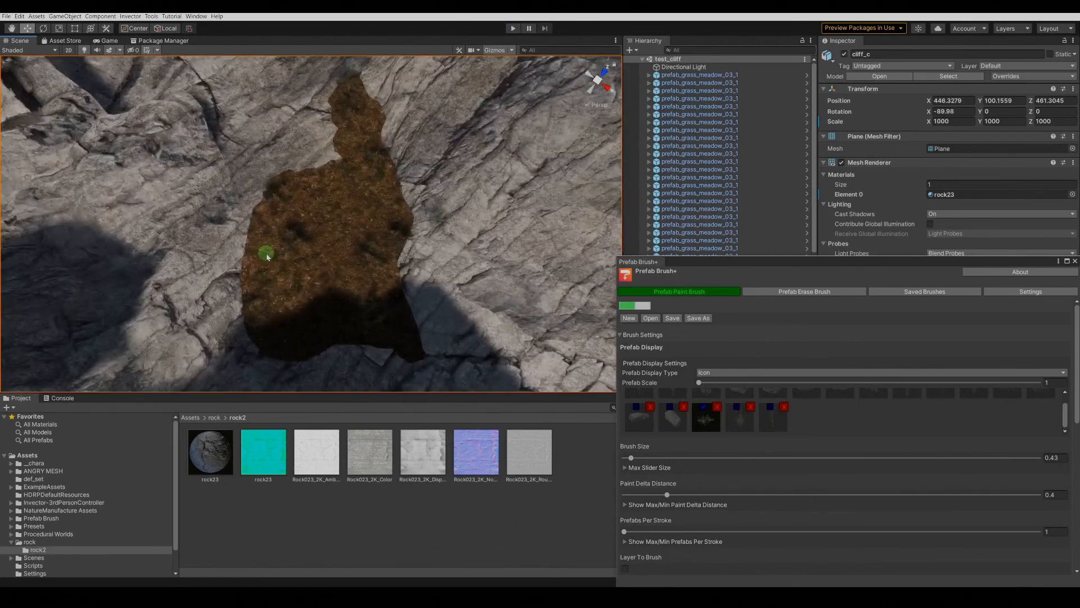
scroll(267, 257, up, 3)
click(210, 267)
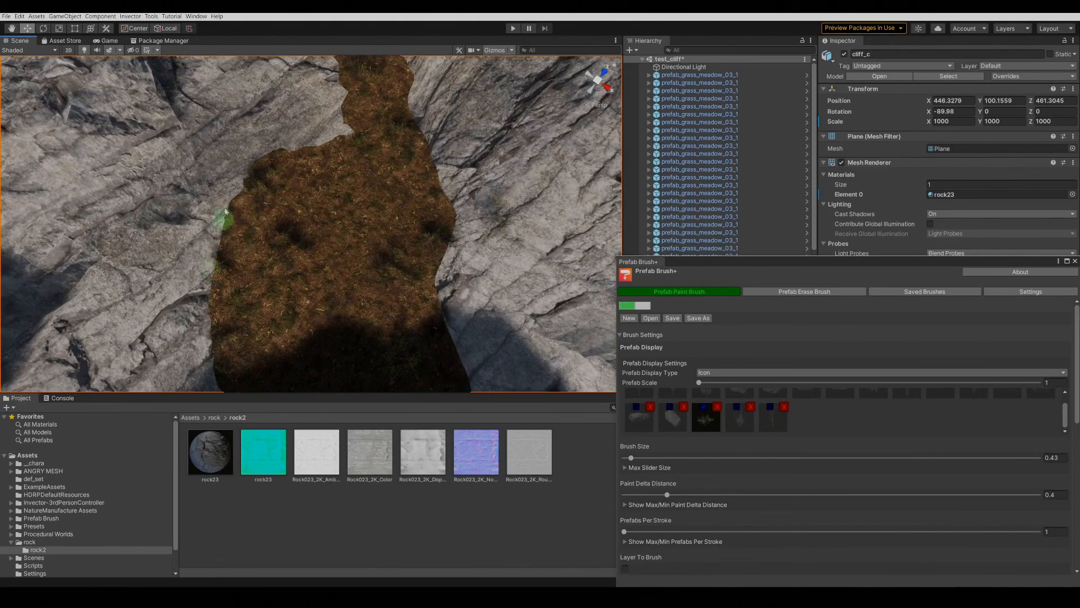
click(259, 140)
middle_drag(324, 132, 349, 275)
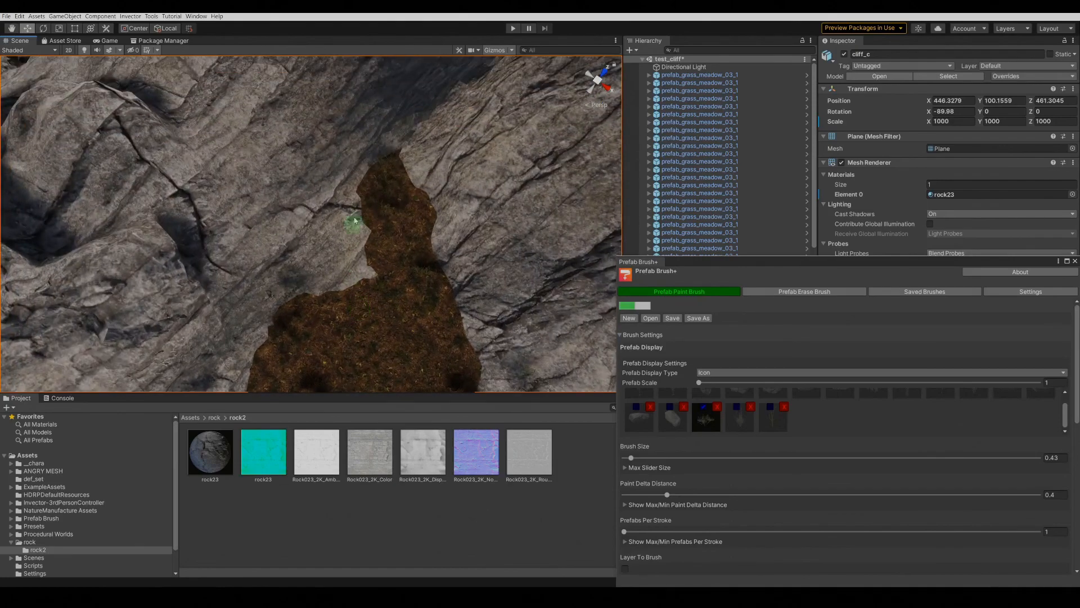
Step: Run the character through the decorated channel in the maximized game view to inspect the grass, boulders and rock surfaces
key(w)
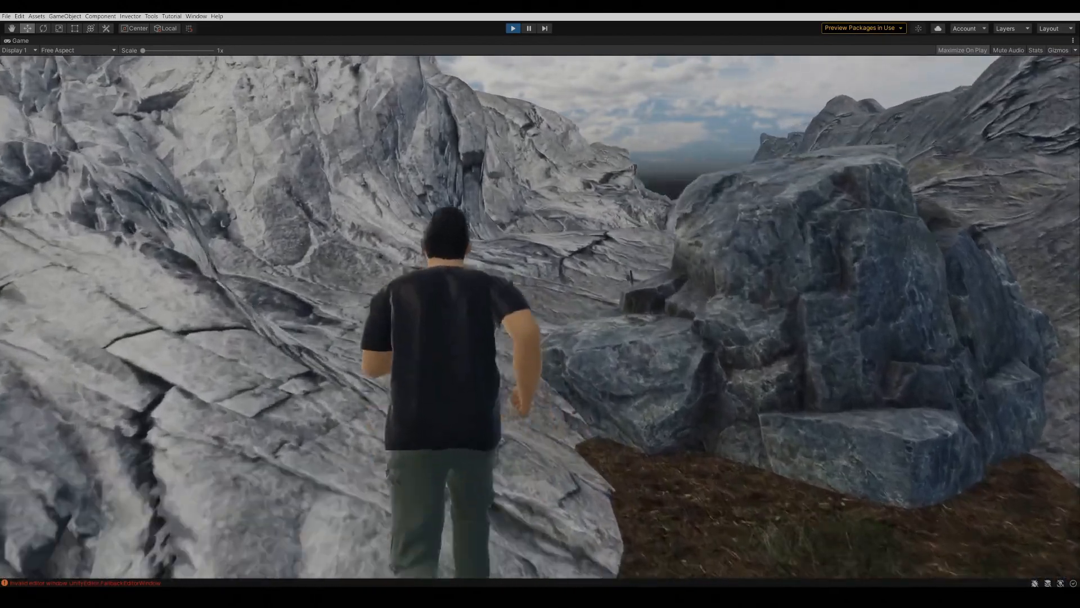
key(w)
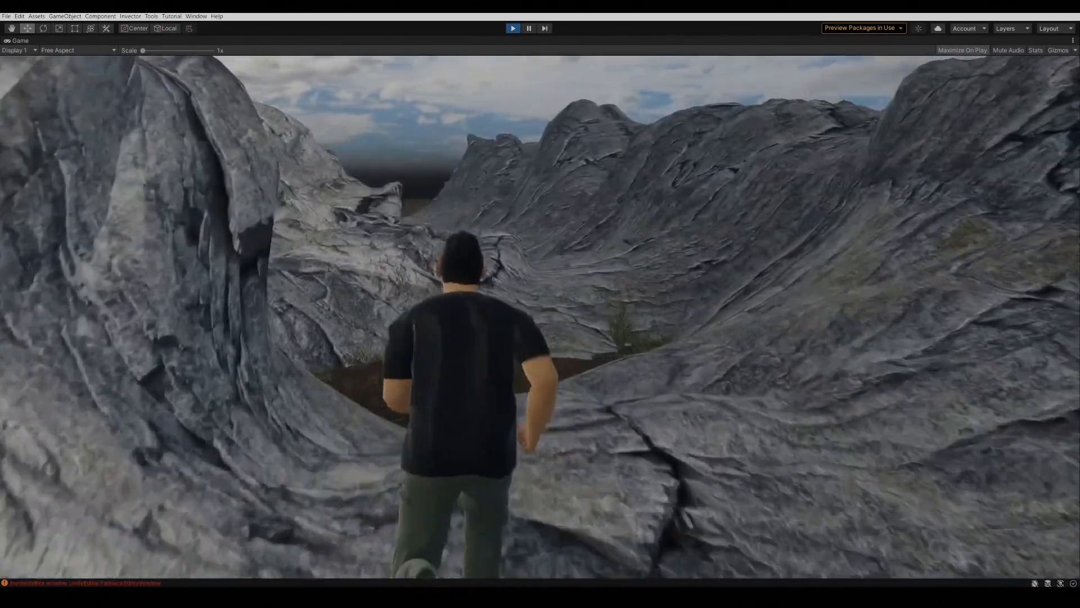
key(w)
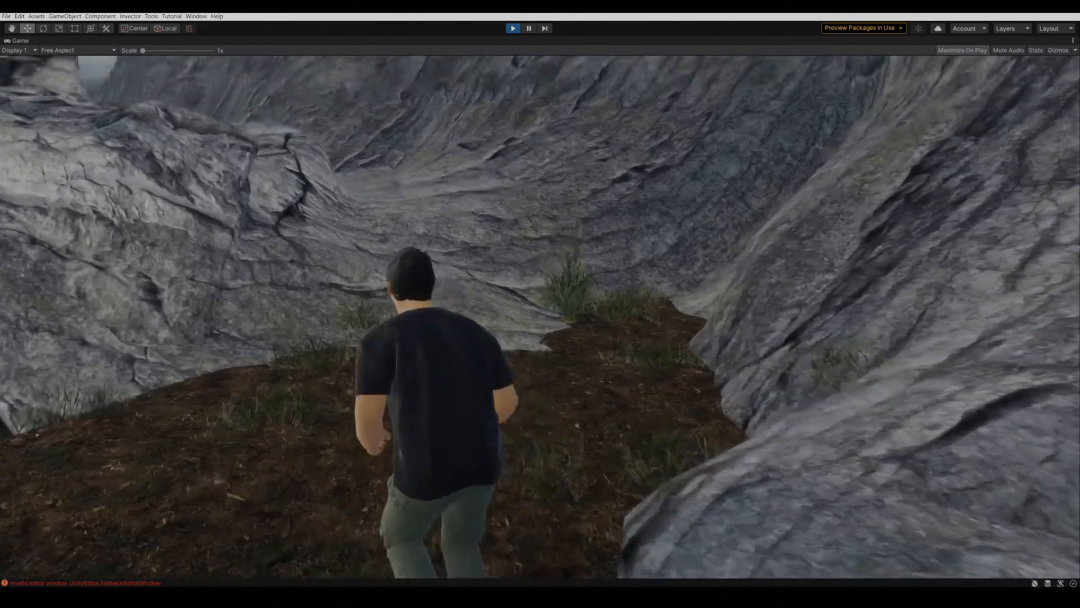
key(w)
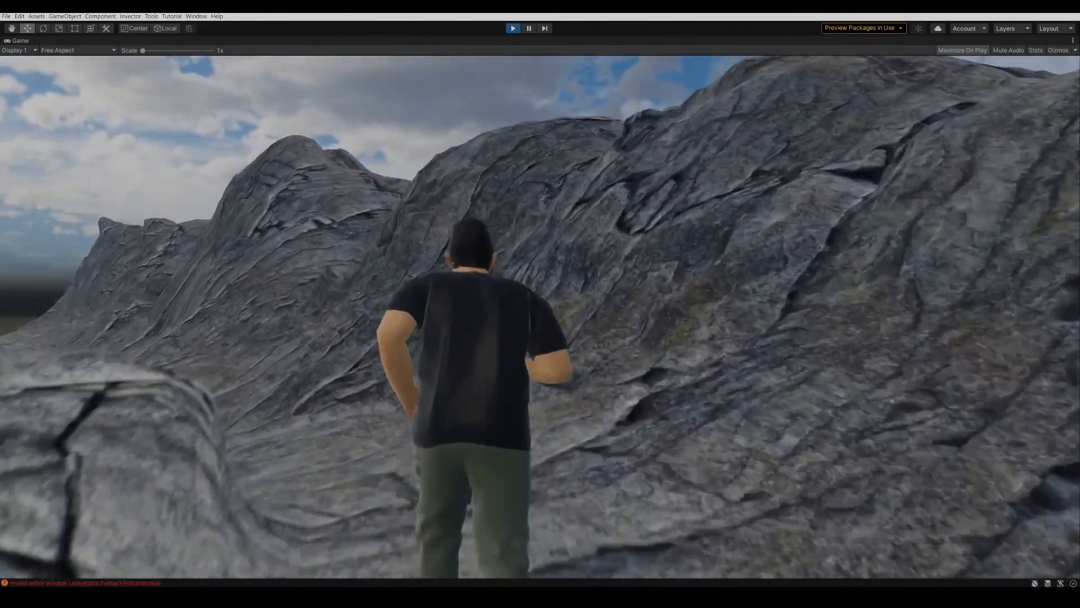